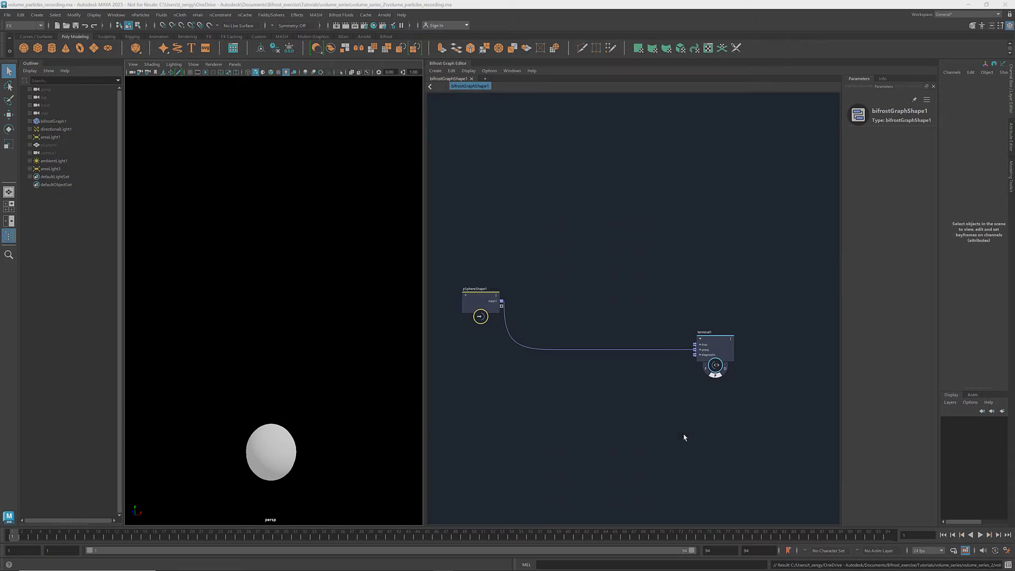
# Add a mesh_to_volume node and connect the pSphereShape1 mesh output to its mesh input.
pyautogui.click(482, 300)
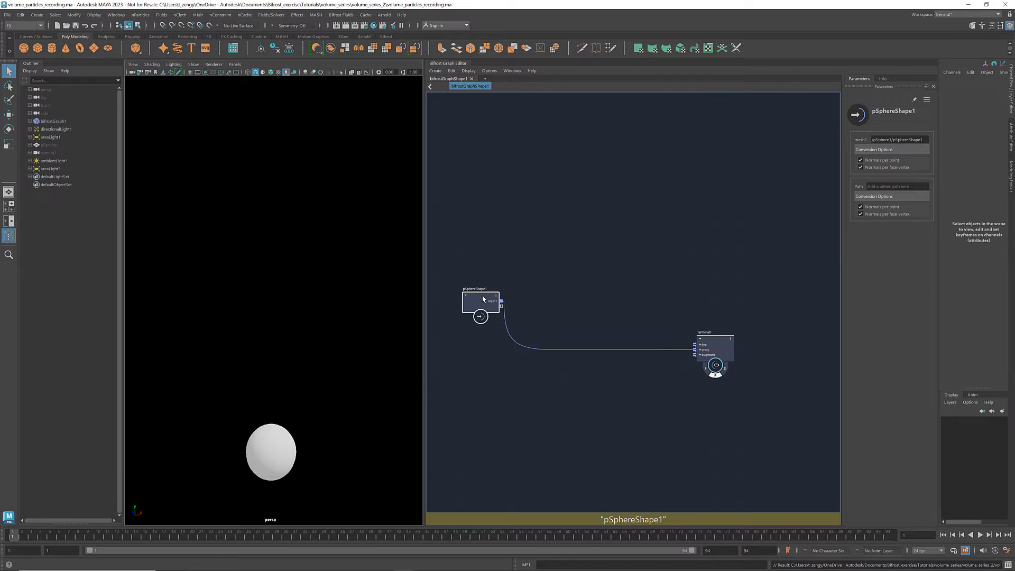
pyautogui.scroll(3, 483, 299)
pyautogui.click(576, 319)
pyautogui.press('Tab')
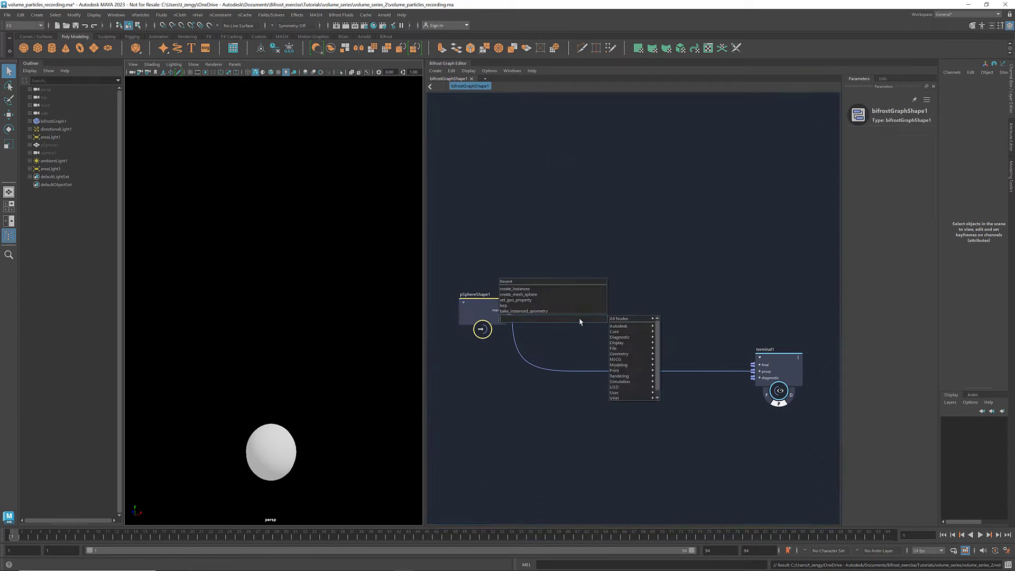
pyautogui.write('mesh_to')
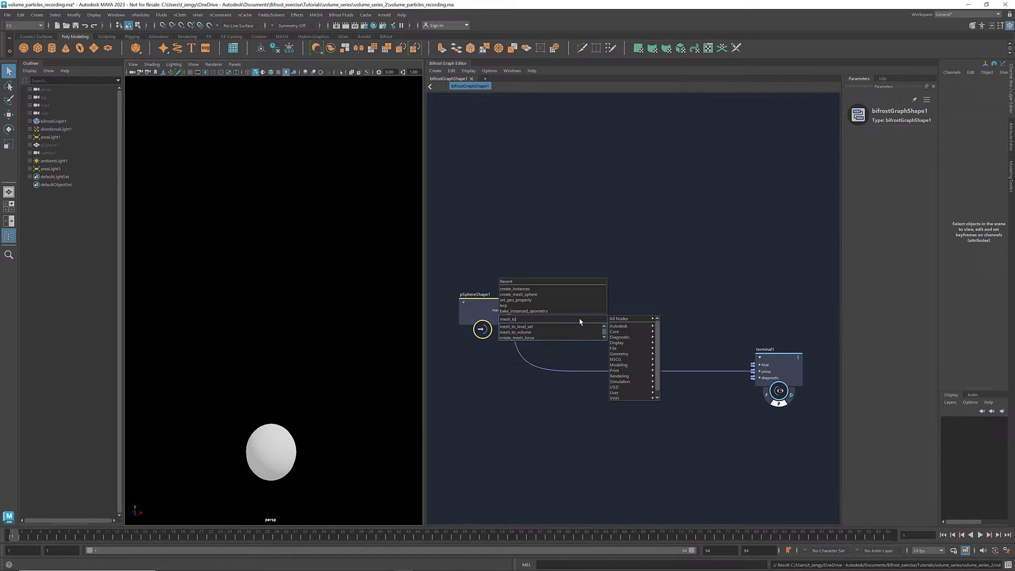
pyautogui.press('Down')
pyautogui.press('Down')
pyautogui.press('Return')
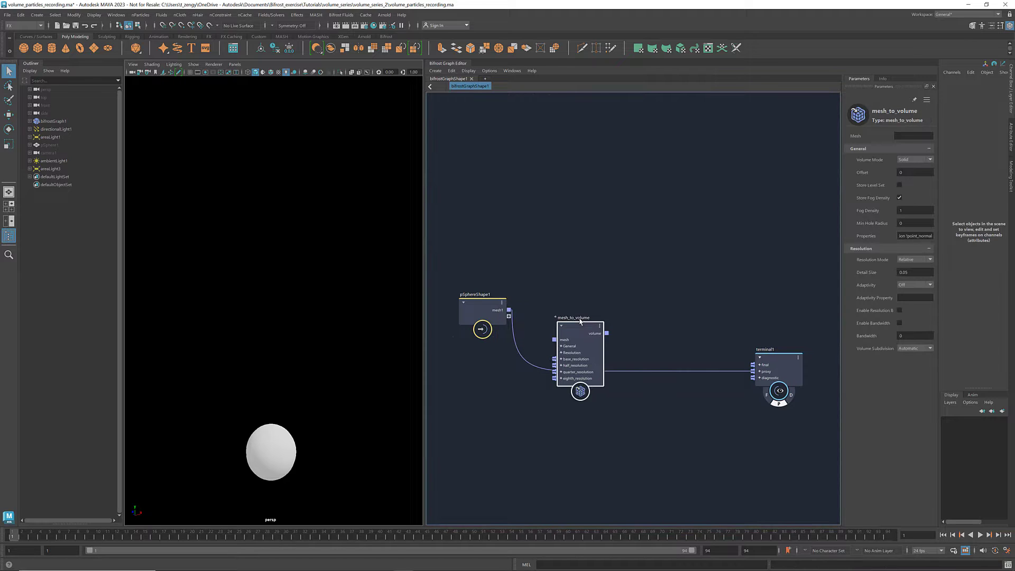
pyautogui.moveTo(595, 290); pyautogui.dragTo(590, 290)
pyautogui.scroll(3, 568, 291)
pyautogui.moveTo(502, 305); pyautogui.dragTo(605, 264)
# Configure mesh_to_volume to store a level set instead of fog density, with Absolute resolution mode and a detail size of 0.2.
pyautogui.click(899, 197)
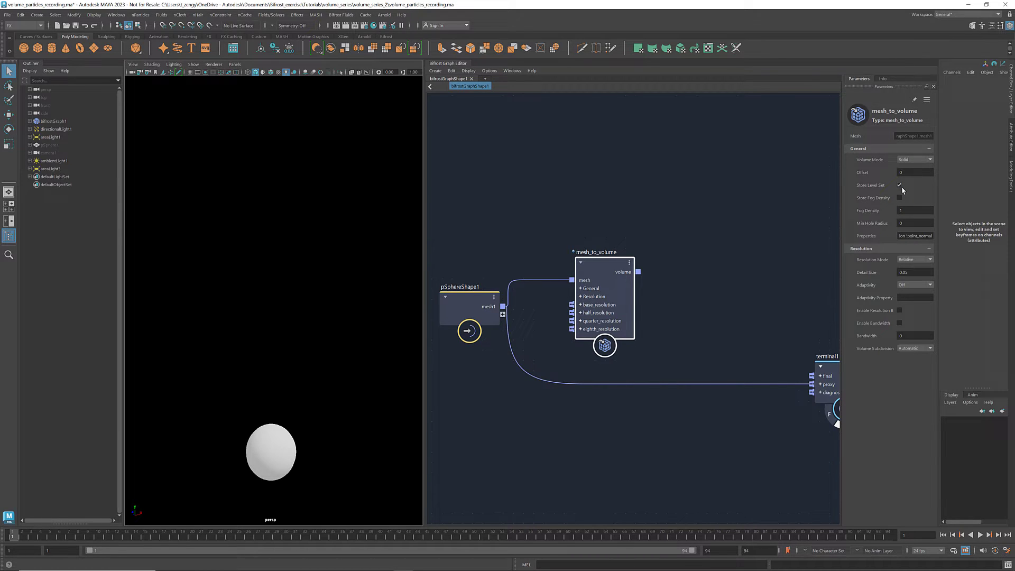
pyautogui.click(930, 260)
pyautogui.click(910, 271)
pyautogui.click(907, 272)
# Add a scatter_points node and connect the mesh_to_volume volume output to its geometry input.
pyautogui.scroll(-2, 646, 303)
pyautogui.keyDown('alt'); pyautogui.moveTo(676, 307); pyautogui.dragTo(624, 314, button='middle'); pyautogui.keyUp('alt')
pyautogui.scroll(1, 625, 313)
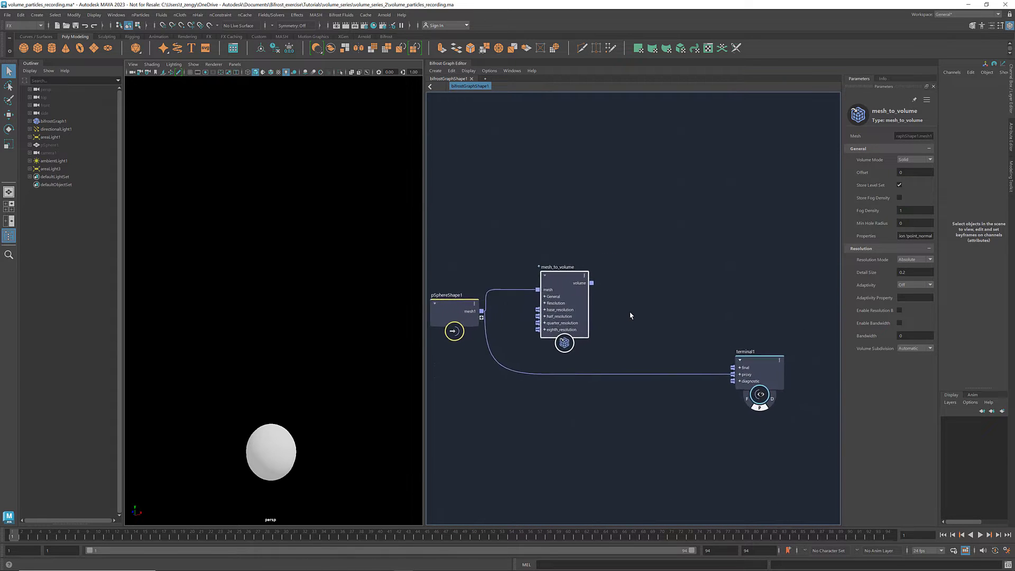
pyautogui.click(648, 290)
pyautogui.press('Tab')
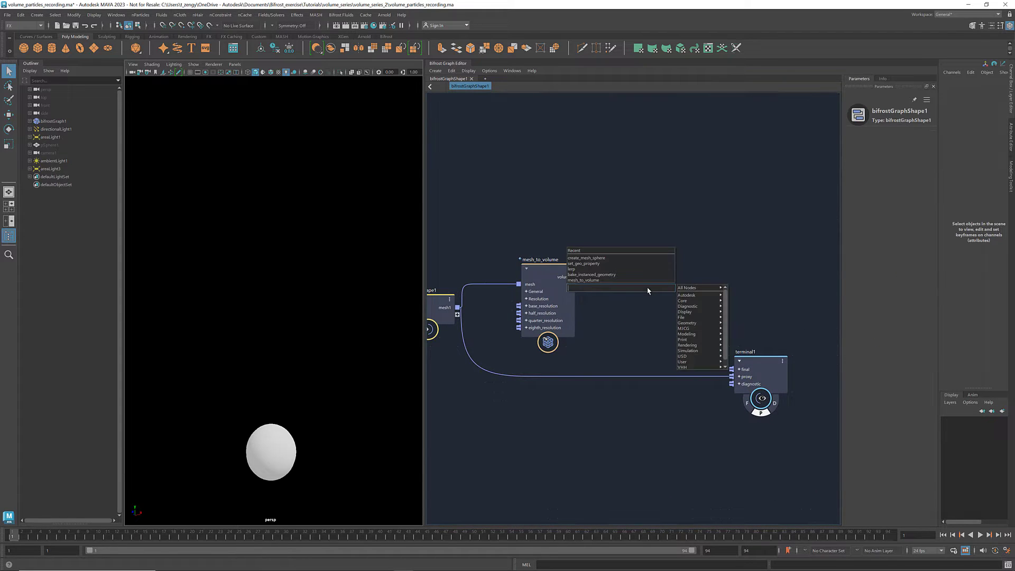
pyautogui.write('scatter_')
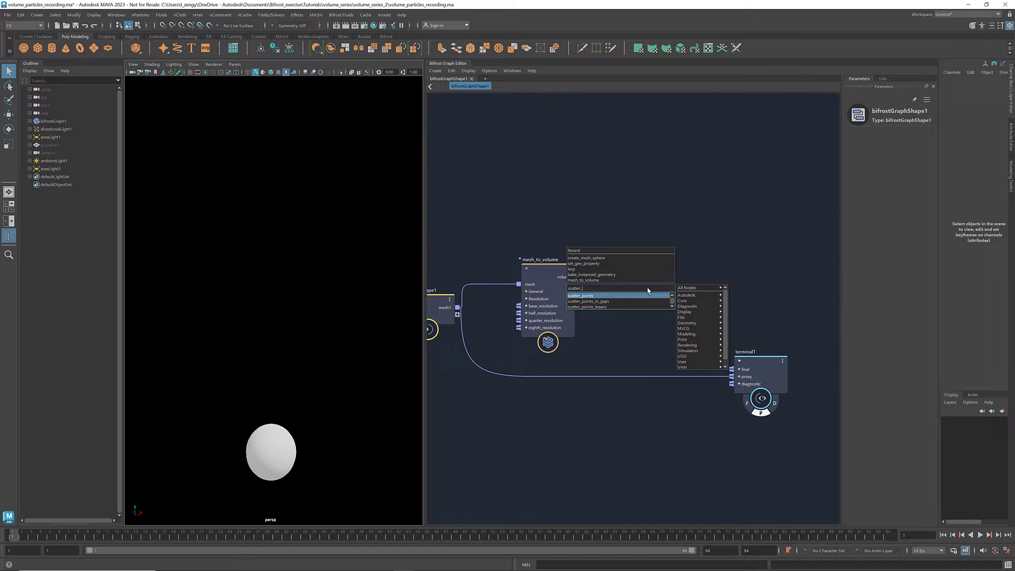
pyautogui.click(645, 296)
pyautogui.moveTo(645, 297); pyautogui.dragTo(650, 271)
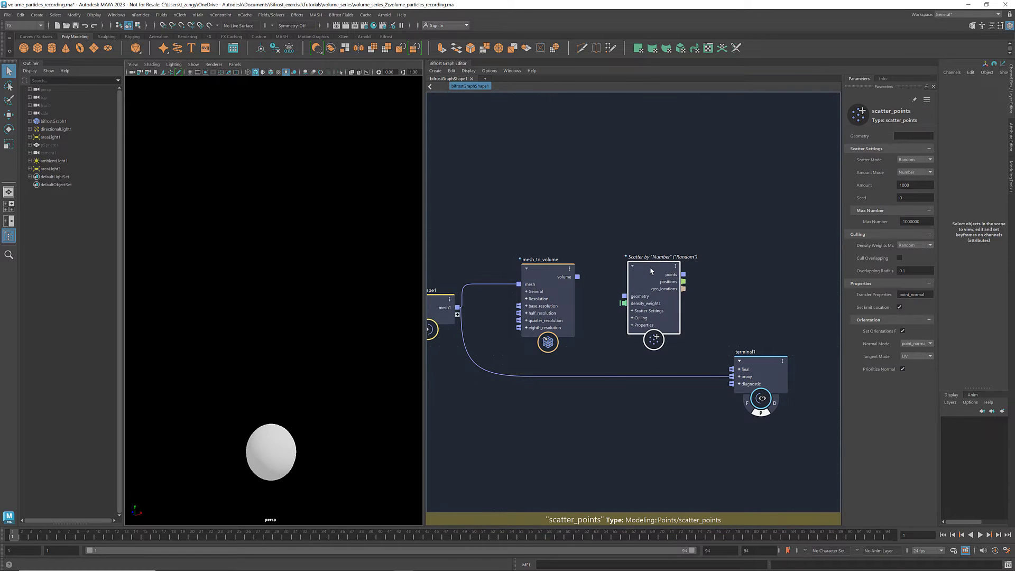
pyautogui.moveTo(577, 276); pyautogui.dragTo(652, 254)
# Add a point_scope node fed by the scattered points and connect its diagnostic_geo output to the terminal's diagnostic port.
pyautogui.click(695, 283)
pyautogui.press('Tab')
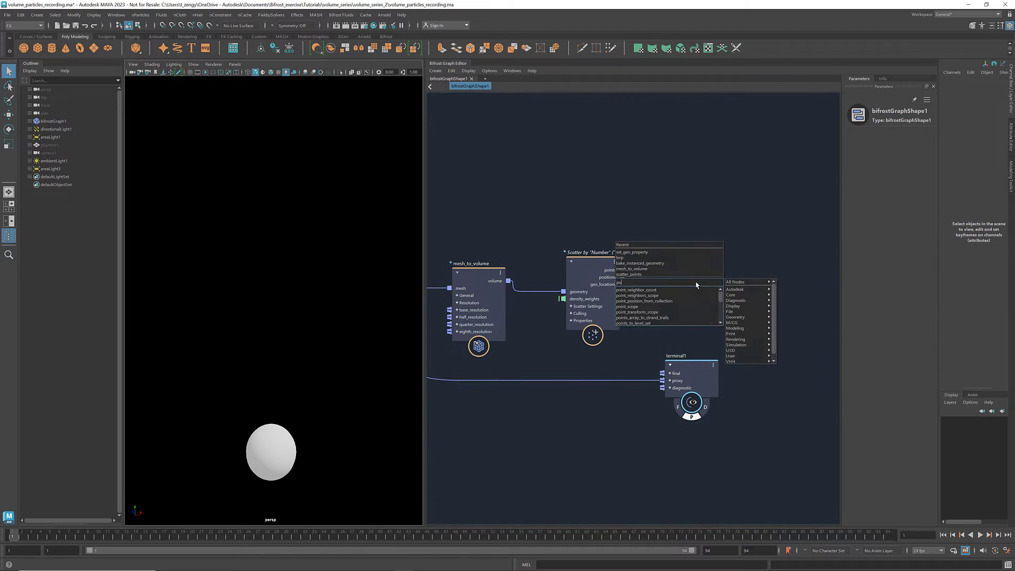
pyautogui.write('point_scop')
pyautogui.click(696, 290)
pyautogui.moveTo(697, 296); pyautogui.dragTo(690, 275)
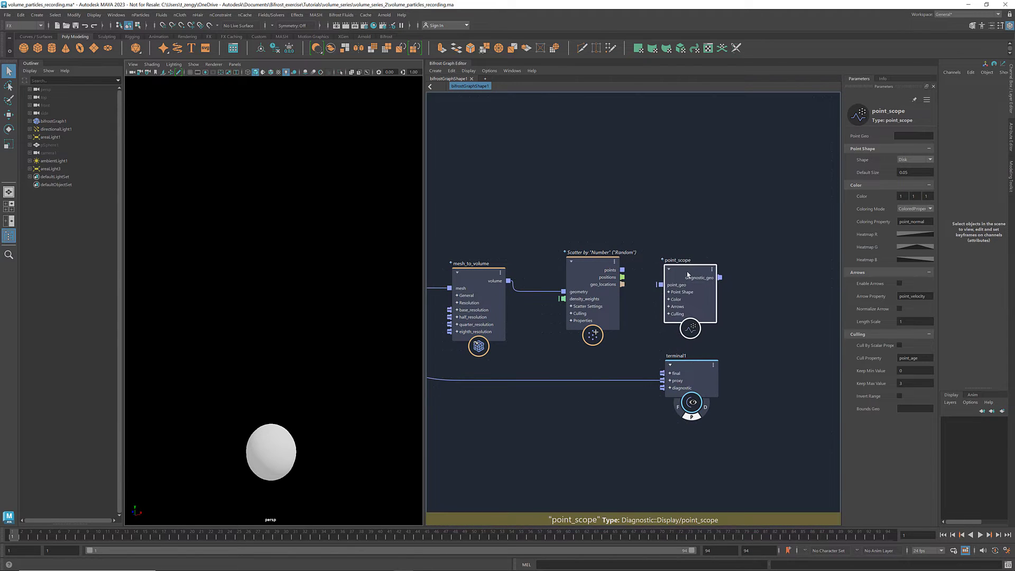
pyautogui.moveTo(622, 270); pyautogui.dragTo(660, 285)
pyautogui.moveTo(690, 366); pyautogui.dragTo(799, 363)
pyautogui.moveTo(719, 278); pyautogui.dragTo(775, 362)
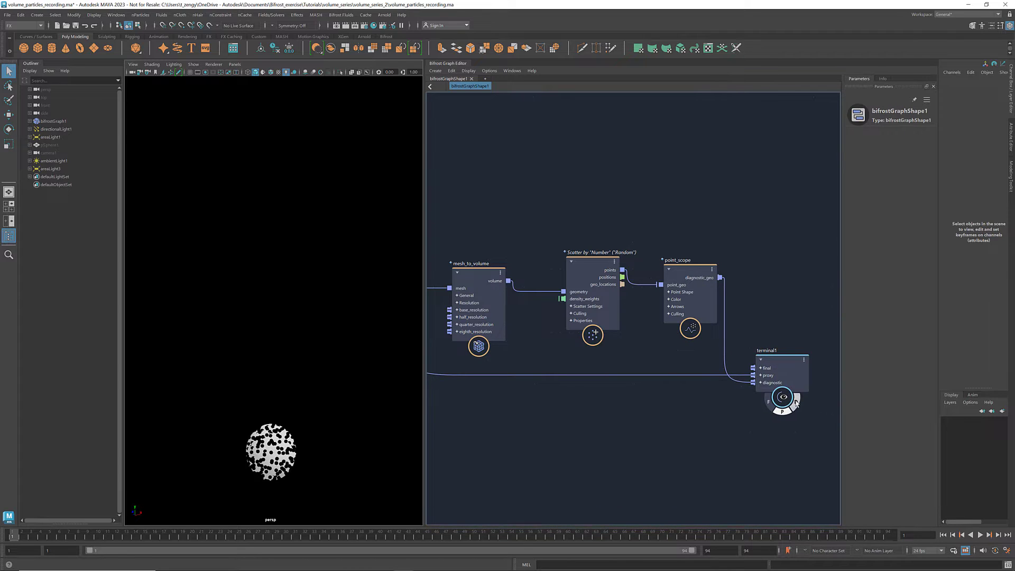
# Set the point_scope coloring mode to Color and turn off the terminal's proxy display.
pyautogui.click(688, 272)
pyautogui.click(914, 208)
pyautogui.click(919, 217)
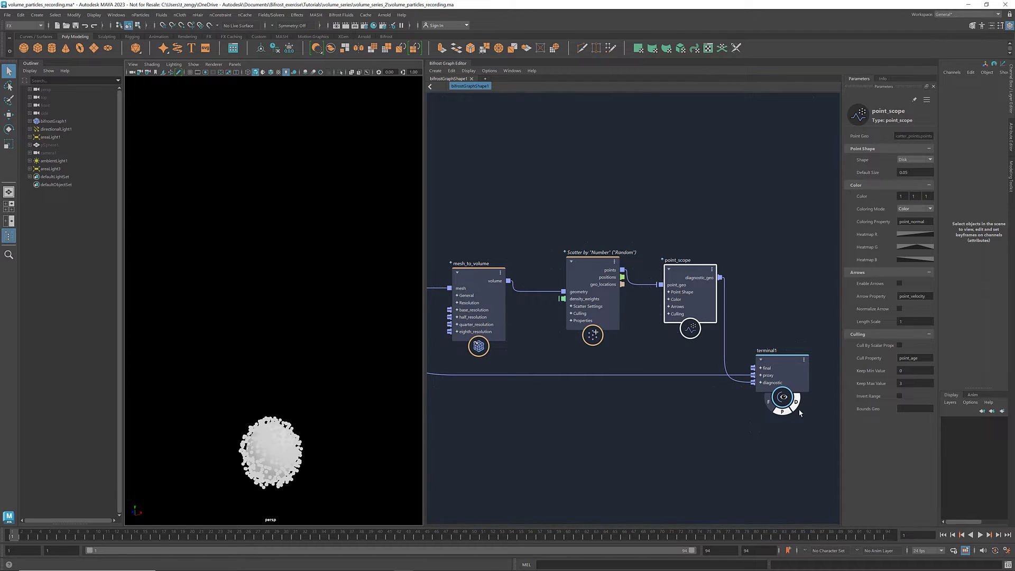
pyautogui.click(782, 412)
# Set the point_scope default point size to 0.02 and inspect the scattered points.
pyautogui.click(690, 301)
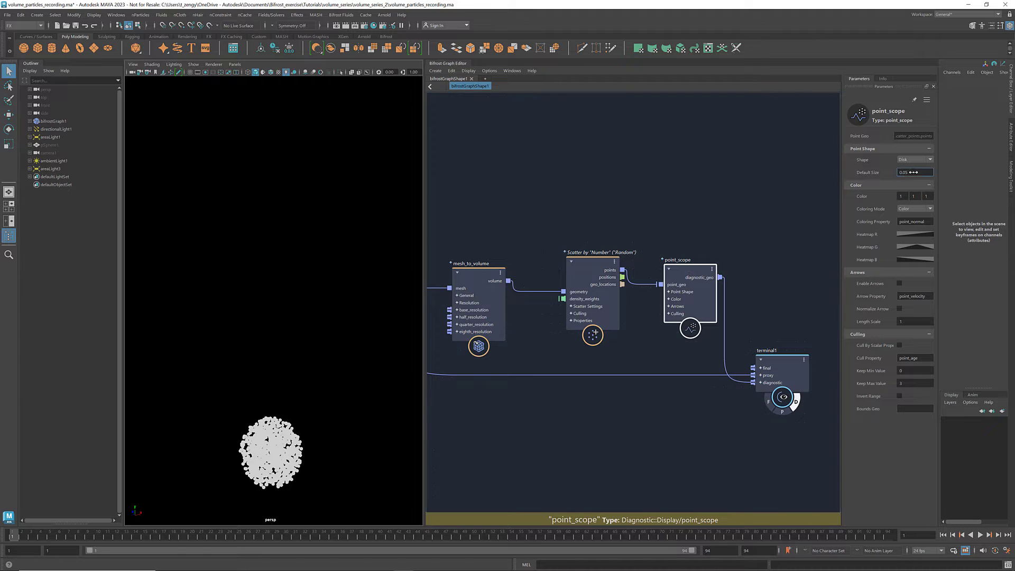
pyautogui.click(912, 172)
pyautogui.write('0.02')
pyautogui.press('Return')
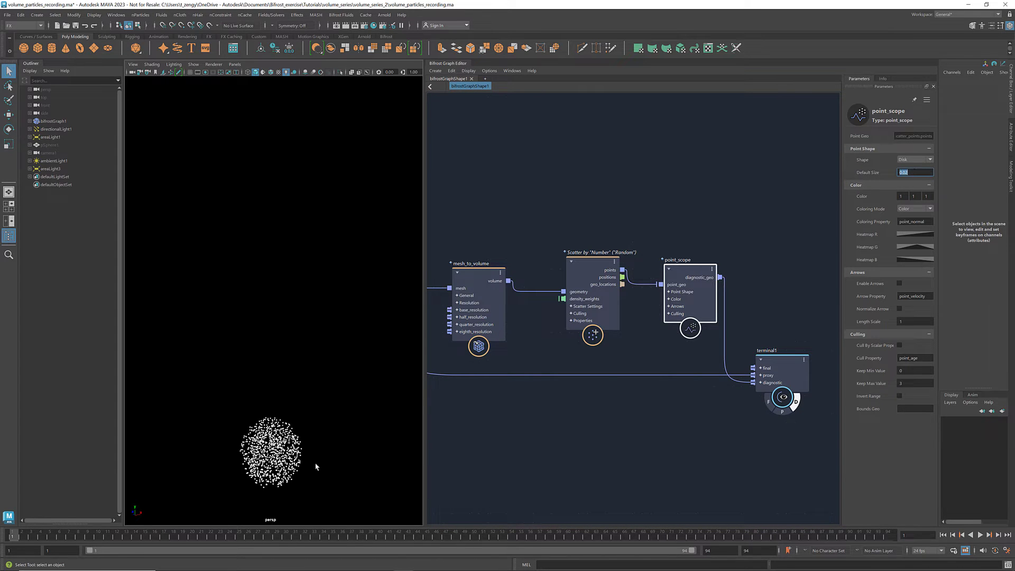
pyautogui.keyDown('alt'); pyautogui.moveTo(313, 463); pyautogui.dragTo(317, 419, button='middle'); pyautogui.keyUp('alt')
pyautogui.keyDown('alt'); pyautogui.moveTo(285, 433); pyautogui.dragTo(305, 437, button='right'); pyautogui.keyUp('alt')
pyautogui.keyDown('alt'); pyautogui.moveTo(305, 439); pyautogui.dragTo(343, 406); pyautogui.keyUp('alt')
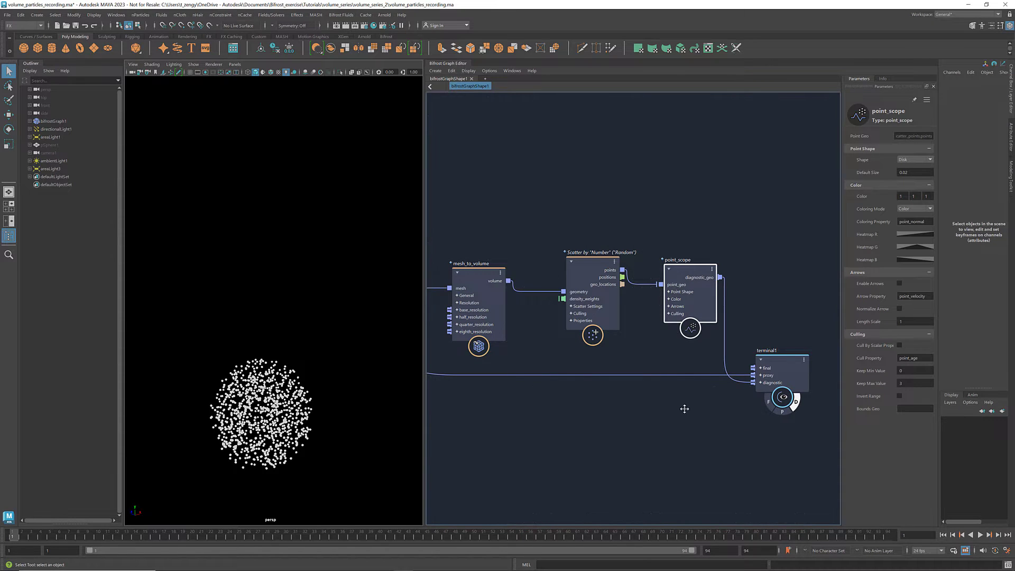
# Make room after the scatter node, then add a create_instances node and connect the scattered points to its points input.
pyautogui.moveTo(681, 410); pyautogui.dragTo(612, 412, button='middle')
pyautogui.moveTo(790, 257); pyautogui.dragTo(638, 420)
pyautogui.moveTo(616, 274); pyautogui.dragTo(736, 280)
pyautogui.click(614, 412)
pyautogui.press('Tab')
pyautogui.write('create_instan')
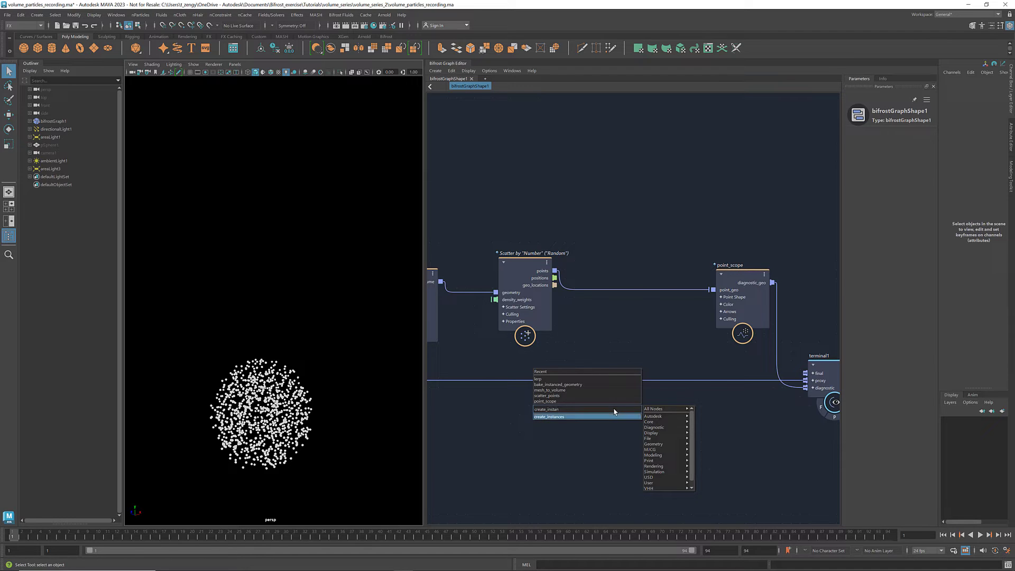
pyautogui.click(614, 414)
pyautogui.moveTo(612, 416); pyautogui.dragTo(640, 403)
pyautogui.moveTo(555, 271); pyautogui.dragTo(615, 412)
# Add a create_mesh_sphere node with a radius of 0.05 and connect its mesh to the instance_geometries input of create_instances.
pyautogui.click(539, 432)
pyautogui.press('Tab')
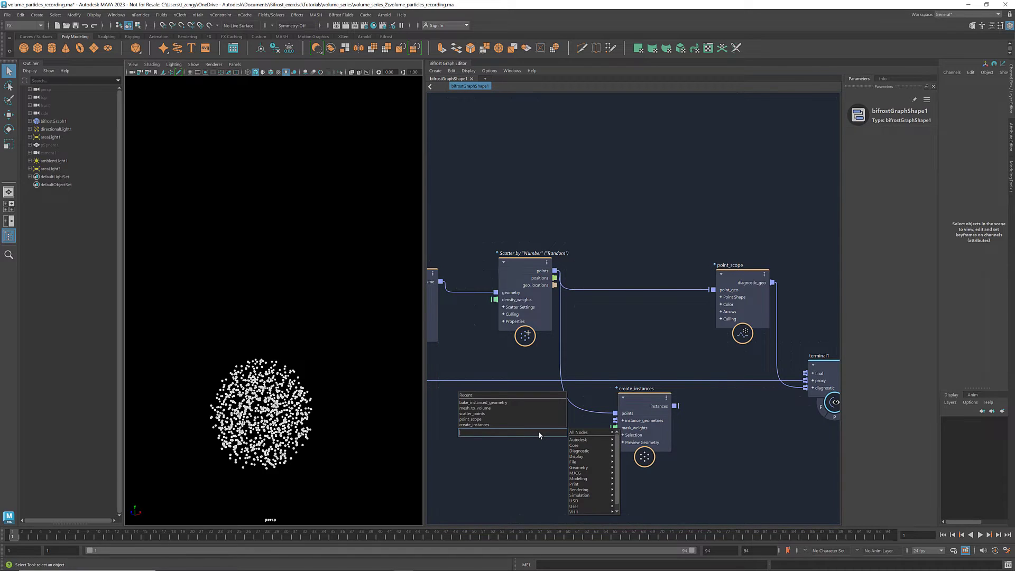
pyautogui.write('create_mesh')
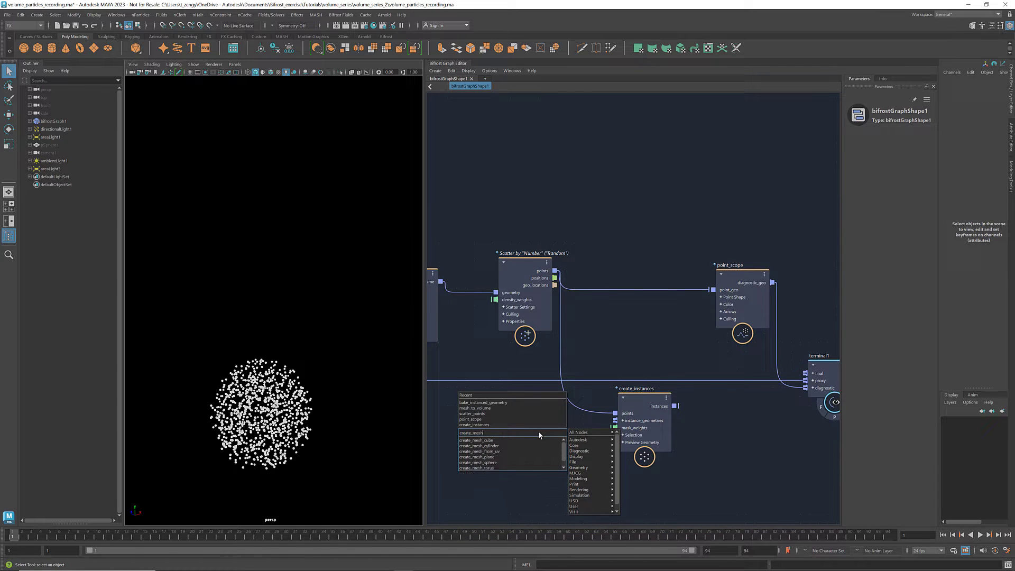
pyautogui.press('Down')
pyautogui.press('Down')
pyautogui.press('Down')
pyautogui.press('Down')
pyautogui.press('Down')
pyautogui.press('Return')
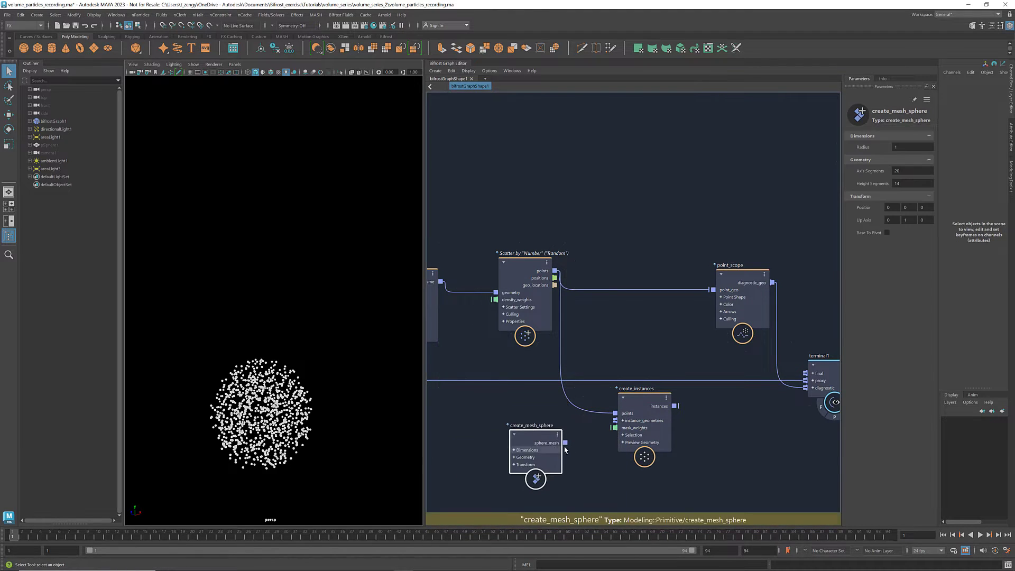
pyautogui.moveTo(565, 442); pyautogui.dragTo(615, 420)
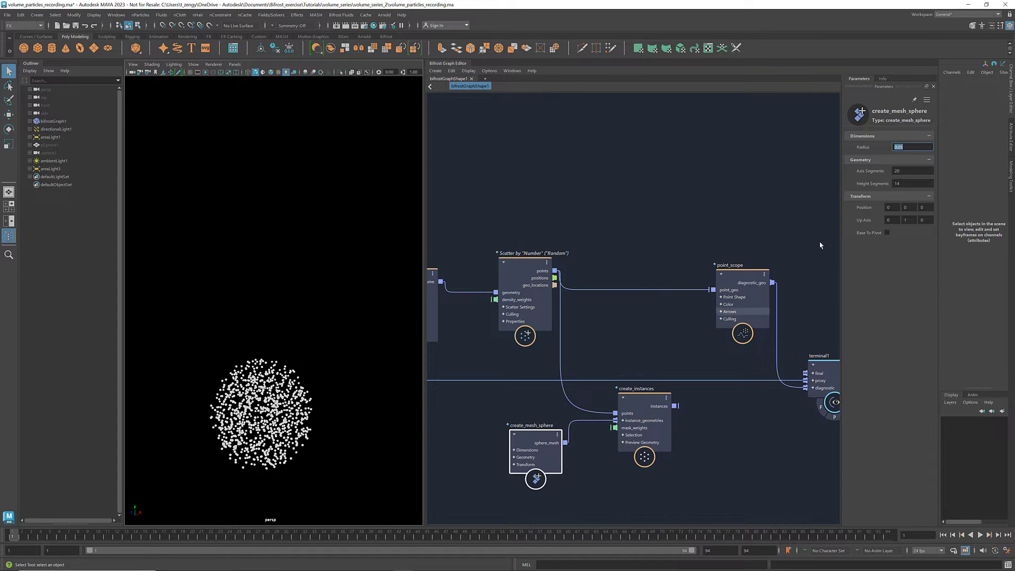
# Connect the create_instances output to the terminal's diagnostic port and disconnect point_scope from the terminal.
pyautogui.moveTo(731, 410); pyautogui.dragTo(685, 382, button='middle')
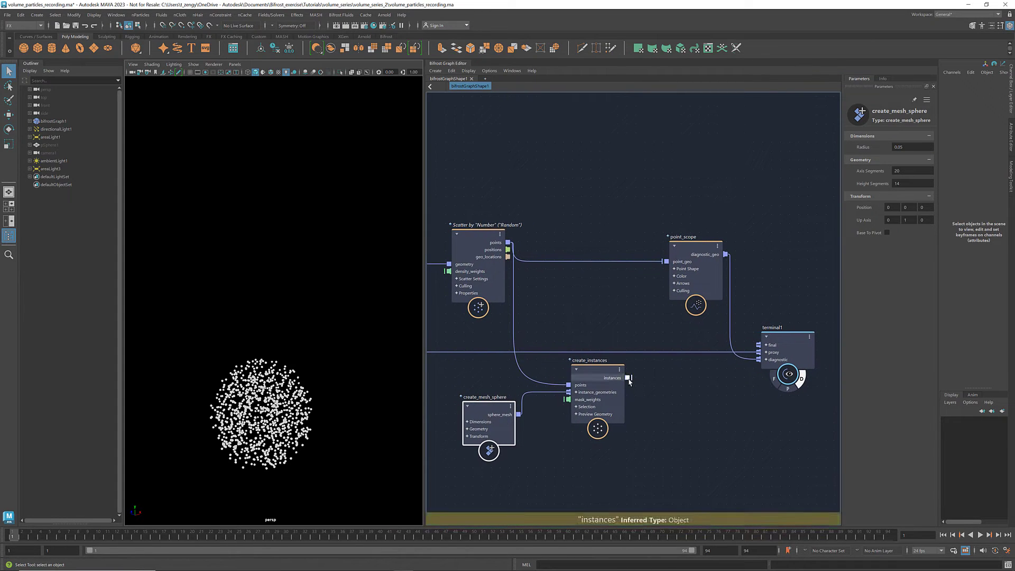
pyautogui.moveTo(627, 378); pyautogui.dragTo(758, 359)
pyautogui.moveTo(710, 254); pyautogui.dragTo(665, 228)
pyautogui.moveTo(714, 280); pyautogui.dragTo(731, 262, button='middle')
pyautogui.keyDown('ctrl'); pyautogui.keyDown('alt'); pyautogui.keyDown('shift'); pyautogui.moveTo(742, 259); pyautogui.dragTo(682, 301); pyautogui.keyUp('shift'); pyautogui.keyUp('alt'); pyautogui.keyUp('ctrl')
# Move the create_mesh_sphere, create_instances and terminal nodes farther from the scatter node to free space in the graph.
pyautogui.click(620, 295)
pyautogui.scroll(-1, 620, 295)
pyautogui.moveTo(620, 296); pyautogui.dragTo(562, 287, button='middle')
pyautogui.moveTo(739, 312); pyautogui.dragTo(478, 391)
pyautogui.moveTo(547, 342); pyautogui.dragTo(757, 347)
# Add a sample_volume node and connect the mesh_to_volume volume output to its volume input.
pyautogui.click(568, 401)
pyautogui.moveTo(513, 386); pyautogui.dragTo(566, 426, button='middle')
pyautogui.scroll(1, 566, 426)
pyautogui.press('Tab')
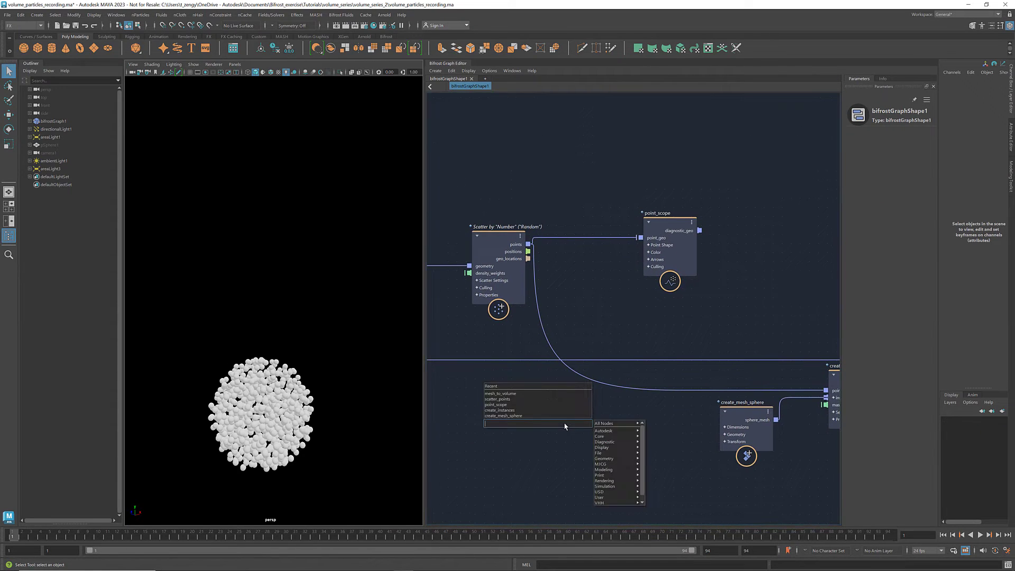
pyautogui.write('sample_vol')
pyautogui.press('Down')
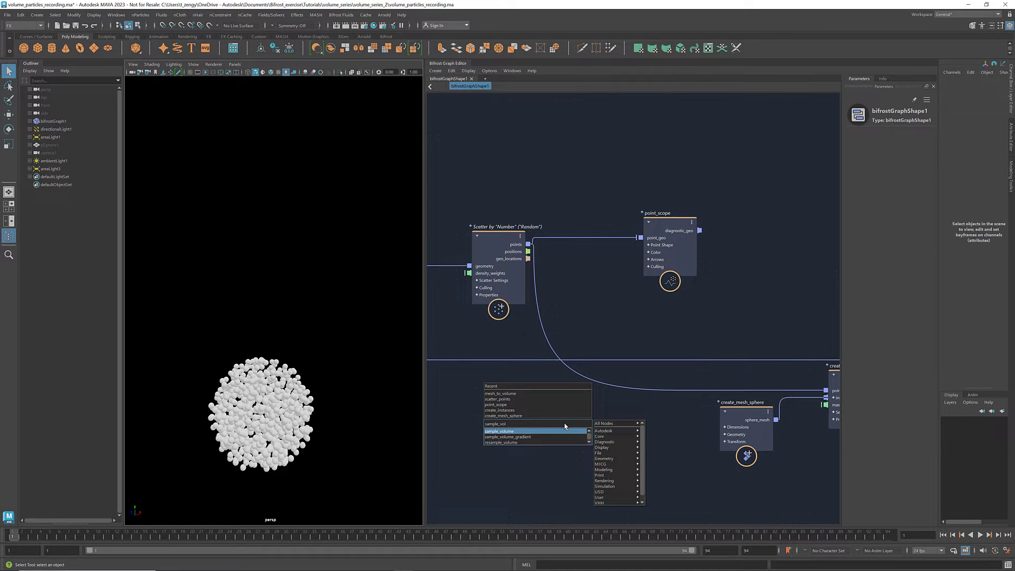
pyautogui.press('Return')
pyautogui.moveTo(566, 432); pyautogui.dragTo(592, 404)
pyautogui.keyDown('alt'); pyautogui.moveTo(477, 398); pyautogui.dragTo(567, 399, button='middle'); pyautogui.keyUp('alt')
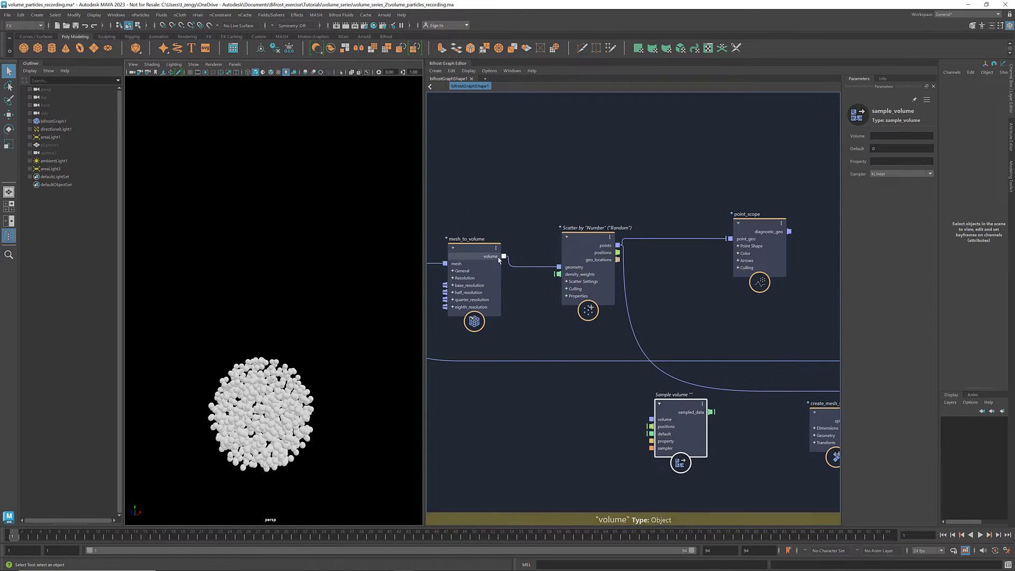
pyautogui.moveTo(503, 257); pyautogui.dragTo(651, 419)
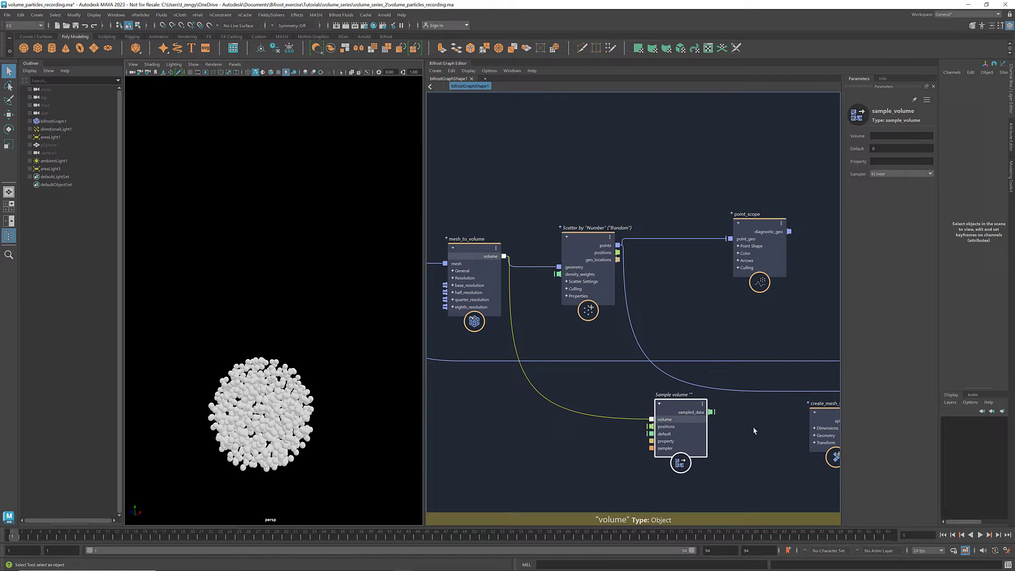
# Set the sample_volume property to voxel_signed_distance and connect the scattered point positions to its positions input.
pyautogui.moveTo(756, 429); pyautogui.dragTo(664, 431, button='middle')
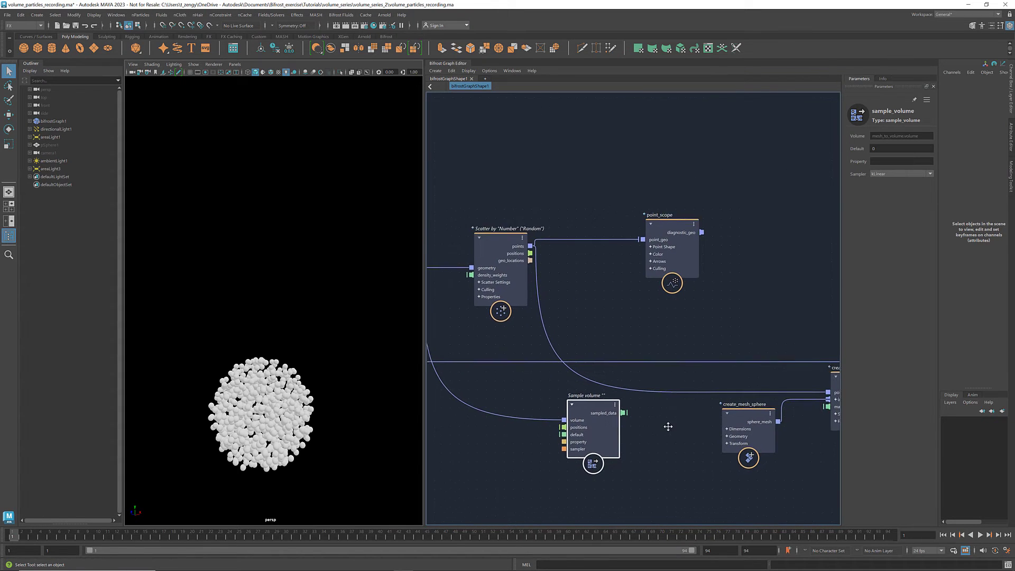
pyautogui.click(880, 162)
pyautogui.write('vol')
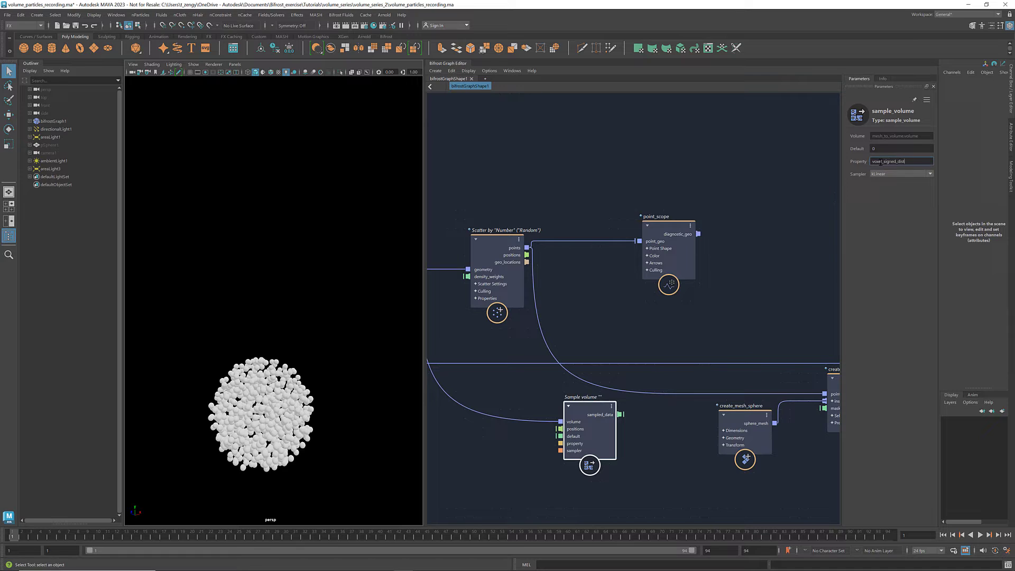
pyautogui.press('Return')
pyautogui.moveTo(586, 410); pyautogui.dragTo(654, 409)
pyautogui.moveTo(526, 255); pyautogui.dragTo(600, 424)
# Move the create_mesh_sphere and create_instances nodes lower in the graph and shift the sample_volume node slightly higher.
pyautogui.keyDown('alt'); pyautogui.moveTo(687, 432); pyautogui.dragTo(582, 358, button='middle'); pyautogui.keyUp('alt')
pyautogui.moveTo(771, 430); pyautogui.dragTo(642, 317)
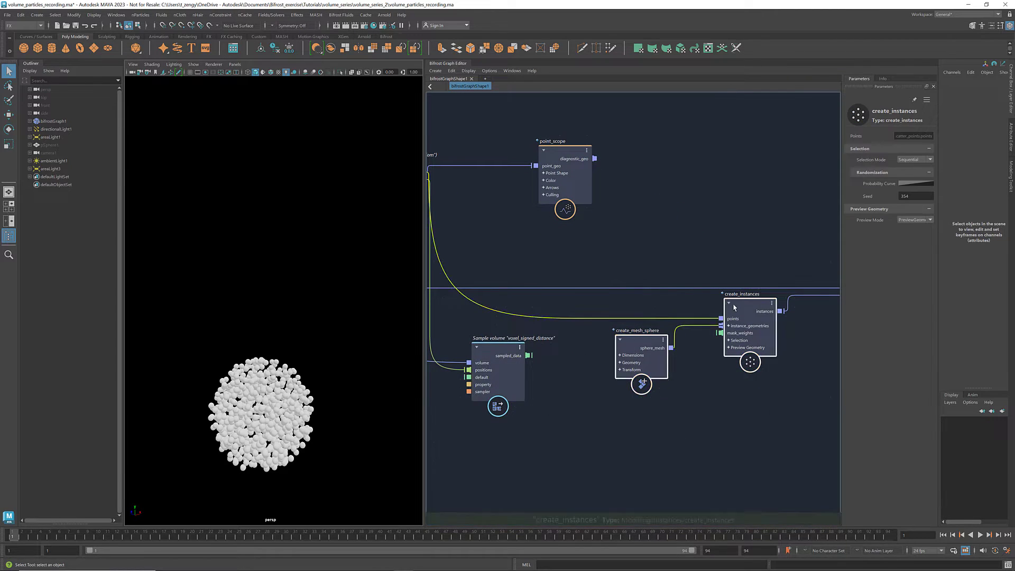
pyautogui.moveTo(734, 307); pyautogui.dragTo(730, 435)
pyautogui.moveTo(512, 355); pyautogui.dragTo(513, 327)
# Add a change_range node and connect the sample_volume sampled_data output to its value input.
pyautogui.click(600, 338)
pyautogui.press('Tab')
pyautogui.write('change')
pyautogui.press('Return')
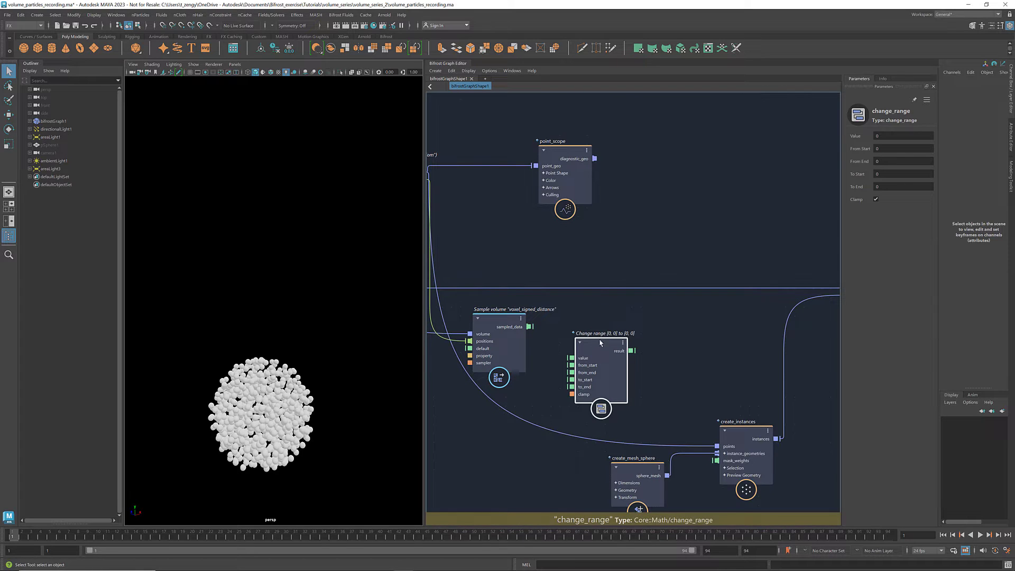
pyautogui.moveTo(529, 326); pyautogui.dragTo(611, 331)
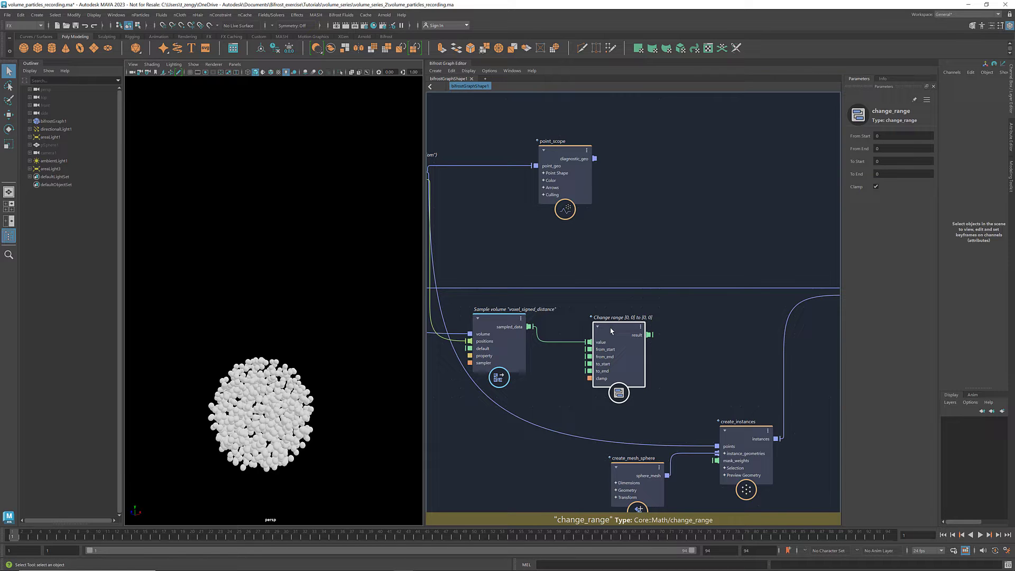
# Set the change_range From Start value to -2 and its To Start value to 0.05.
pyautogui.click(893, 137)
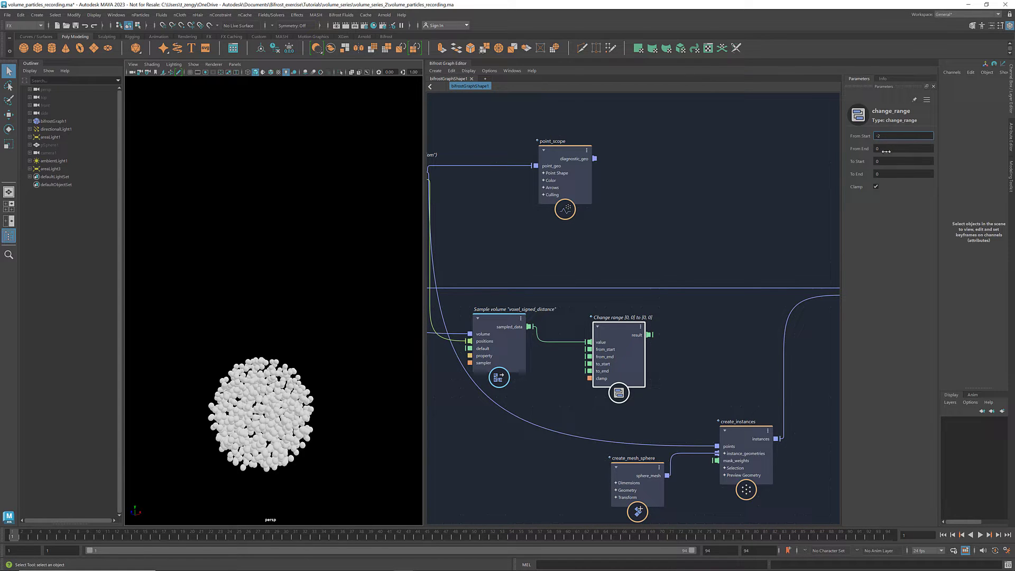
pyautogui.click(883, 161)
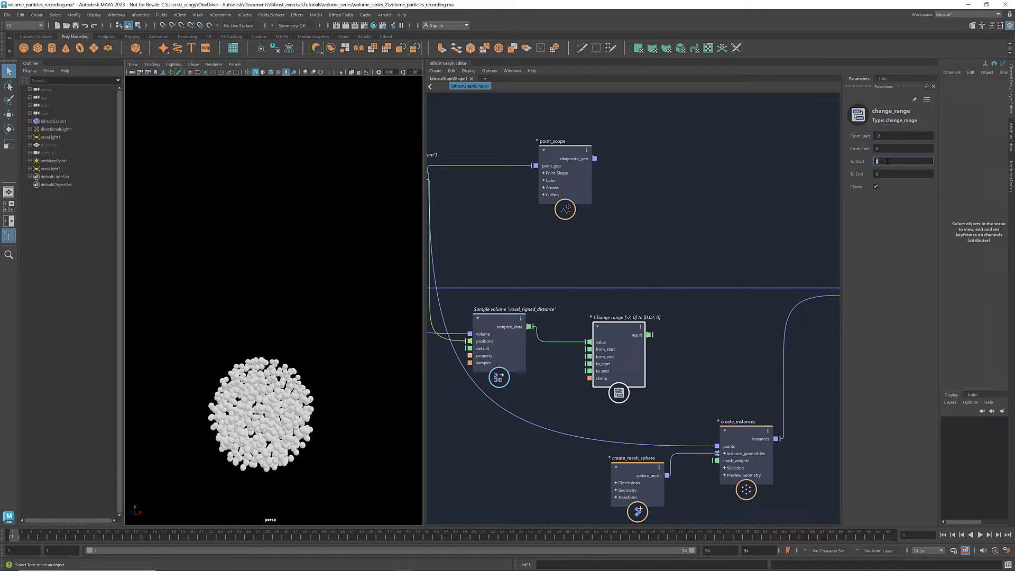
pyautogui.press('Tab')
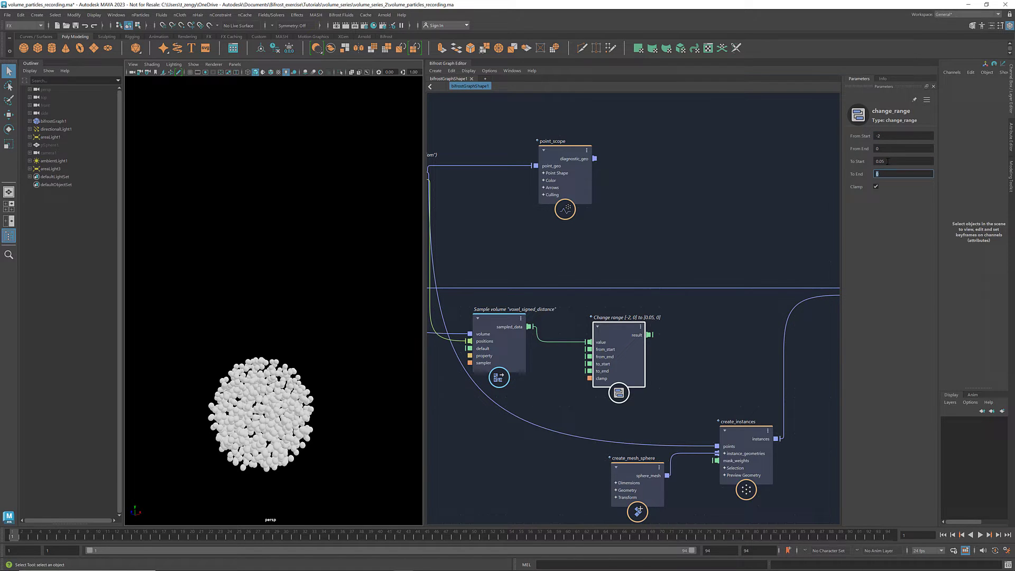
pyautogui.press('Return')
# Set the change_range To End value to 0.02, and add a set_geo_property node beside the change_range node.
pyautogui.click(694, 351)
pyautogui.keyDown('alt'); pyautogui.moveTo(702, 353); pyautogui.dragTo(638, 352, button='middle'); pyautogui.keyUp('alt')
pyautogui.press('Tab')
pyautogui.write('set_geo_pr')
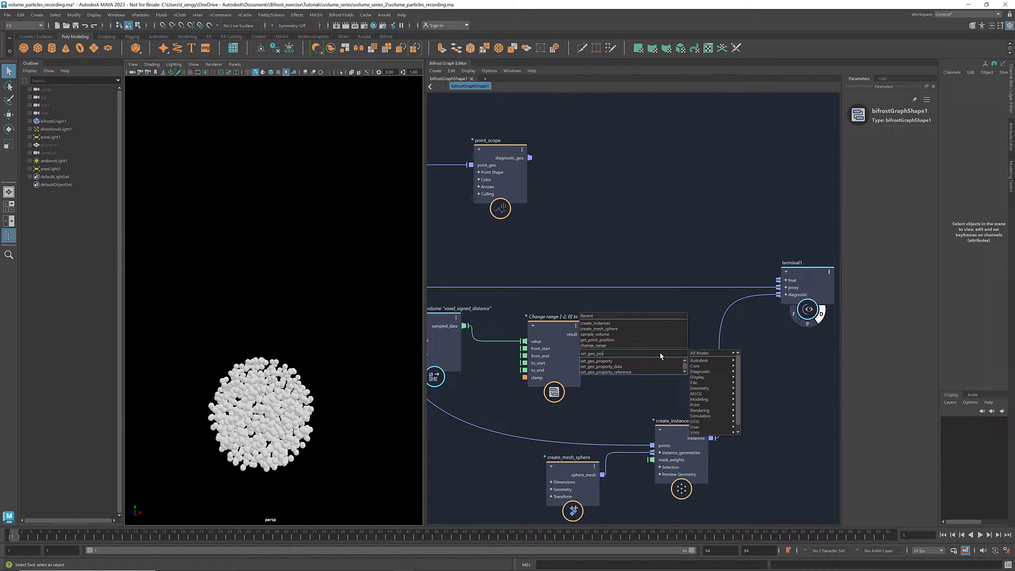
pyautogui.write('o')
pyautogui.press('Return')
pyautogui.moveTo(661, 364); pyautogui.dragTo(650, 333)
# Connect the scattered points to the set_geo_property geometry input, set its property to point_size, and feed the change_range result into data.
pyautogui.scroll(-2, 688, 317)
pyautogui.keyDown('alt'); pyautogui.moveTo(618, 255); pyautogui.dragTo(687, 256, button='middle'); pyautogui.keyUp('alt')
pyautogui.moveTo(466, 186); pyautogui.dragTo(738, 326)
pyautogui.click(880, 149)
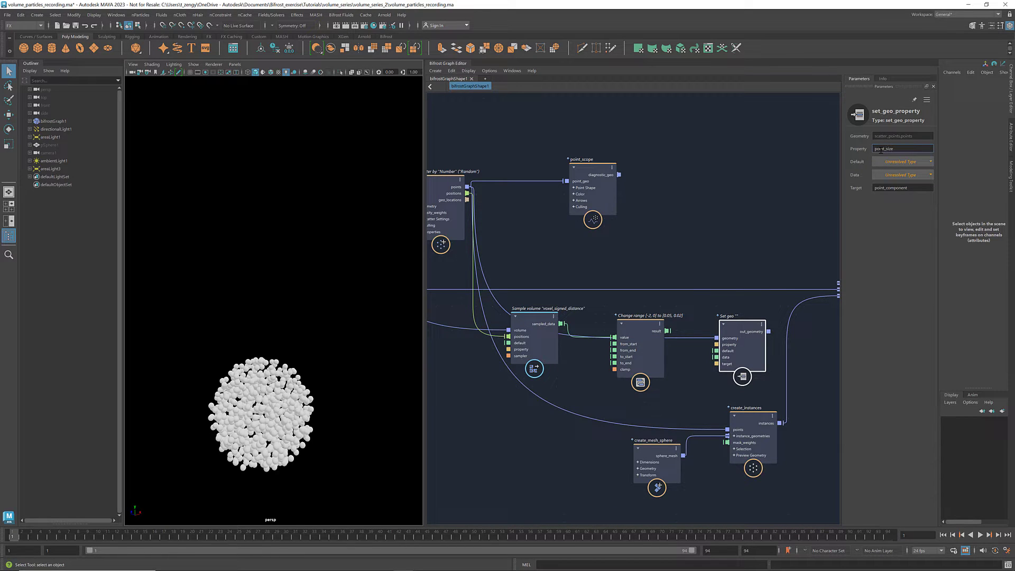
pyautogui.moveTo(667, 331); pyautogui.dragTo(720, 359)
# Shift the terminal, create_instances and create_mesh_sphere nodes further along, and connect the set_geo_property out_geometry to the create_instances points input.
pyautogui.keyDown('alt'); pyautogui.moveTo(706, 379); pyautogui.dragTo(540, 356, button='middle'); pyautogui.keyUp('alt')
pyautogui.click(703, 275)
pyautogui.keyDown('shift'); pyautogui.click(580, 400); pyautogui.keyUp('shift')
pyautogui.keyDown('shift'); pyautogui.click(497, 433); pyautogui.keyUp('shift')
pyautogui.moveTo(573, 399); pyautogui.dragTo(675, 394)
pyautogui.click(642, 356)
pyautogui.moveTo(600, 309); pyautogui.dragTo(661, 403)
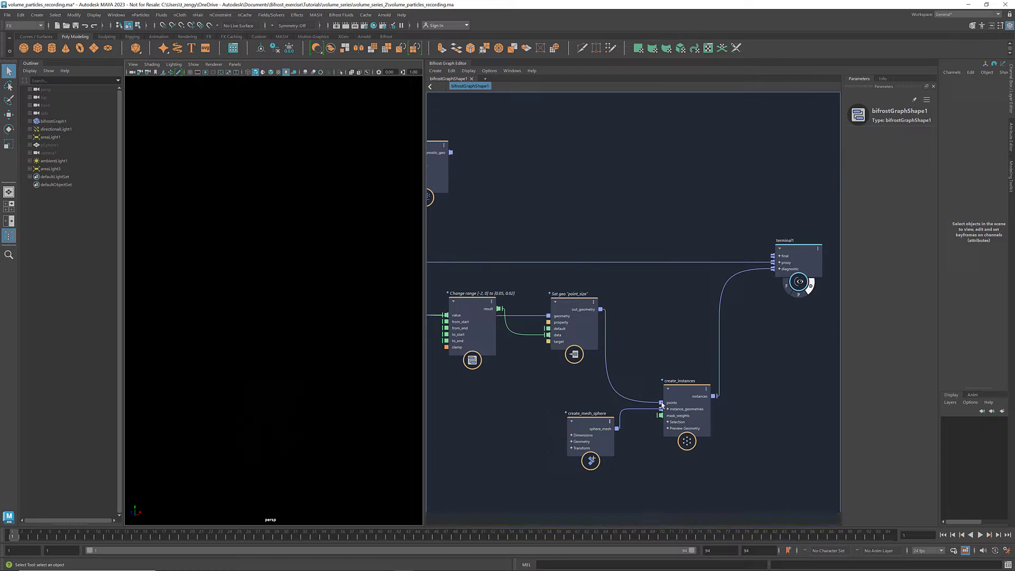
# Set the change_range To Start value to 0.5 and its To End value to 0.1.
pyautogui.click(470, 306)
pyautogui.doubleClick(883, 161)
pyautogui.write('0.5')
pyautogui.press('Tab')
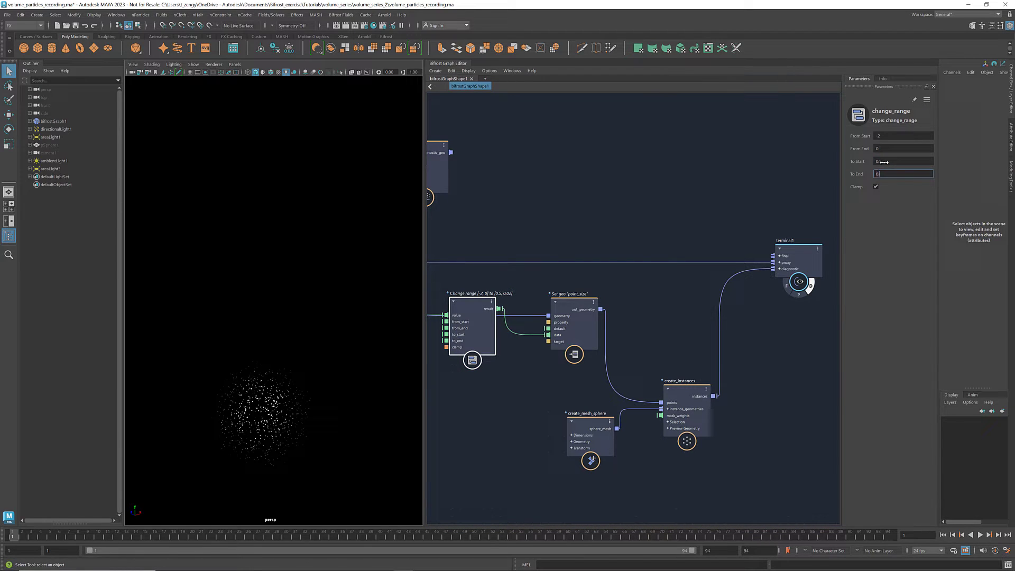
pyautogui.press('Return')
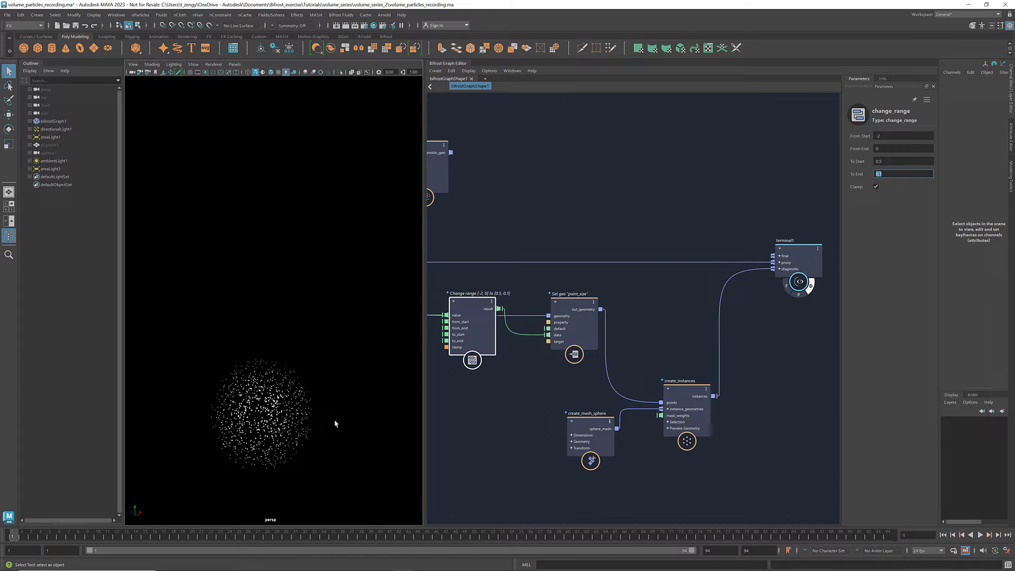
# Adjust the change_range From Start value to -1.535 and its To Start value to 0.6416.
pyautogui.scroll(2, 280, 430)
pyautogui.keyDown('alt'); pyautogui.moveTo(284, 419); pyautogui.dragTo(327, 357); pyautogui.keyUp('alt')
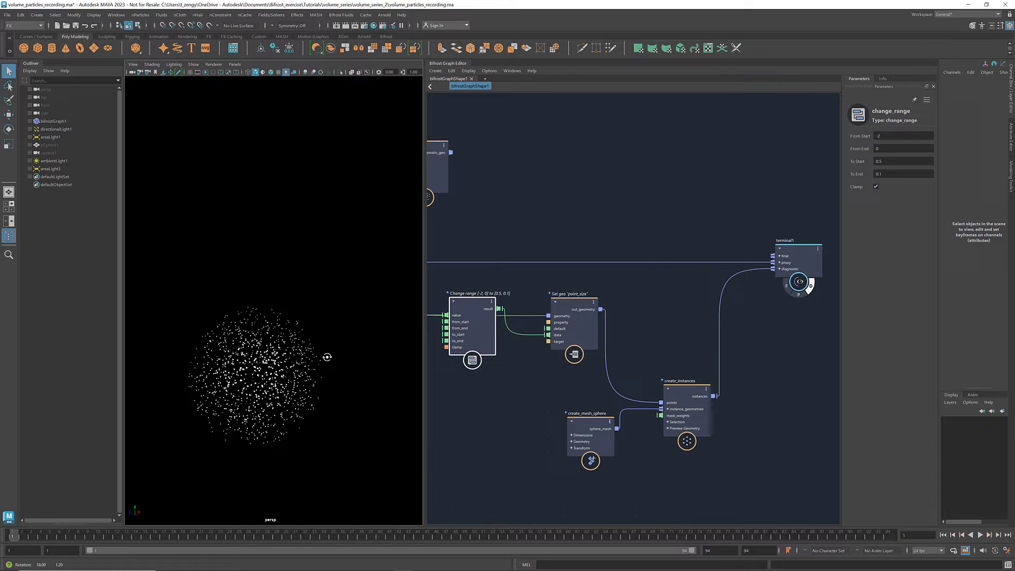
pyautogui.moveTo(883, 135); pyautogui.dragTo(899, 160)
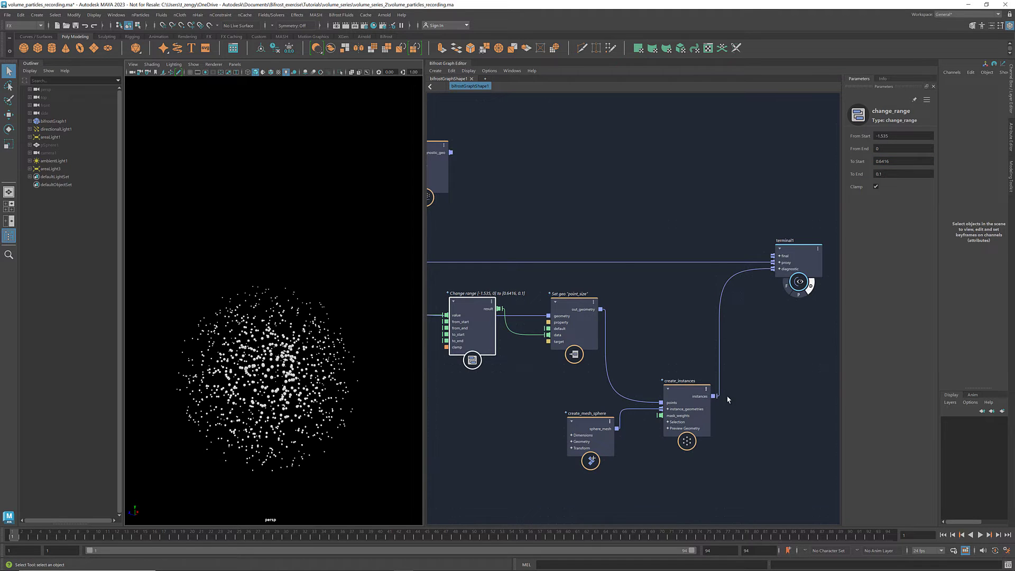
# Change the scatter_points Scatter Mode to BlueNoise and inspect the distribution of the spheres.
pyautogui.scroll(-3, 727, 398)
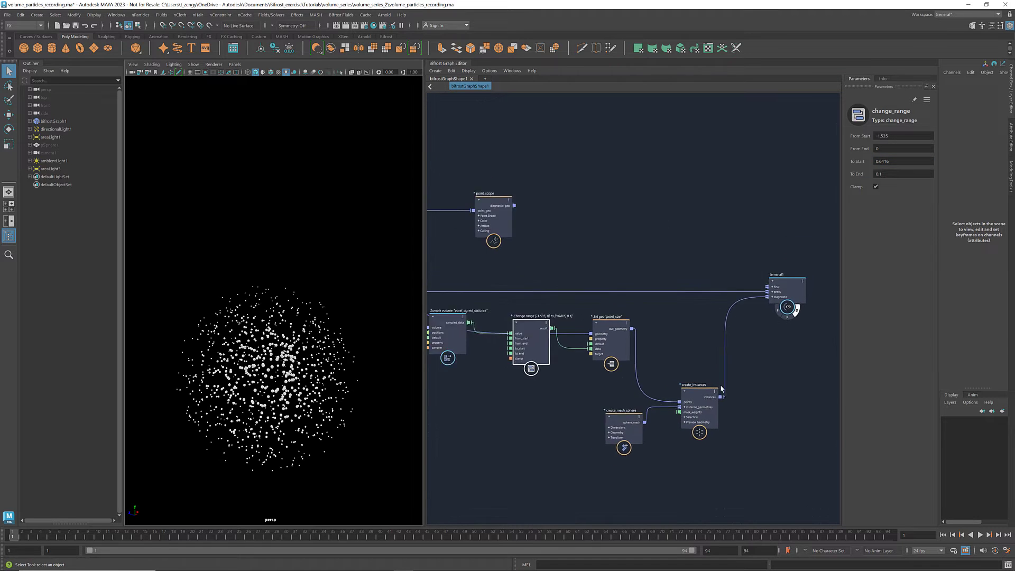
pyautogui.keyDown('alt'); pyautogui.moveTo(562, 412); pyautogui.dragTo(653, 429, button='middle'); pyautogui.keyUp('alt')
pyautogui.click(508, 269)
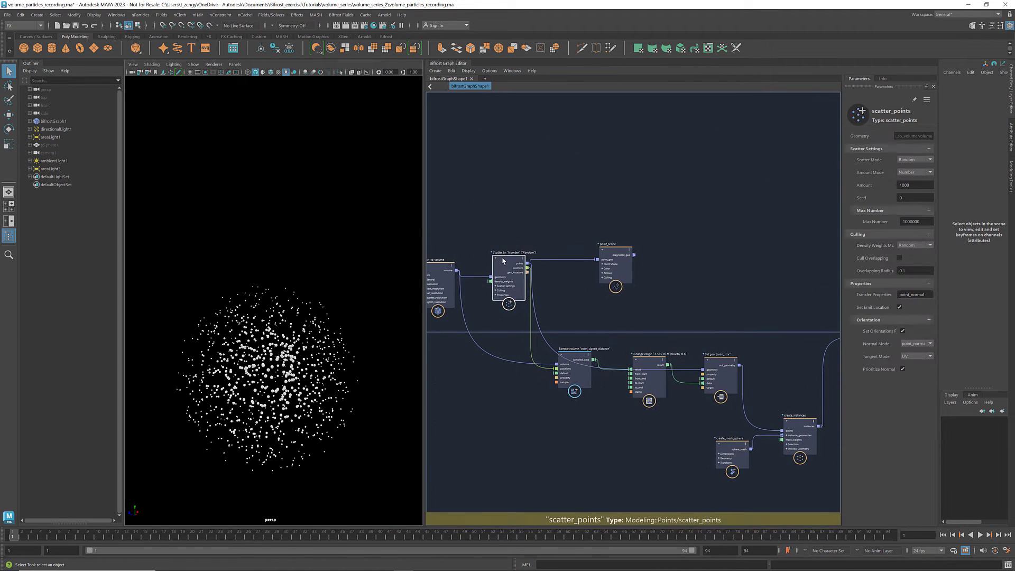
pyautogui.click(930, 159)
pyautogui.click(925, 173)
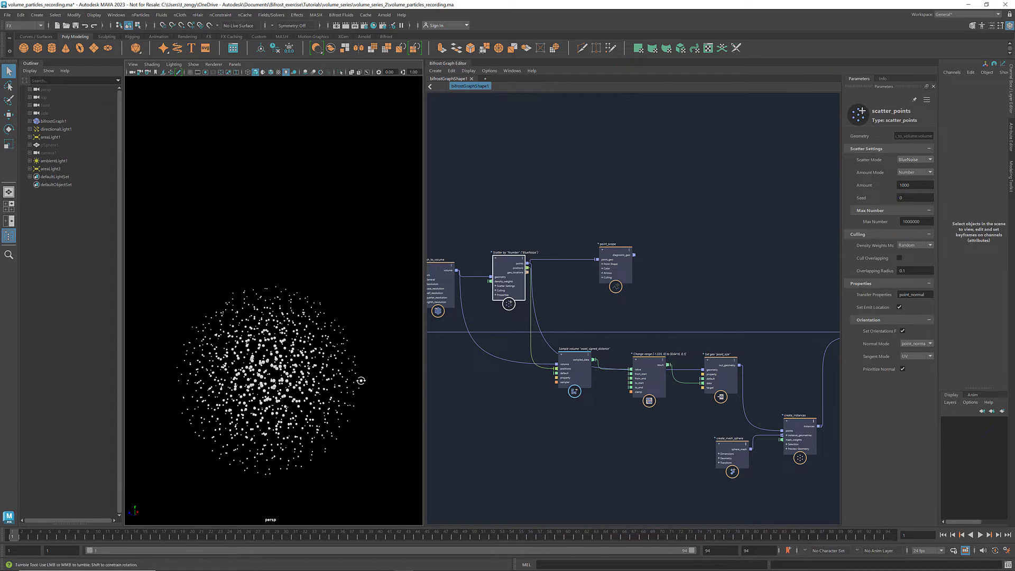
pyautogui.moveTo(361, 380)
pyautogui.keyDown('alt'); pyautogui.mouseDown()
pyautogui.moveTo(347, 383)
pyautogui.moveTo(359, 378)
pyautogui.mouseUp(); pyautogui.keyUp('alt')
pyautogui.scroll(3, 359, 378)
pyautogui.keyDown('alt'); pyautogui.moveTo(309, 402); pyautogui.dragTo(319, 369, button='middle'); pyautogui.keyUp('alt')
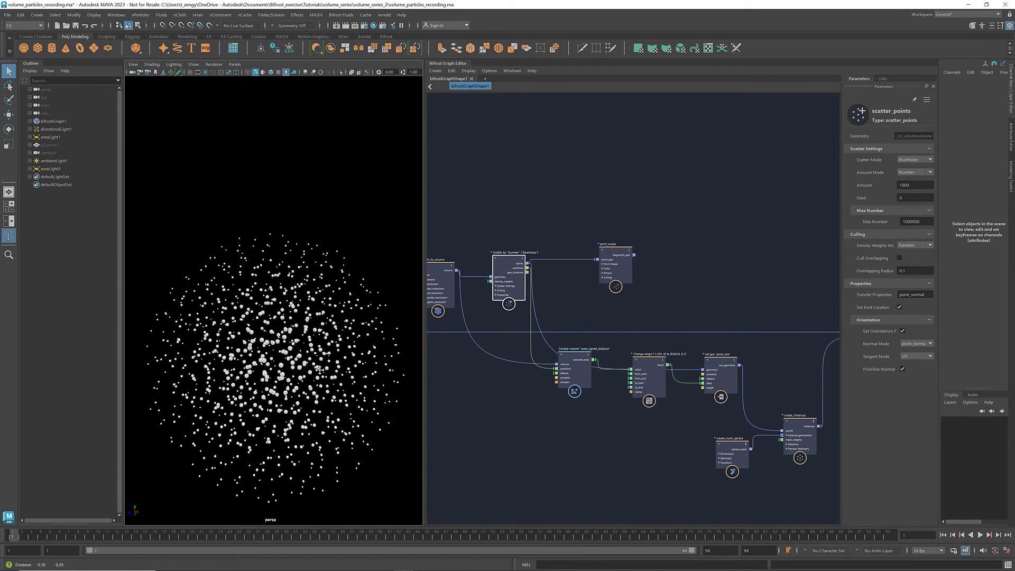
# Try a scatter_points Amount of 100, and settle on 200.
pyautogui.click(914, 185)
pyautogui.write('100')
pyautogui.press('Return')
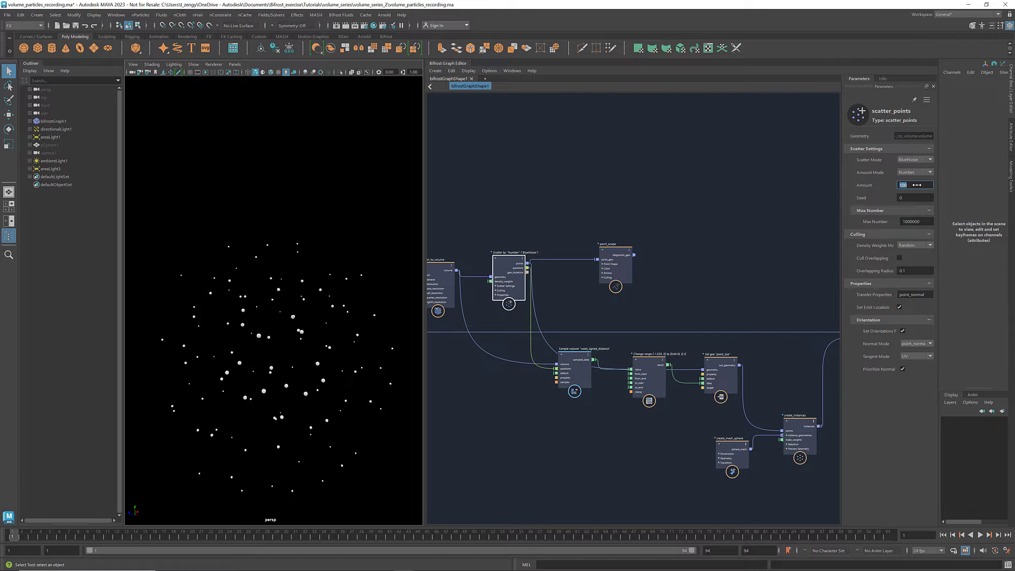
pyautogui.write('200')
pyautogui.press('Return')
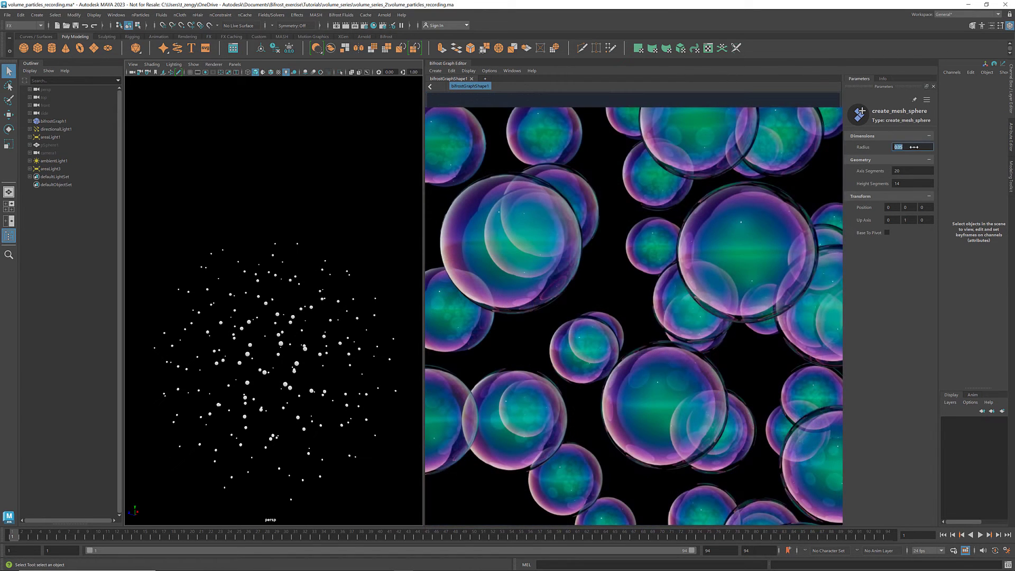
# Set the create_mesh_sphere radius to 0.1 and inspect the larger instances from near and far.
pyautogui.write('0.1')
pyautogui.press('Return')
pyautogui.keyDown('alt'); pyautogui.moveTo(296, 338); pyautogui.dragTo(328, 351); pyautogui.keyUp('alt')
pyautogui.scroll(3, 321, 344)
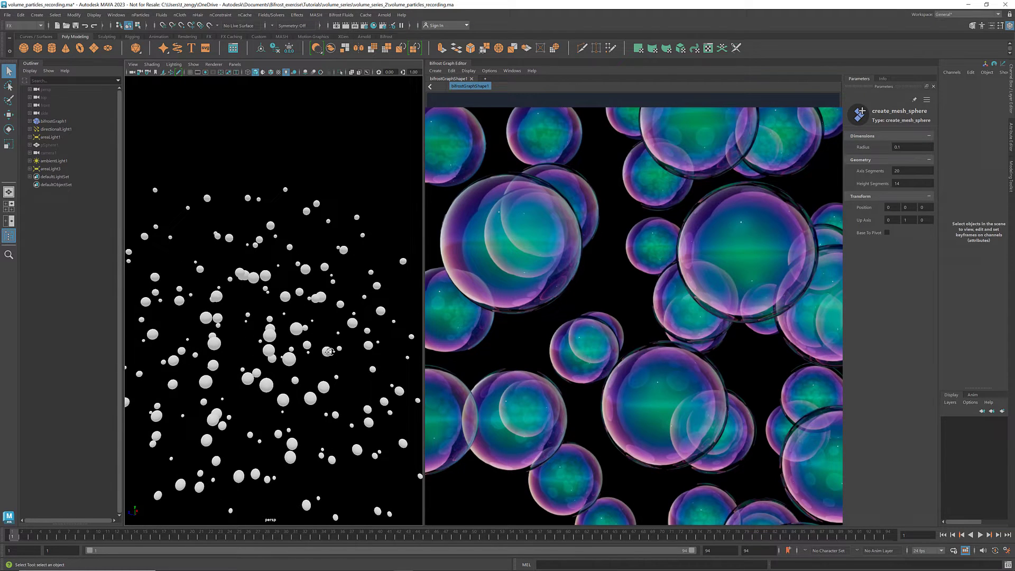
pyautogui.scroll(-10, 328, 352)
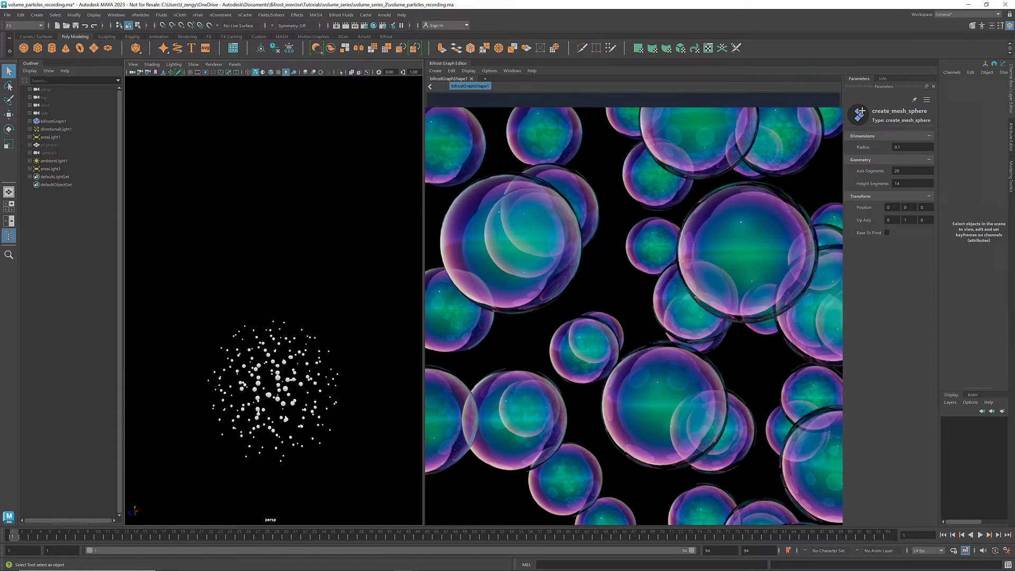
pyautogui.scroll(-5, 535, 415)
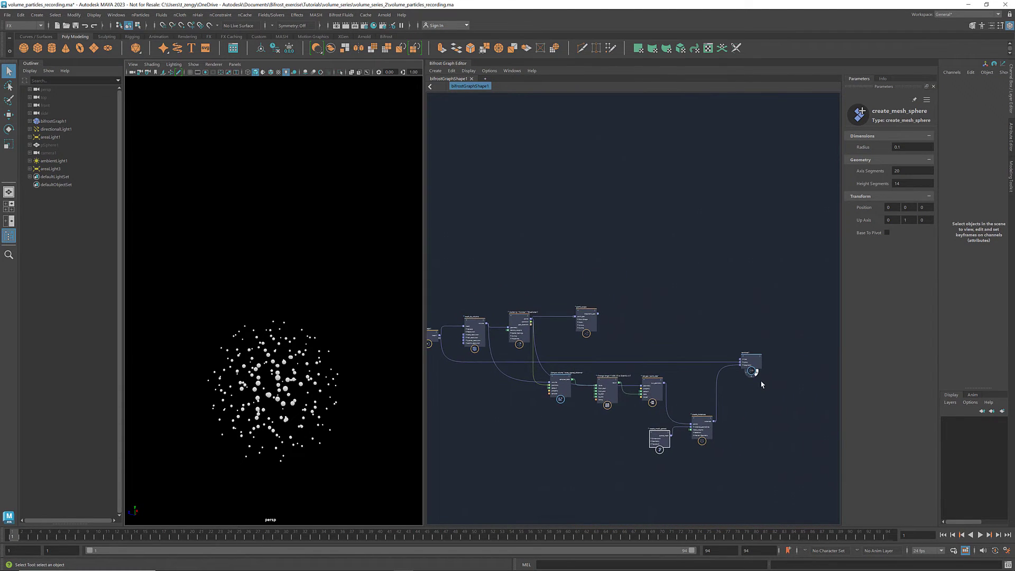
# Add a basic_aero_graph compound in the empty area above the scatter network.
pyautogui.scroll(3, 760, 384)
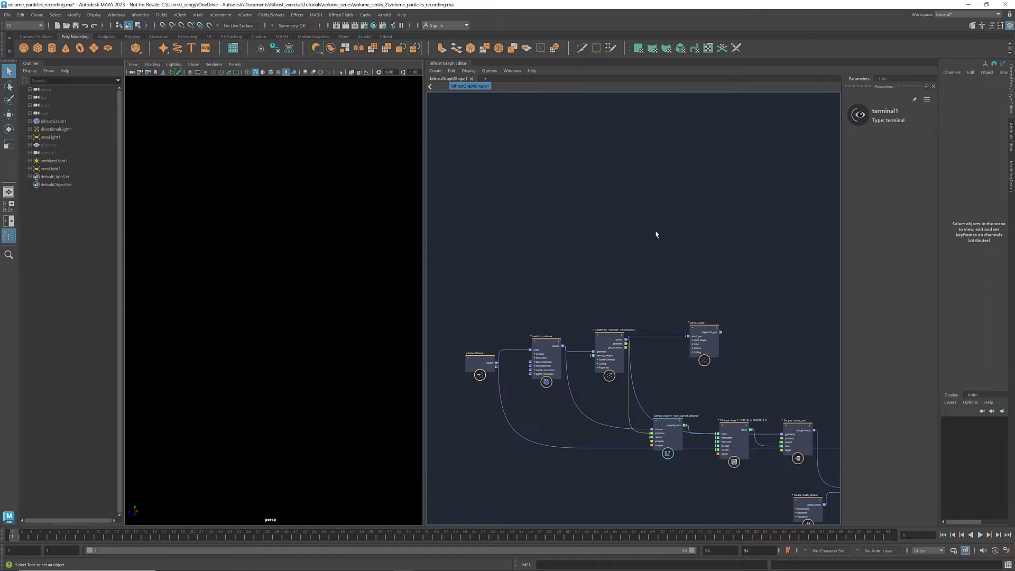
pyautogui.click(656, 235)
pyautogui.press('Tab')
pyautogui.write('basic')
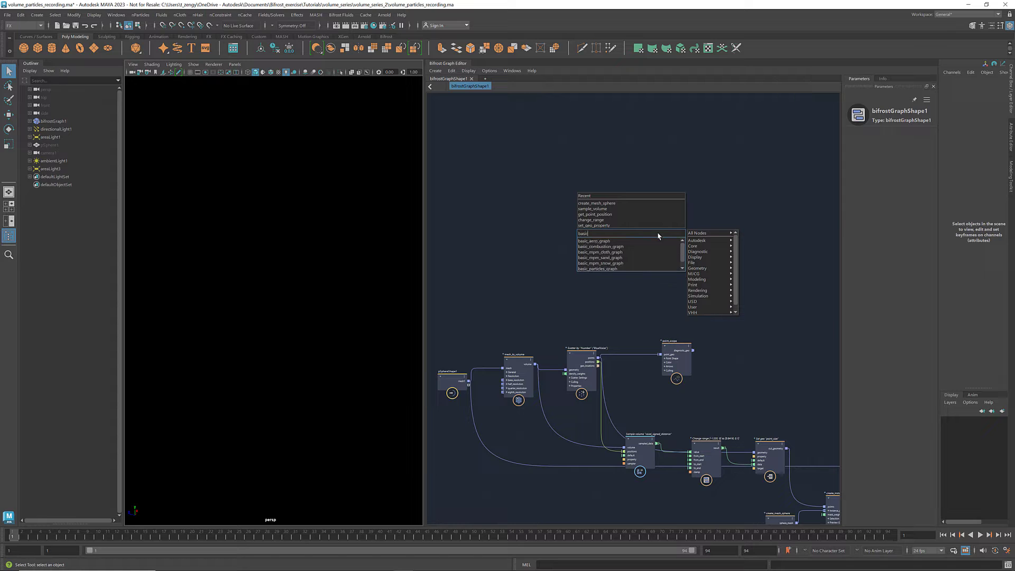
pyautogui.press('Down')
pyautogui.press('Return')
pyautogui.scroll(4, 661, 242)
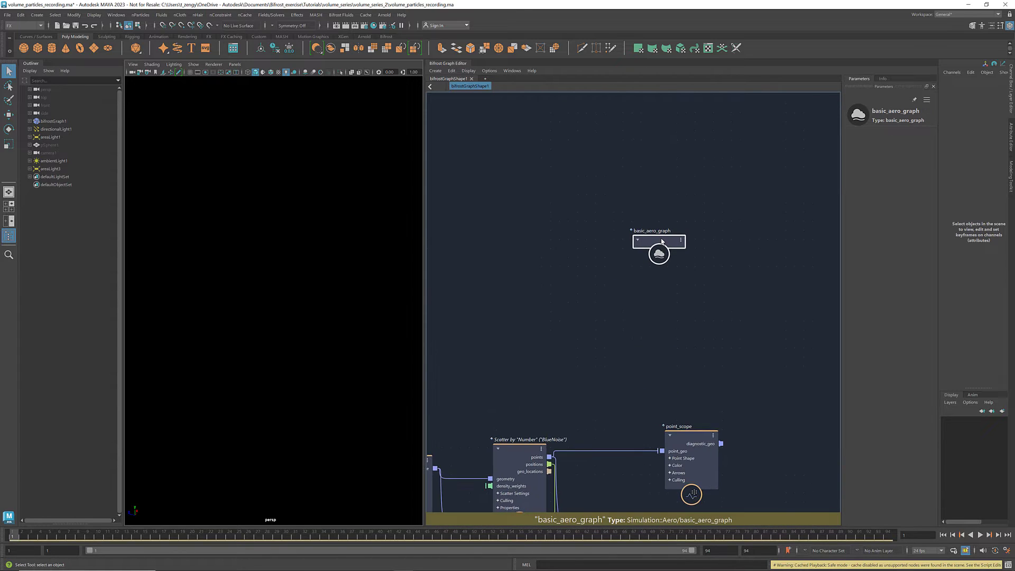
# Explode the basic_aero_graph compound into its separate nodes and delete the collider node.
pyautogui.rightClick(661, 242)
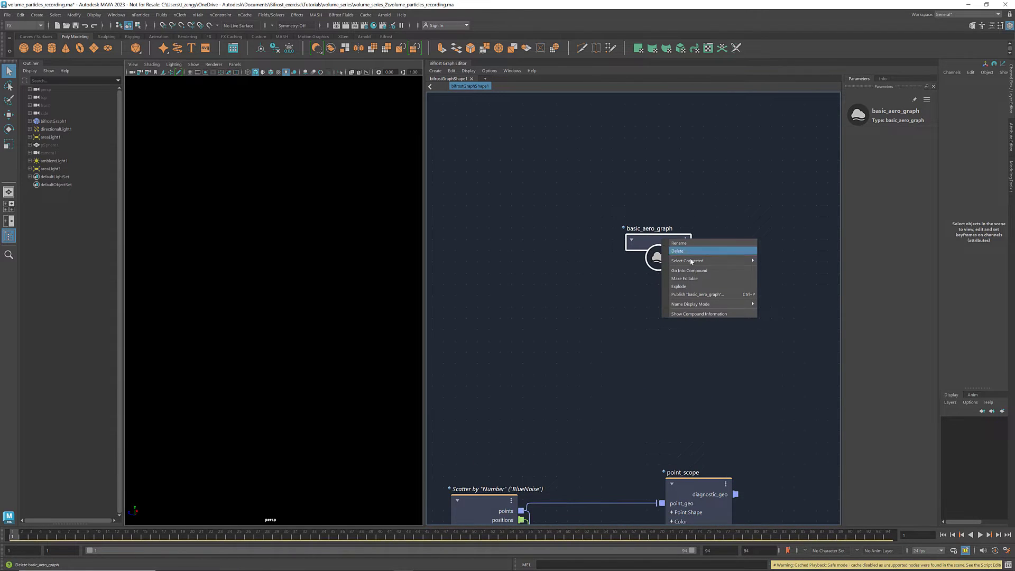
pyautogui.click(699, 286)
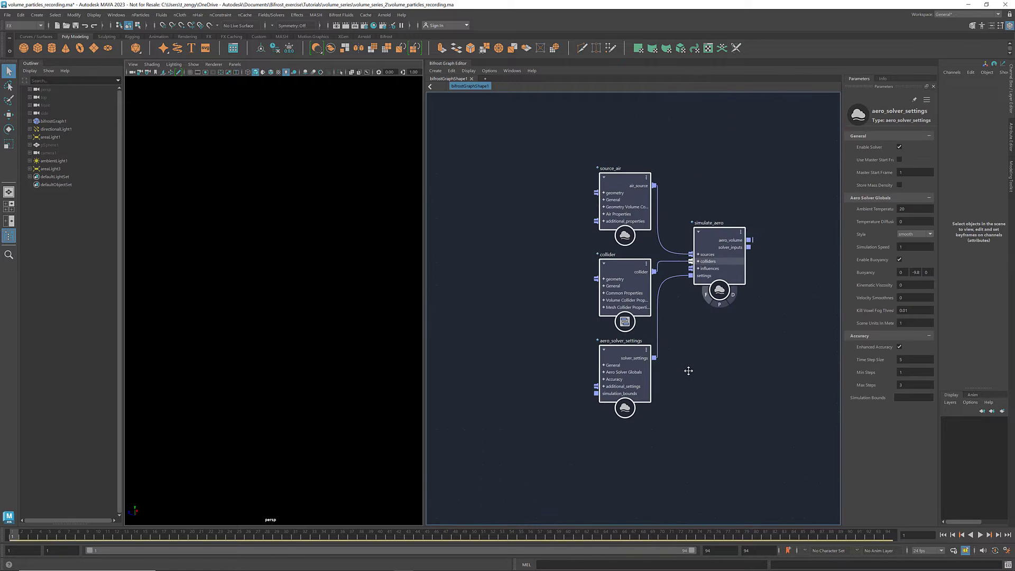
pyautogui.click(624, 266)
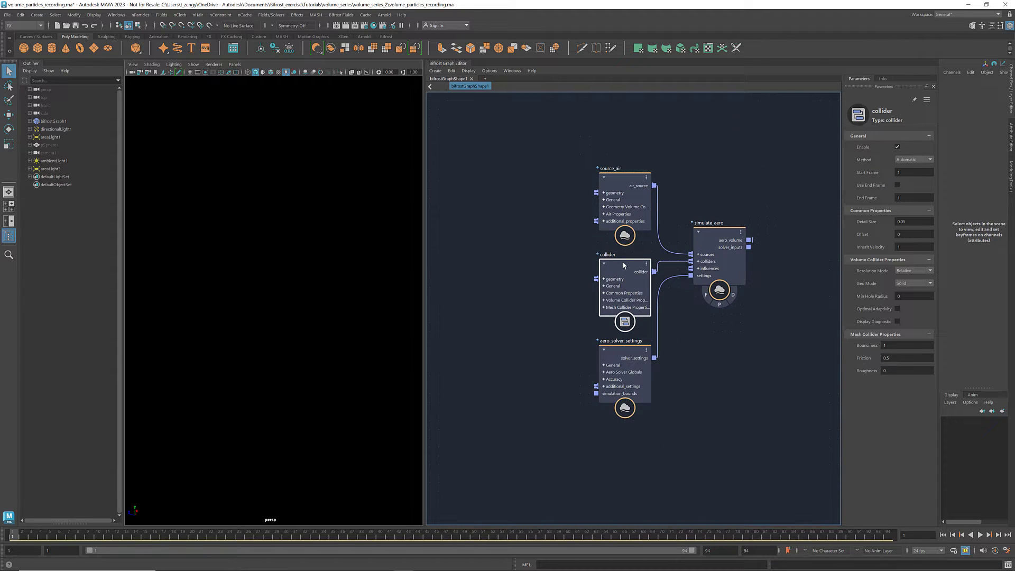
pyautogui.press('Delete')
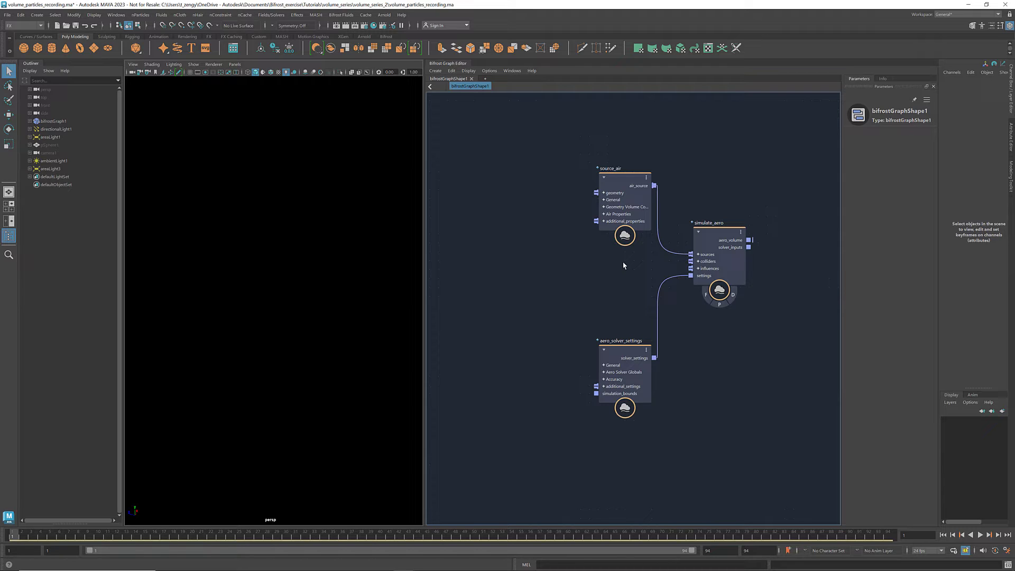
pyautogui.scroll(-2, 555, 324)
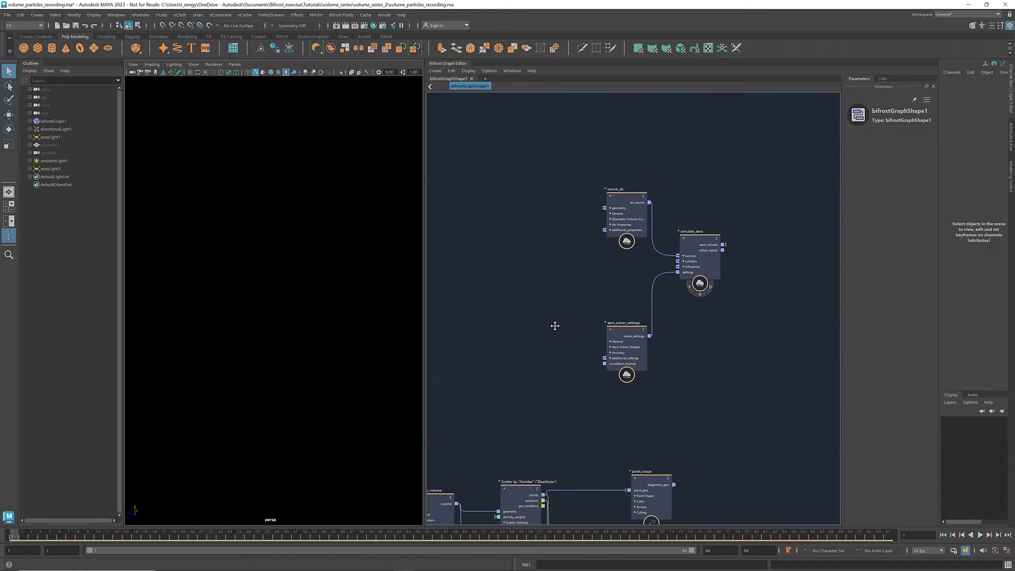
# Connect the pSphereShape1 mesh output to the geometry input of the source_air node.
pyautogui.moveTo(554, 324); pyautogui.dragTo(649, 268, button='middle')
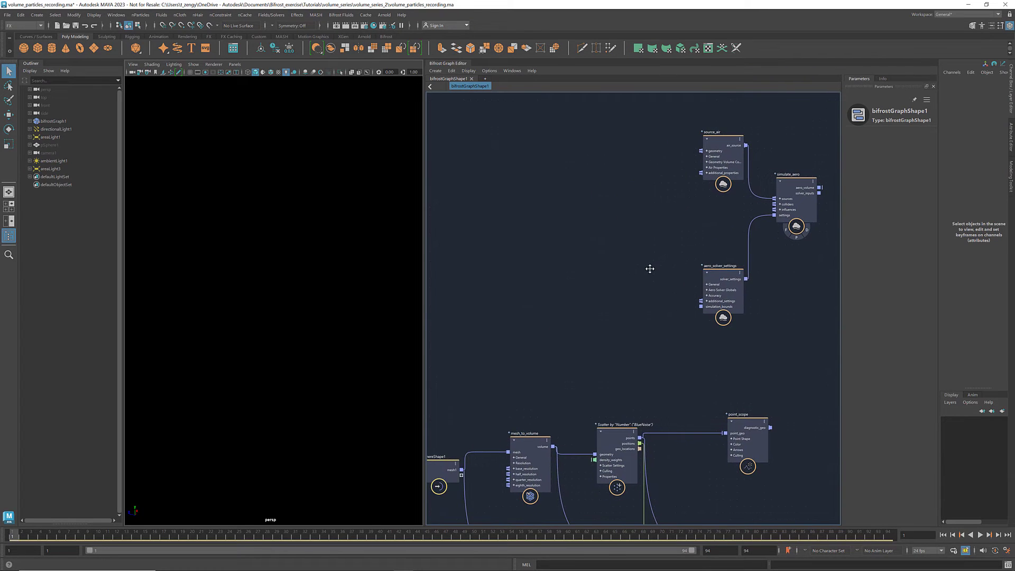
pyautogui.click(457, 466)
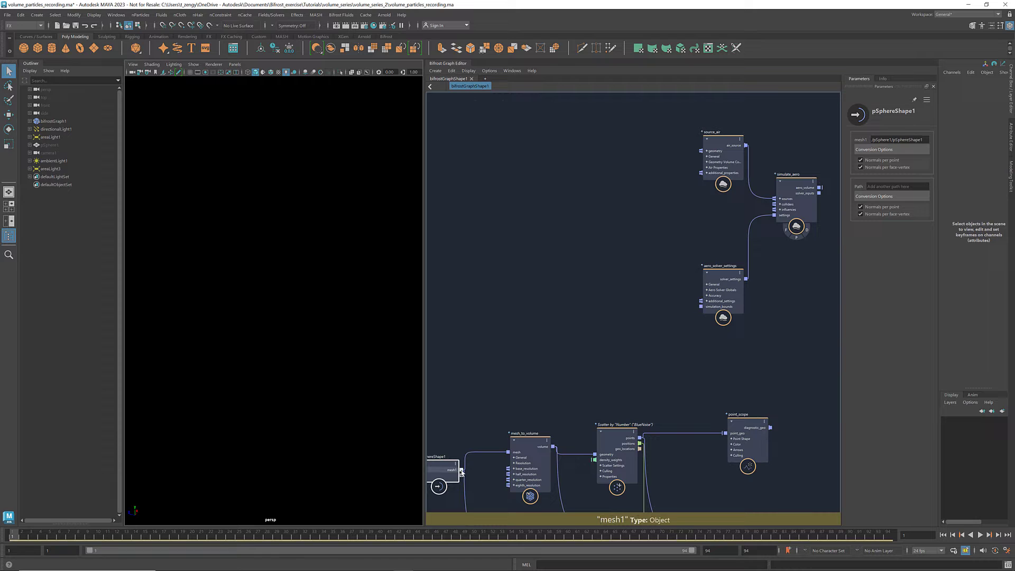
pyautogui.moveTo(460, 470); pyautogui.dragTo(702, 154)
pyautogui.moveTo(692, 235); pyautogui.dragTo(521, 281, button='middle')
pyautogui.scroll(1, 734, 256)
pyautogui.moveTo(733, 256); pyautogui.dragTo(711, 242, button='middle')
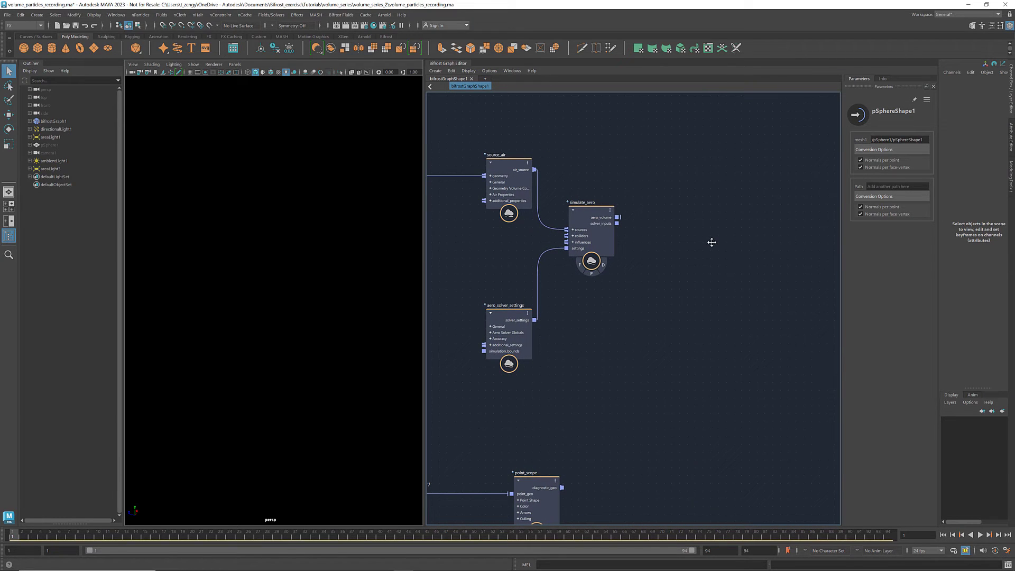
# Open the Hypershade and create an Arnold aiStandardVolume material.
pyautogui.click(374, 26)
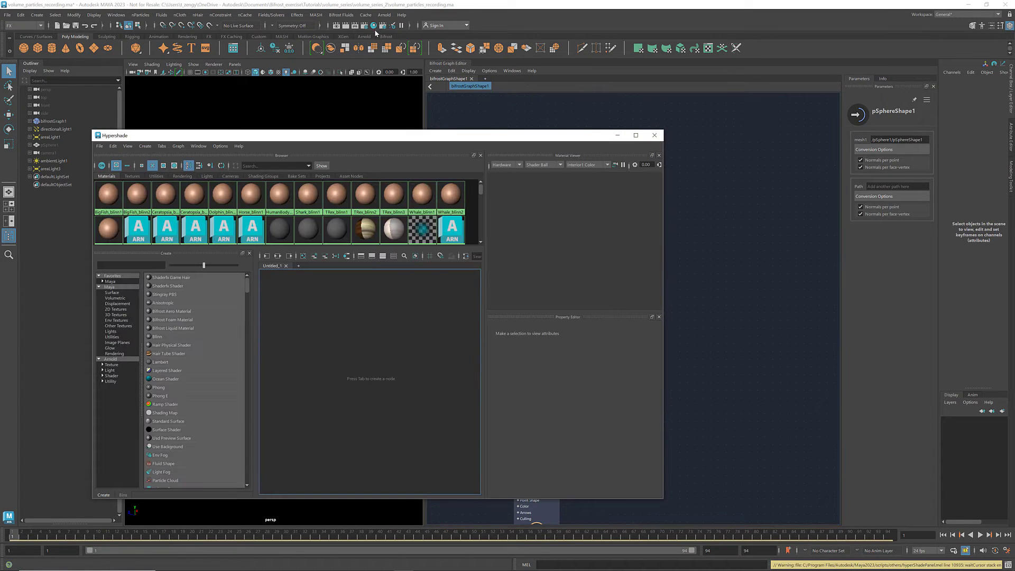
pyautogui.click(110, 359)
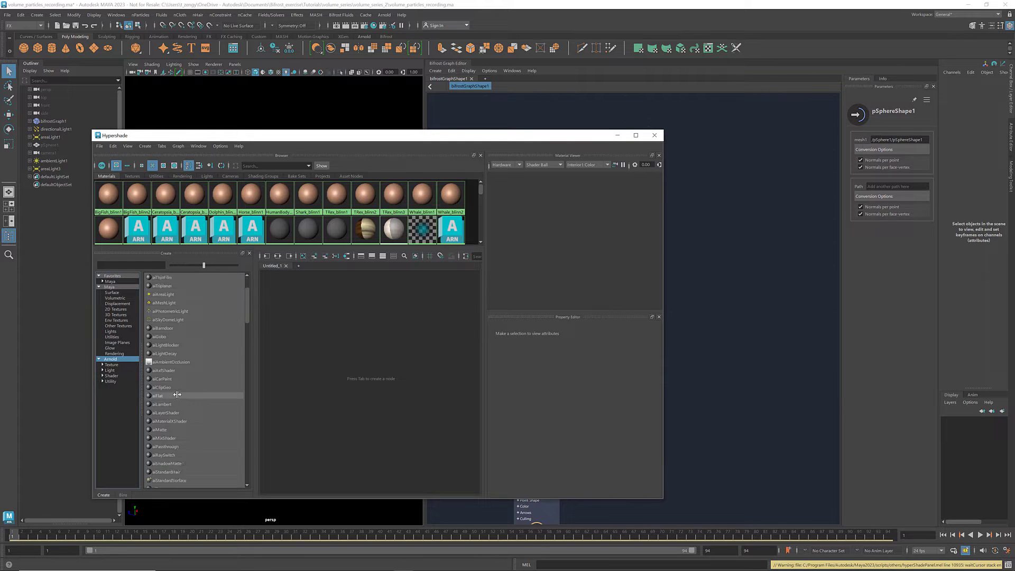
pyautogui.scroll(-8, 175, 395)
pyautogui.click(177, 395)
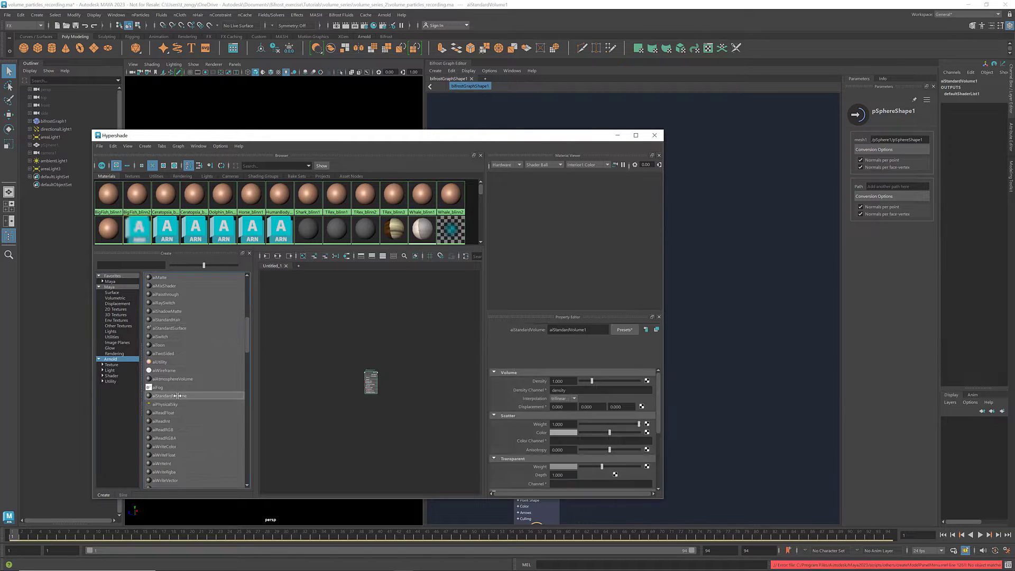
pyautogui.click(388, 331)
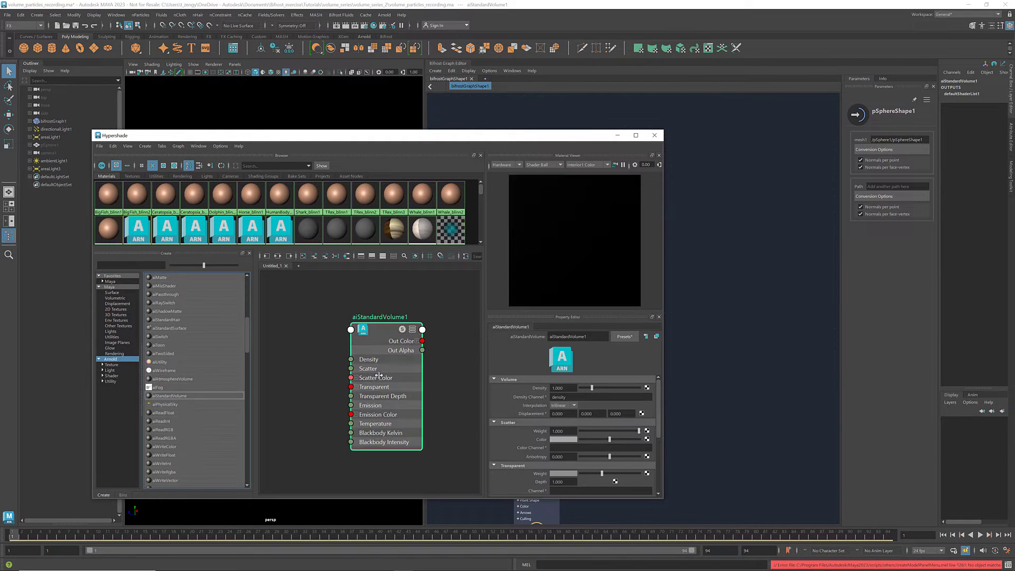
# Apply the default_bifrost_aero preset to the aiStandardVolume1 material.
pyautogui.click(624, 336)
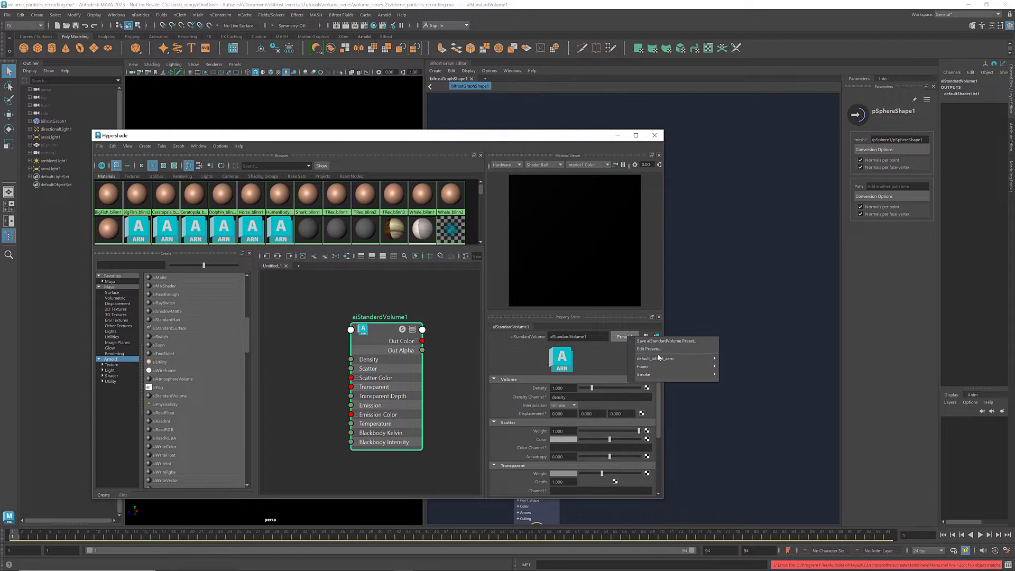
pyautogui.moveTo(673, 361)
pyautogui.click(735, 358)
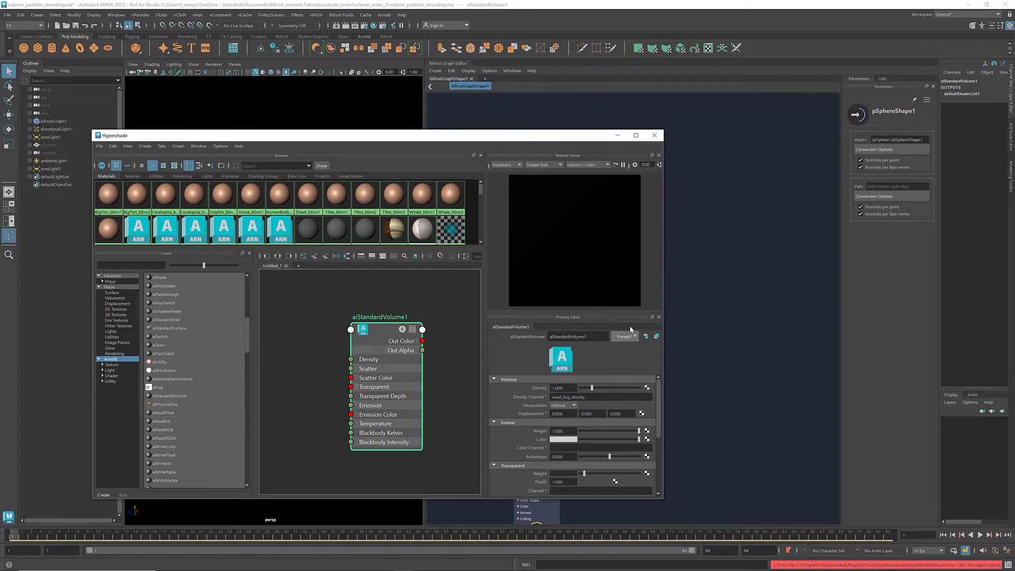
# Bring the aiStandardVolume1 material into the Bifrost graph, close the Hypershade, and place the material node below simulate_aero.
pyautogui.moveTo(708, 317); pyautogui.dragTo(708, 318, button='middle')
pyautogui.click(654, 135)
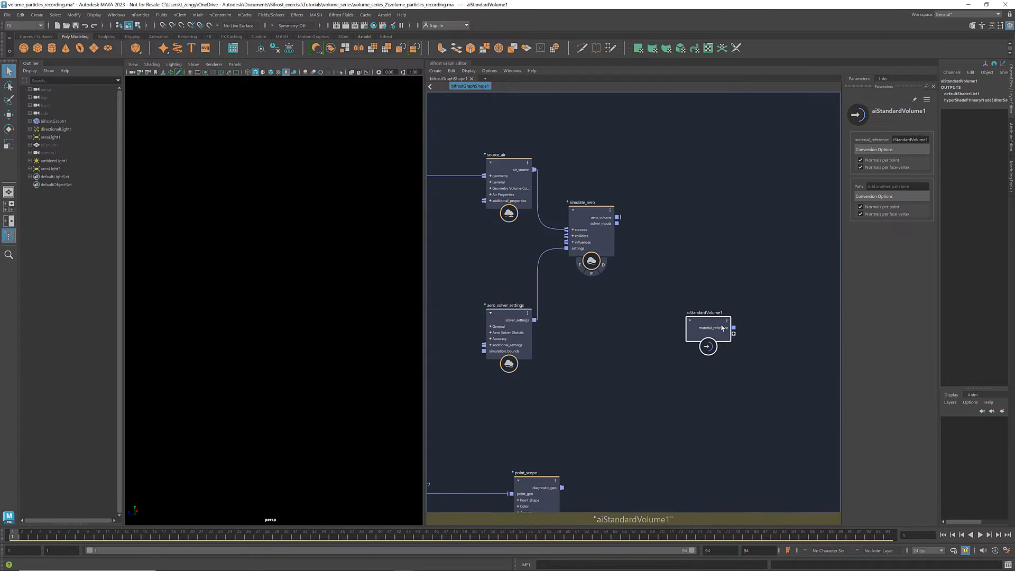
pyautogui.moveTo(711, 320); pyautogui.dragTo(602, 315)
# Add an assign_material node, feeding simulate_aero's aero_volume into its geometry and the aiStandardVolume1 material reference into volume_material.
pyautogui.click(637, 300)
pyautogui.press('Tab')
pyautogui.write('ass')
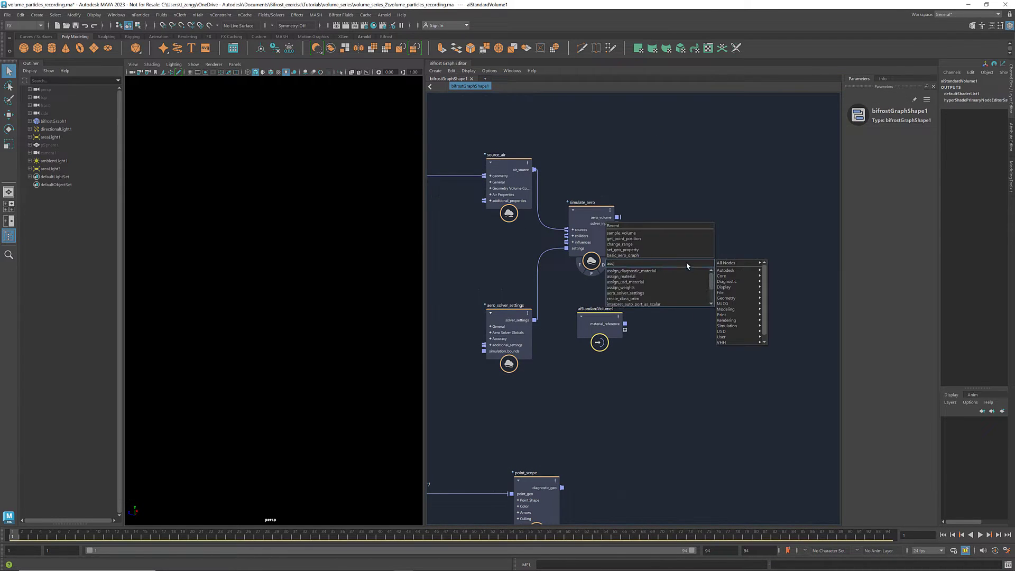
pyautogui.write('ign')
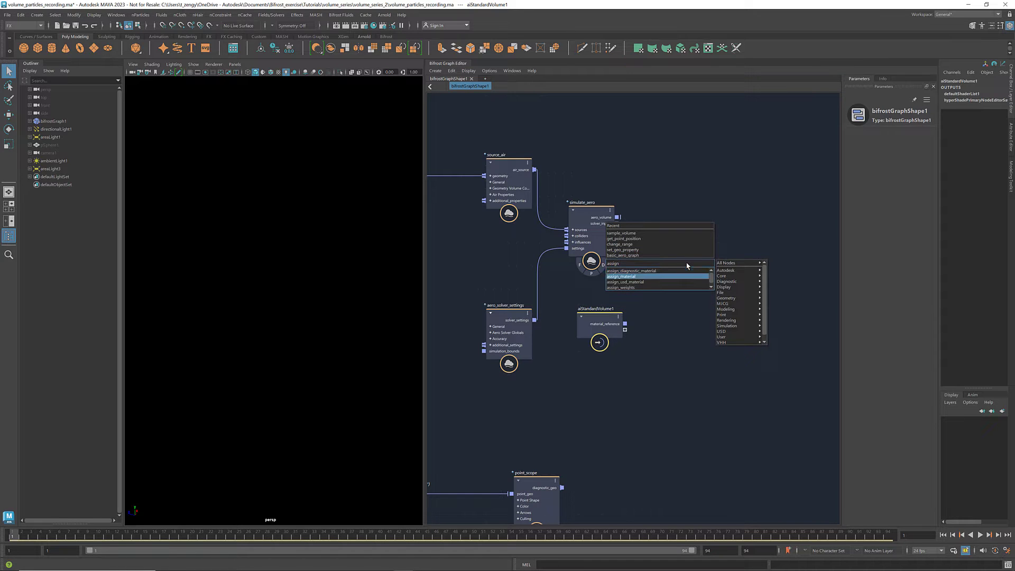
pyautogui.press('Return')
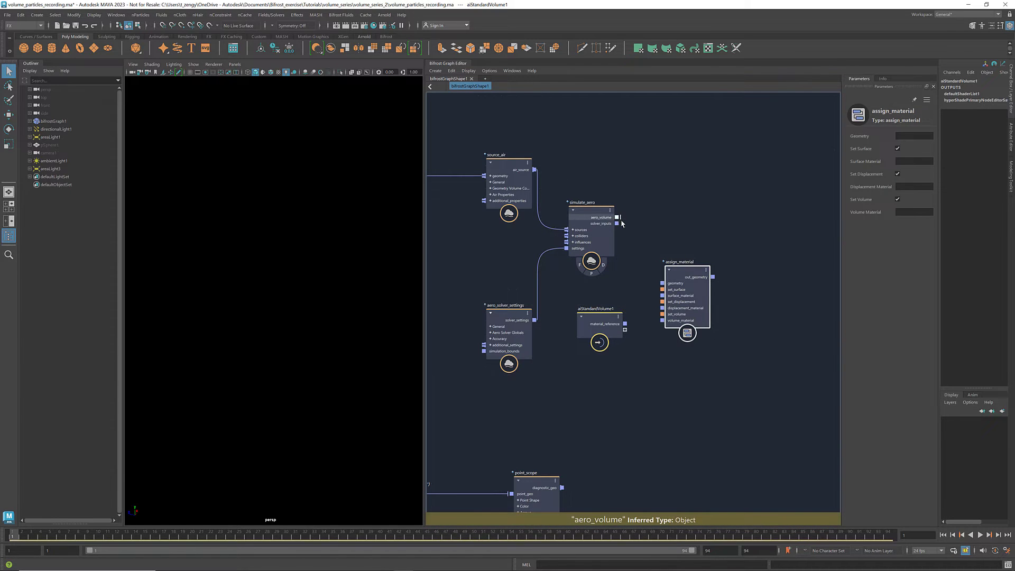
pyautogui.moveTo(617, 217); pyautogui.dragTo(663, 283)
pyautogui.moveTo(625, 324); pyautogui.dragTo(594, 342)
# Add a terminal node and connect assign_material's out_geometry output to the terminal's proxy input.
pyautogui.moveTo(752, 305); pyautogui.dragTo(724, 300, button='middle')
pyautogui.click(725, 299)
pyautogui.press('Tab')
pyautogui.write('ter')
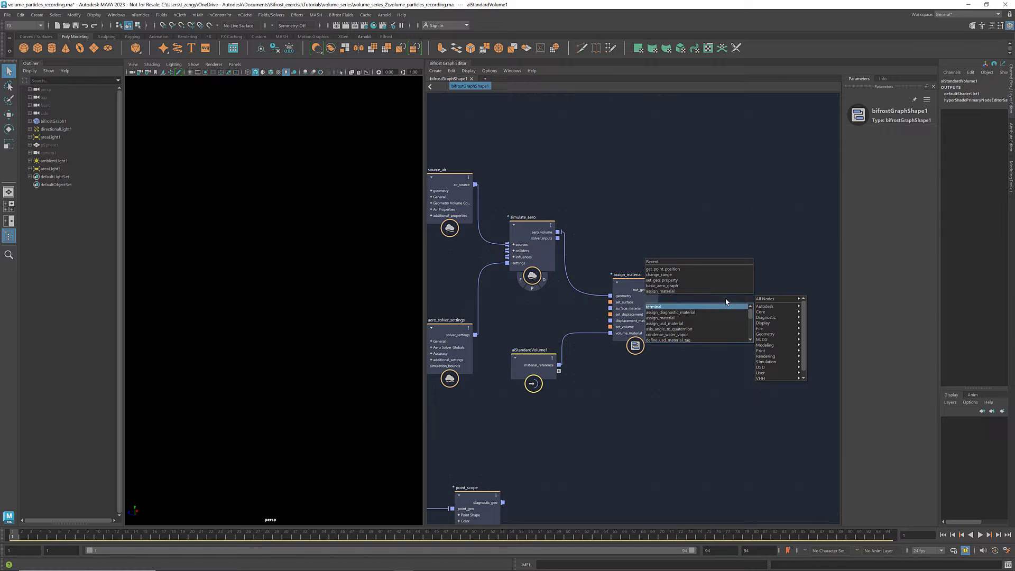
pyautogui.press('Return')
pyautogui.moveTo(661, 292); pyautogui.dragTo(716, 316)
# Play the aero simulation in the viewport, stop it, and return to the first frame.
pyautogui.click(506, 431)
pyautogui.keyDown('alt'); pyautogui.moveTo(319, 366); pyautogui.dragTo(320, 449); pyautogui.keyUp('alt')
pyautogui.click(980, 534)
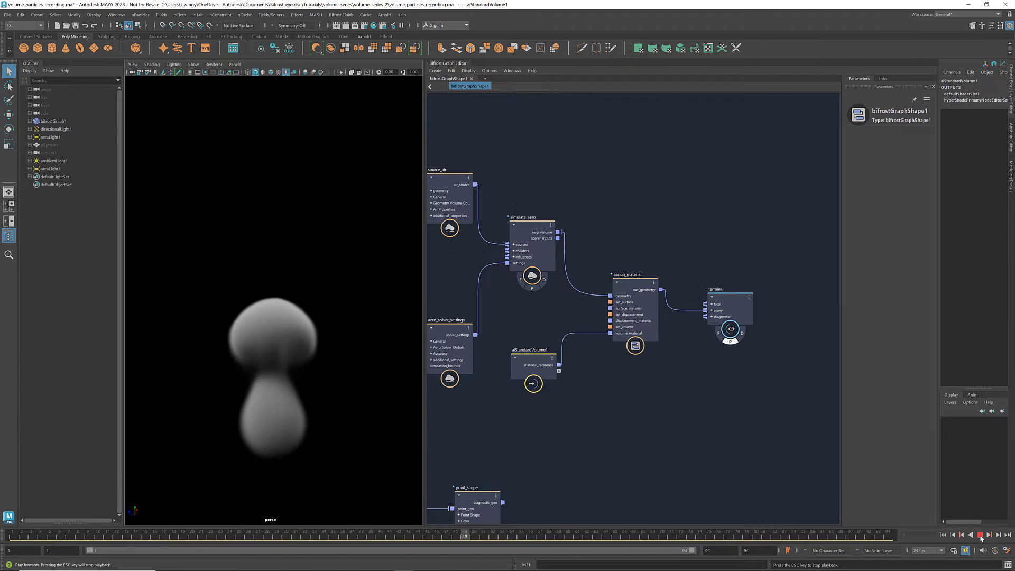
pyautogui.click(980, 536)
pyautogui.click(943, 536)
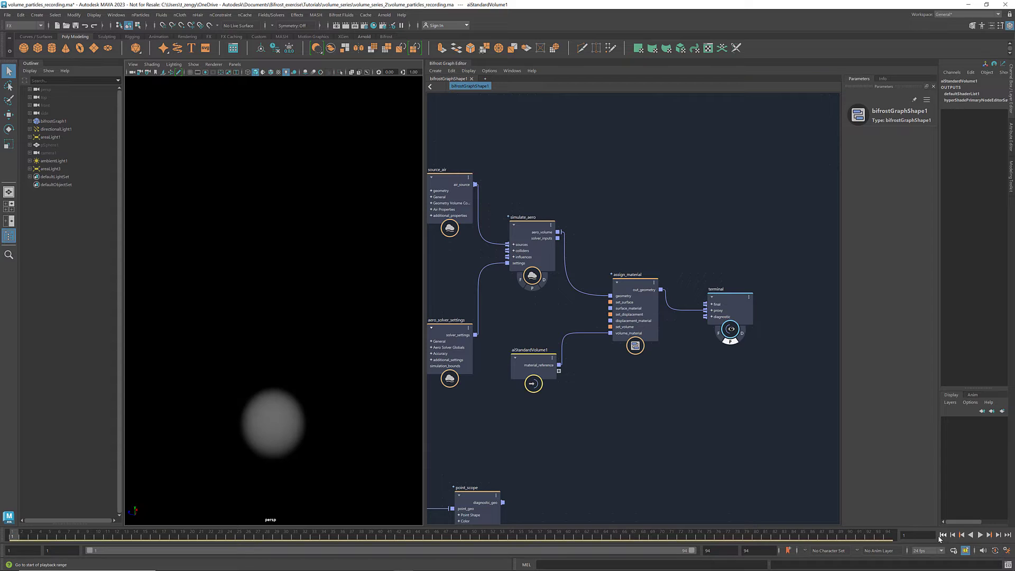
# Set the source_air node to Absolute resolution mode, geo and fluid detail size 0.08, and initial speed 50.
pyautogui.keyDown('alt'); pyautogui.moveTo(639, 403); pyautogui.dragTo(740, 470, button='middle'); pyautogui.keyUp('alt')
pyautogui.click(551, 246)
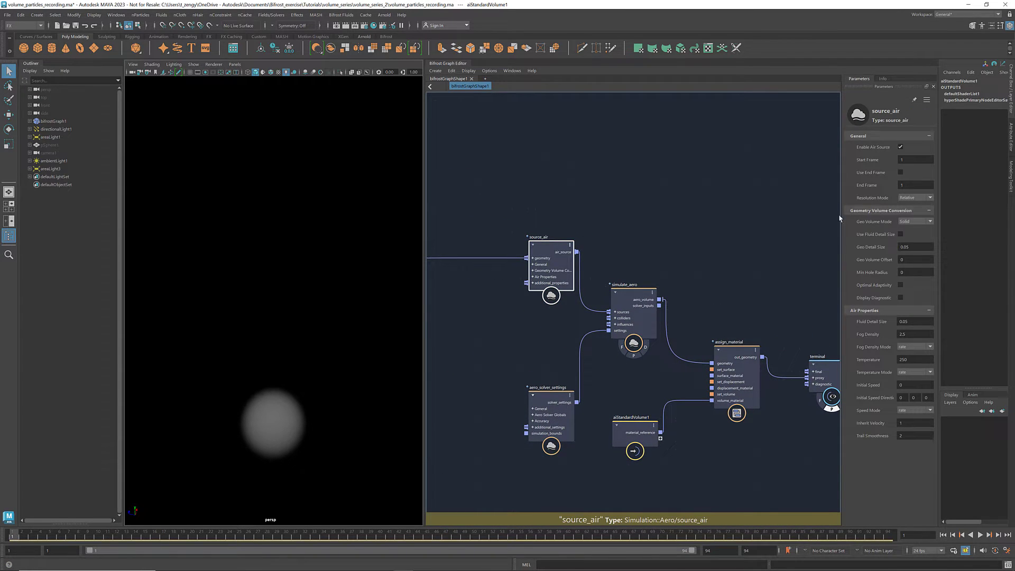
pyautogui.click(928, 198)
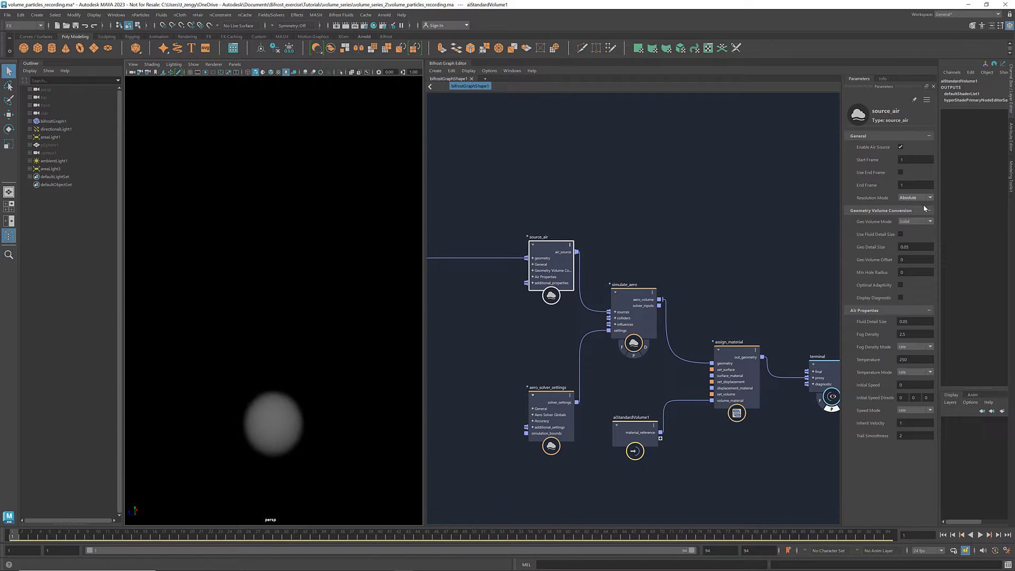
pyautogui.click(912, 246)
pyautogui.click(909, 322)
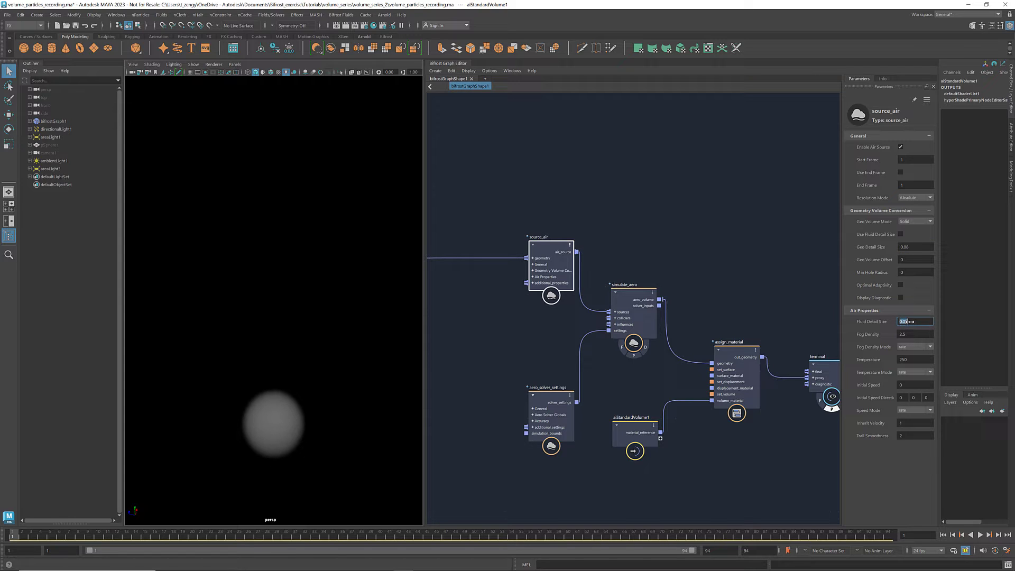
pyautogui.write('0.08')
pyautogui.click(916, 360)
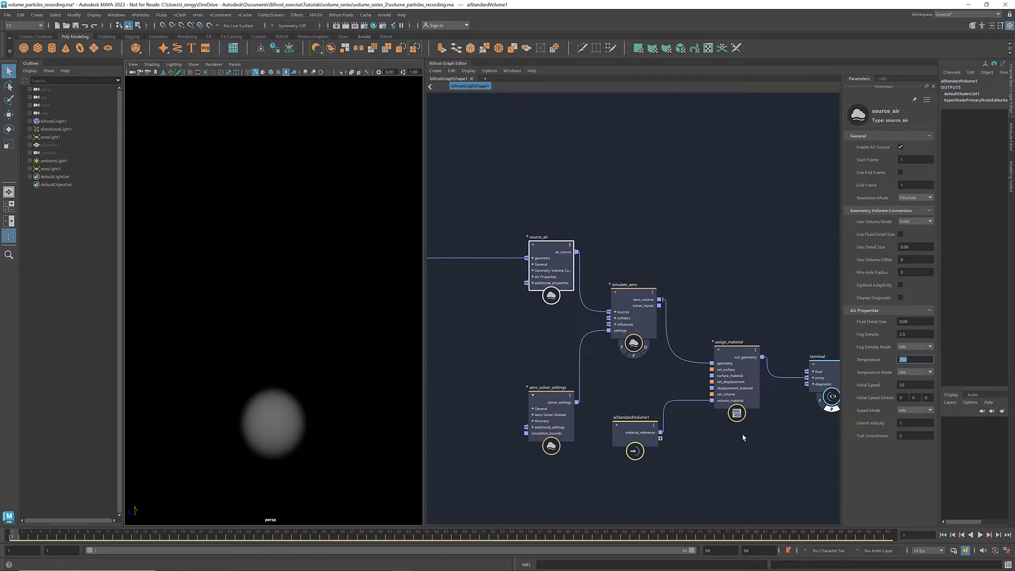
# Add a vary_source_property node in front of the source_air node.
pyautogui.scroll(-2, 725, 416)
pyautogui.moveTo(540, 359); pyautogui.dragTo(655, 366, button='middle')
pyautogui.scroll(1, 576, 336)
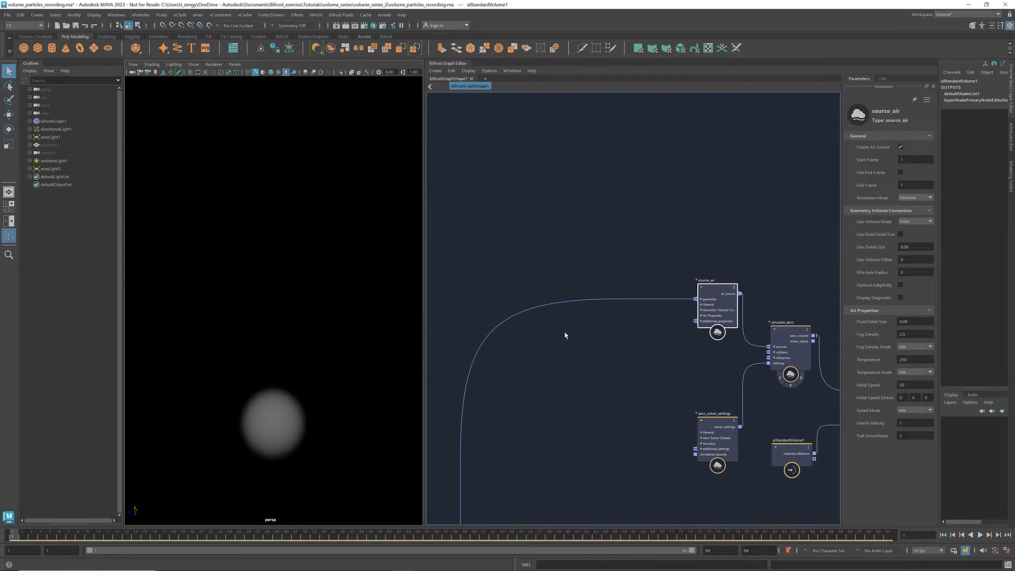
pyautogui.click(564, 335)
pyautogui.press('Tab')
pyautogui.write('vary')
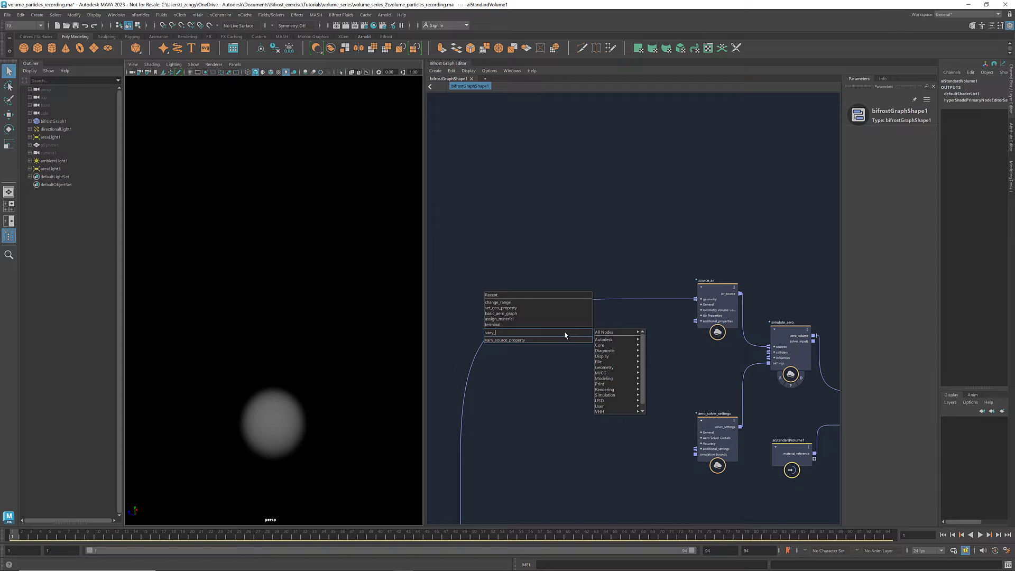
pyautogui.press('Down')
pyautogui.press('Return')
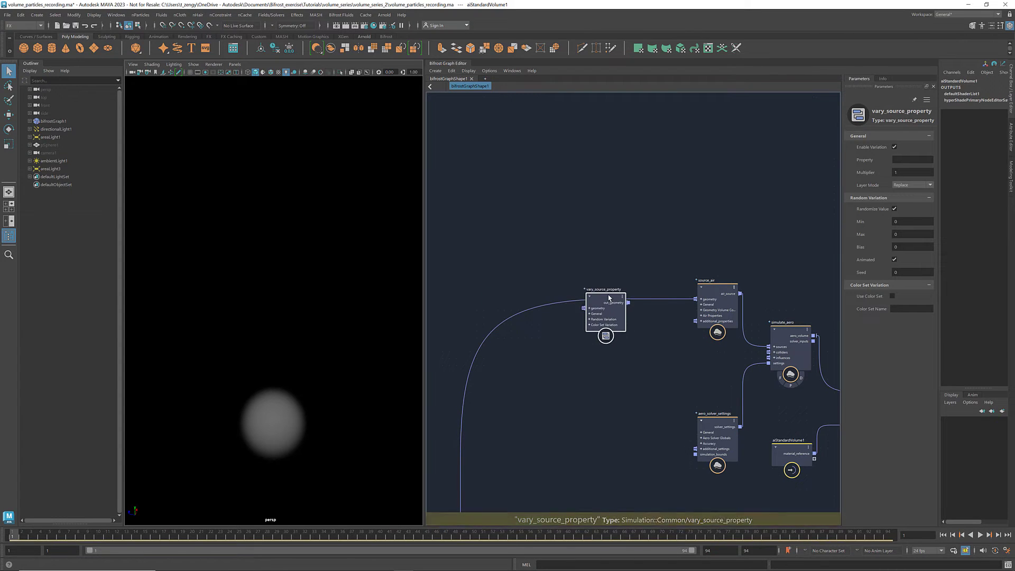
# Wire vary_source_property between the pSphereShape1 mesh output and the geometry input of source_air.
pyautogui.scroll(-3, 651, 313)
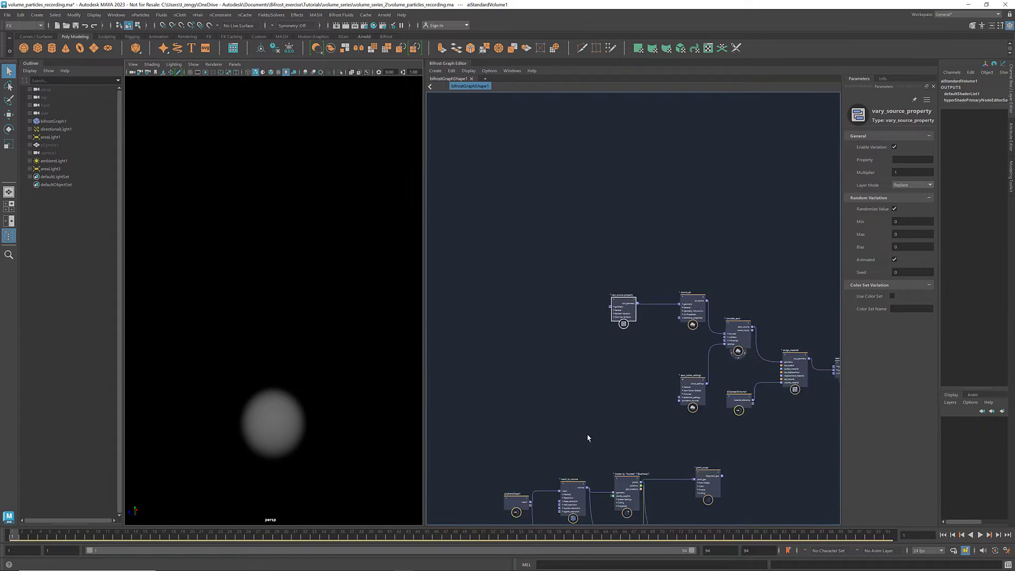
pyautogui.moveTo(530, 502); pyautogui.dragTo(611, 307)
pyautogui.scroll(4, 659, 321)
pyautogui.scroll(3, 642, 335)
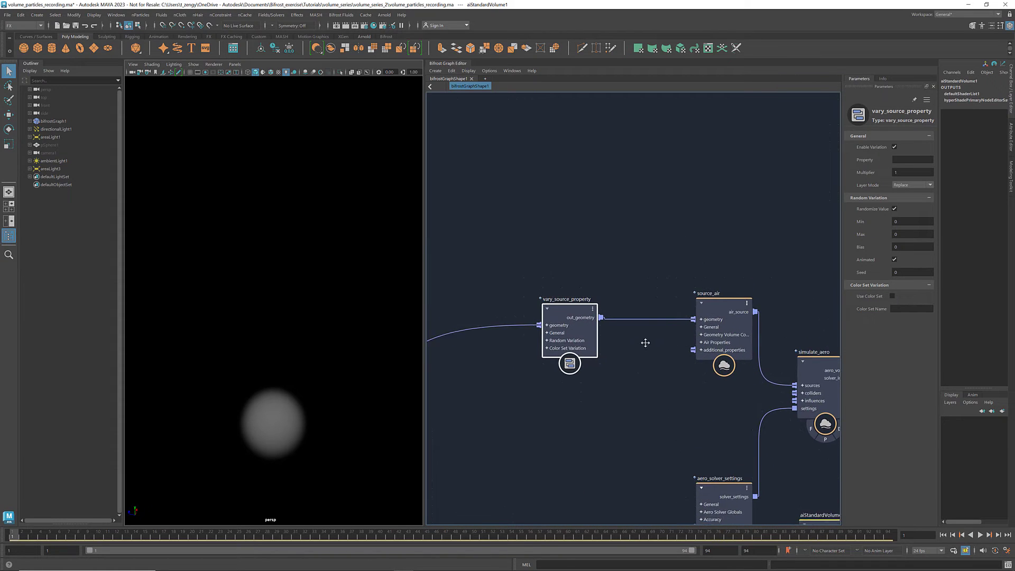
# Set the vary_source_property node's property to fog_density and its random variation minimum to 0.01.
pyautogui.click(897, 158)
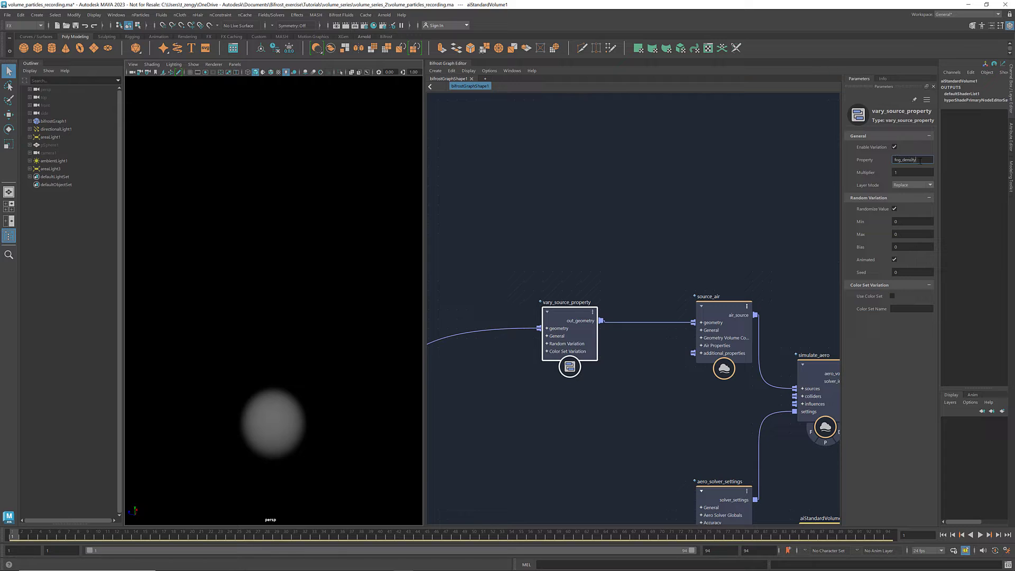
pyautogui.click(904, 222)
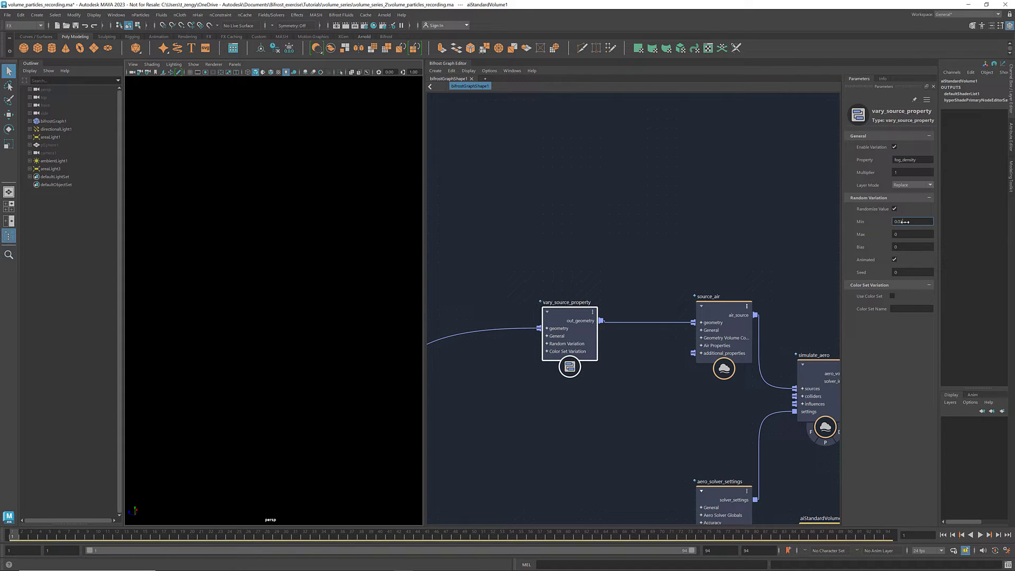
pyautogui.write('0.01')
pyautogui.press('Tab')
pyautogui.click(905, 222)
# Rename the vary_source_property node as vary_fog_density.
pyautogui.click(670, 298)
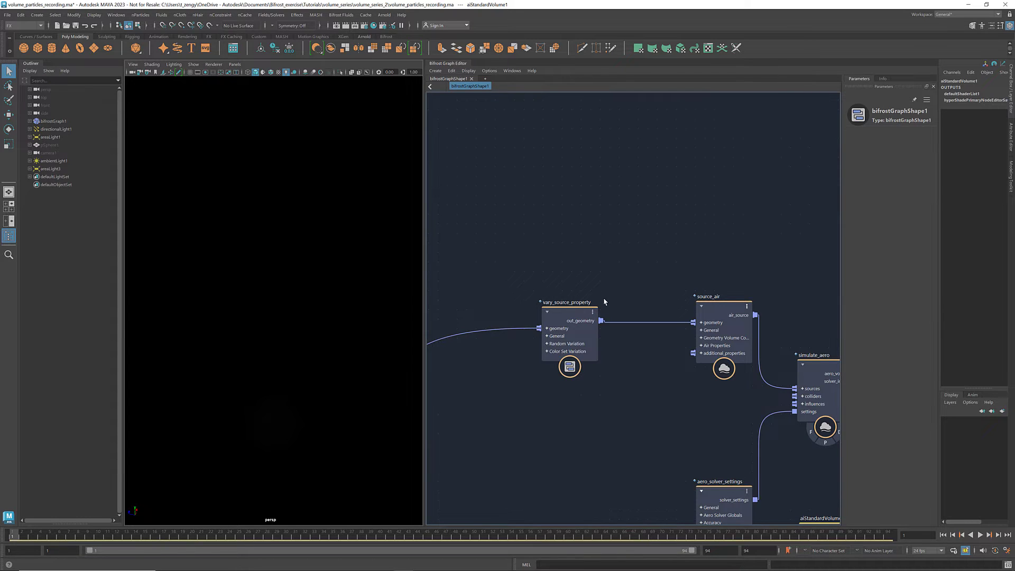
pyautogui.rightClick(581, 303)
pyautogui.click(589, 301)
pyautogui.moveTo(589, 301); pyautogui.dragTo(556, 302)
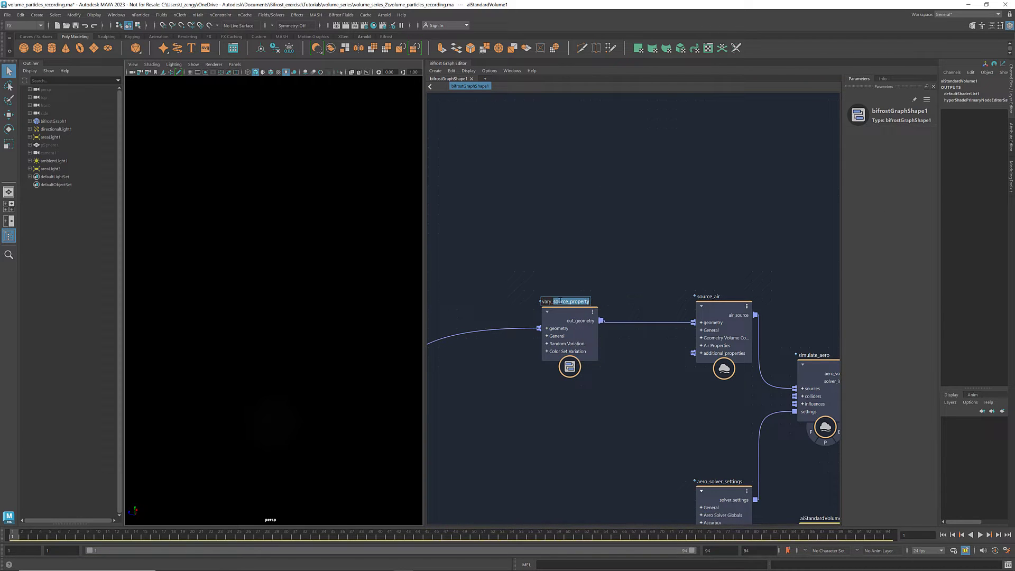
pyautogui.write('forc')
pyautogui.click(615, 288)
# Add a vorticity_influence node connected to simulate_aero's influences input and play the simulation.
pyautogui.scroll(-1, 632, 365)
pyautogui.keyDown('alt'); pyautogui.moveTo(652, 403); pyautogui.dragTo(625, 364, button='middle'); pyautogui.keyUp('alt')
pyautogui.scroll(1, 634, 373)
pyautogui.press('Tab')
pyautogui.write('vorticity')
pyautogui.press('Return')
pyautogui.moveTo(595, 390); pyautogui.dragTo(765, 361)
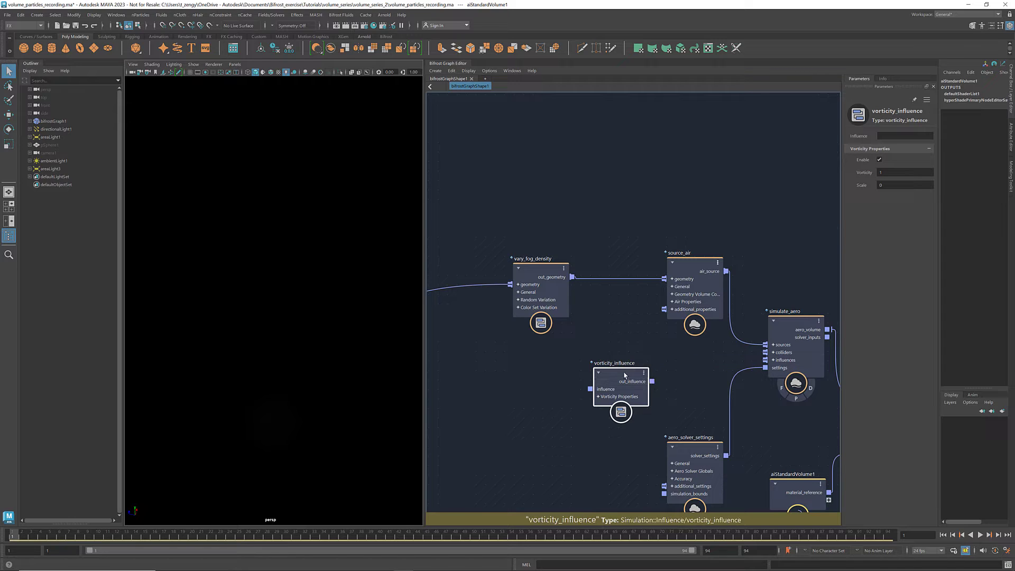
pyautogui.moveTo(621, 383); pyautogui.dragTo(663, 381)
pyautogui.click(979, 534)
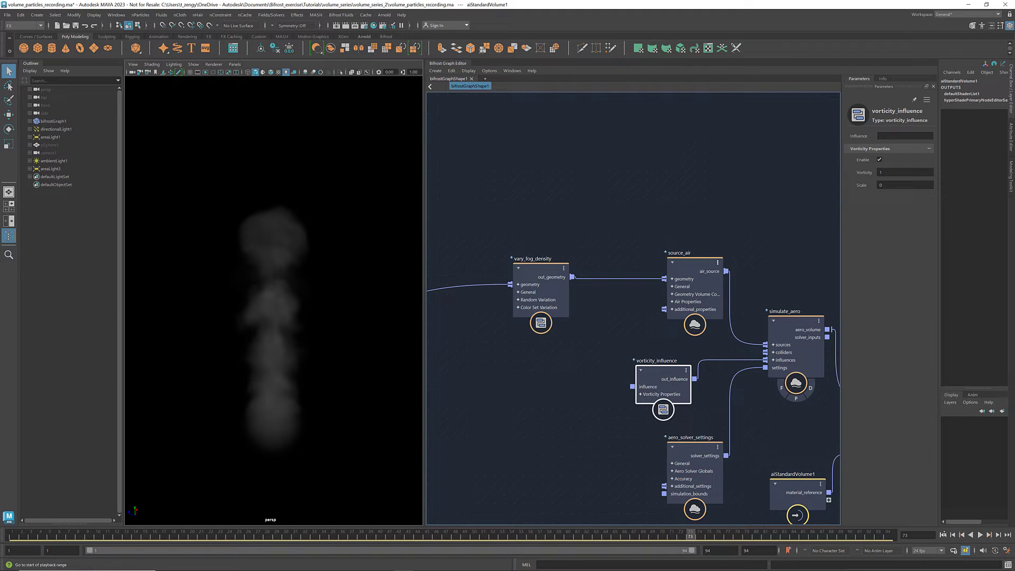
# Add a drag_influence node and connect its output to the influence input of vorticity_influence.
pyautogui.click(553, 391)
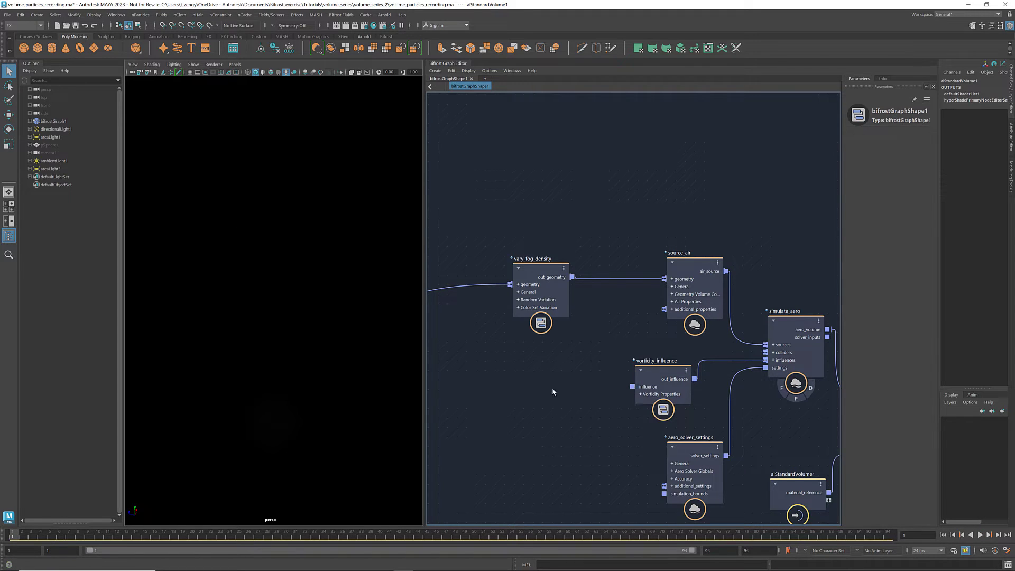
pyautogui.press('Tab')
pyautogui.write('drag')
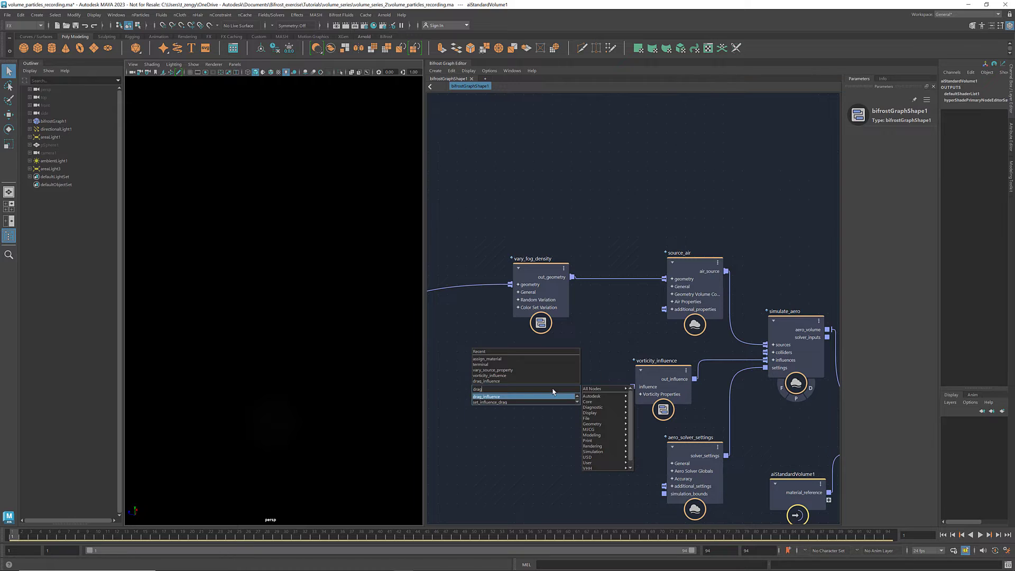
pyautogui.press('Return')
pyautogui.moveTo(554, 402)
pyautogui.mouseDown()
pyautogui.moveTo(546, 383)
pyautogui.moveTo(632, 386)
pyautogui.moveTo(552, 404)
pyautogui.mouseUp()
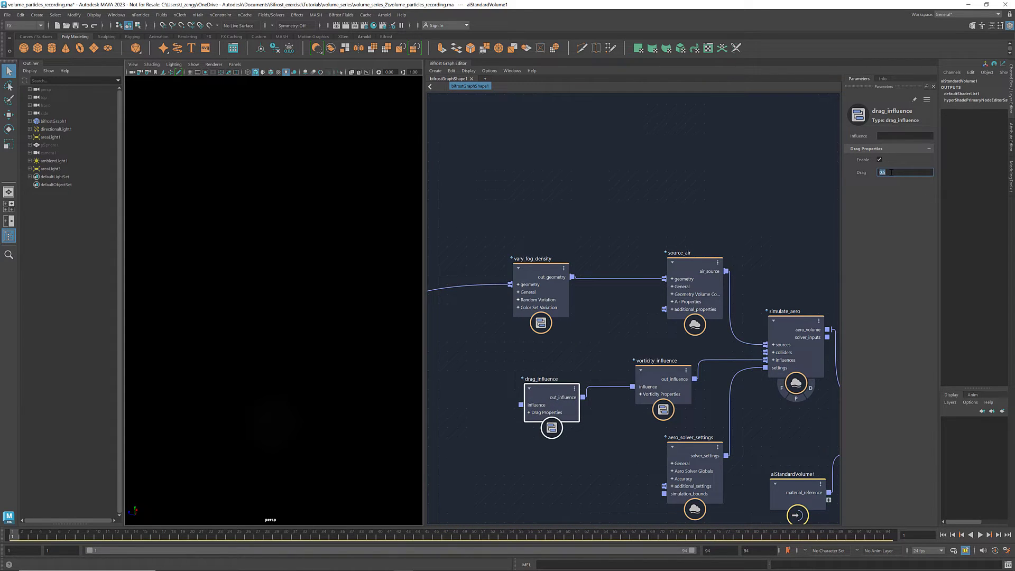
# Add a modulate_influence node for voxel_fog_density with a maximum of 0.08 and connect it to drag_influence's influence input.
pyautogui.keyDown('alt'); pyautogui.moveTo(543, 465); pyautogui.dragTo(630, 451, button='middle'); pyautogui.keyUp('alt')
pyautogui.click(529, 407)
pyautogui.press('Tab')
pyautogui.write('modulate')
pyautogui.press('Return')
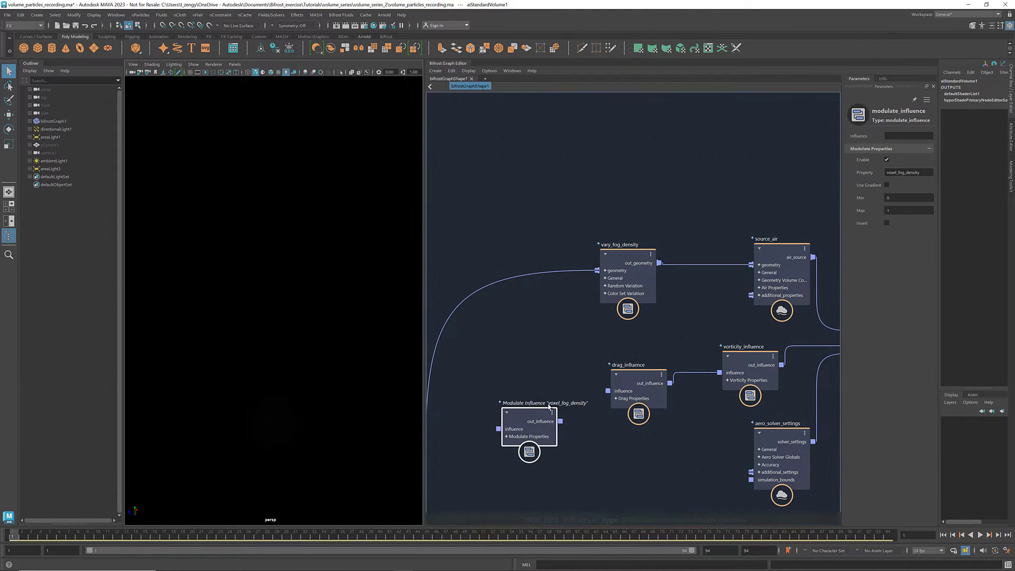
pyautogui.moveTo(543, 411); pyautogui.dragTo(539, 380)
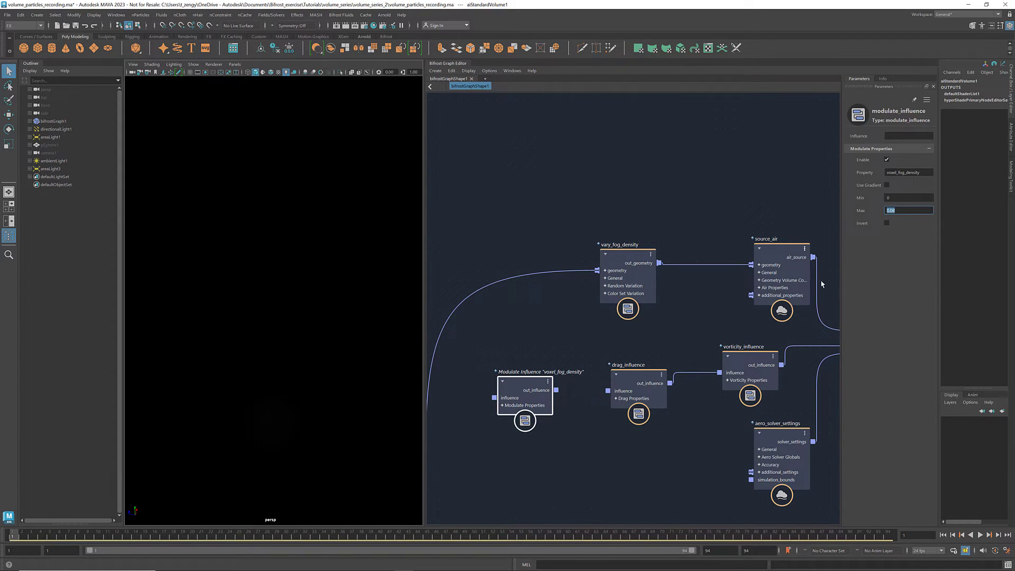
pyautogui.moveTo(560, 390); pyautogui.dragTo(607, 391)
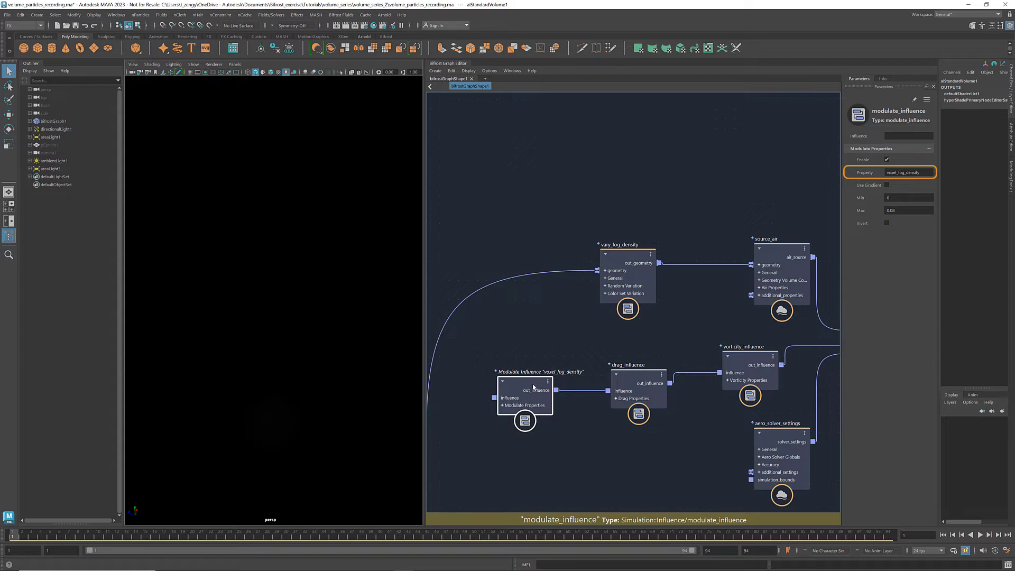
pyautogui.moveTo(532, 388); pyautogui.dragTo(533, 399)
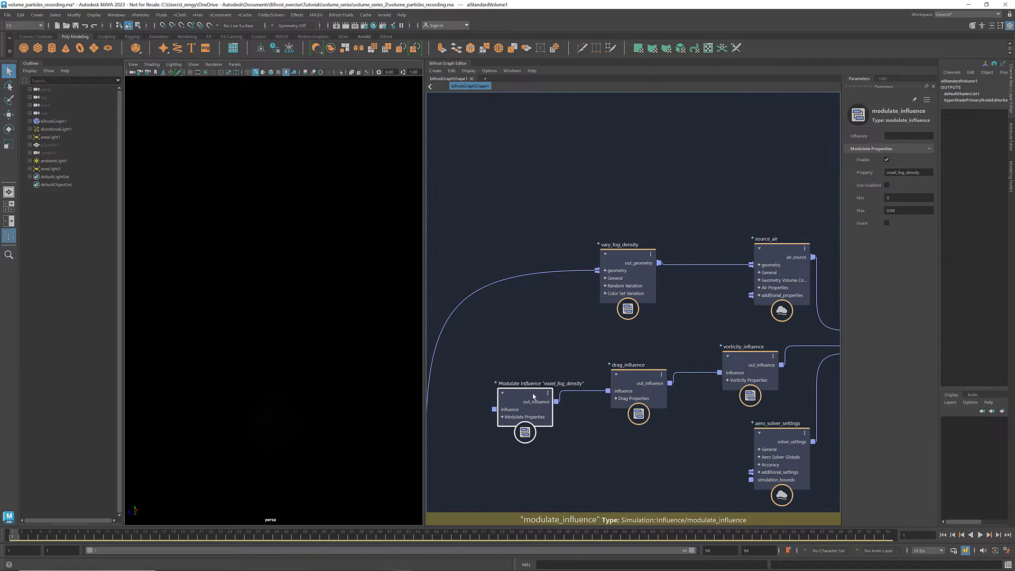
# Move aero_solver_settings down and add a dissipation_influence node between it and vorticity_influence.
pyautogui.keyDown('alt'); pyautogui.moveTo(673, 455); pyautogui.dragTo(613, 365, button='middle'); pyautogui.keyUp('alt')
pyautogui.moveTo(716, 343); pyautogui.dragTo(716, 417)
pyautogui.click(702, 353)
pyautogui.press('Tab')
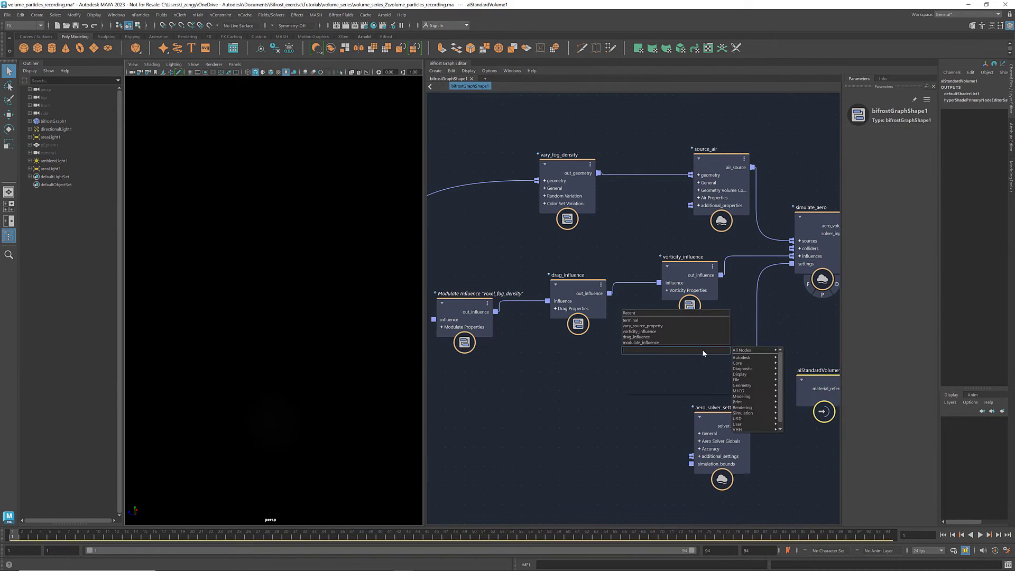
pyautogui.write('dissipa')
pyautogui.press('Return')
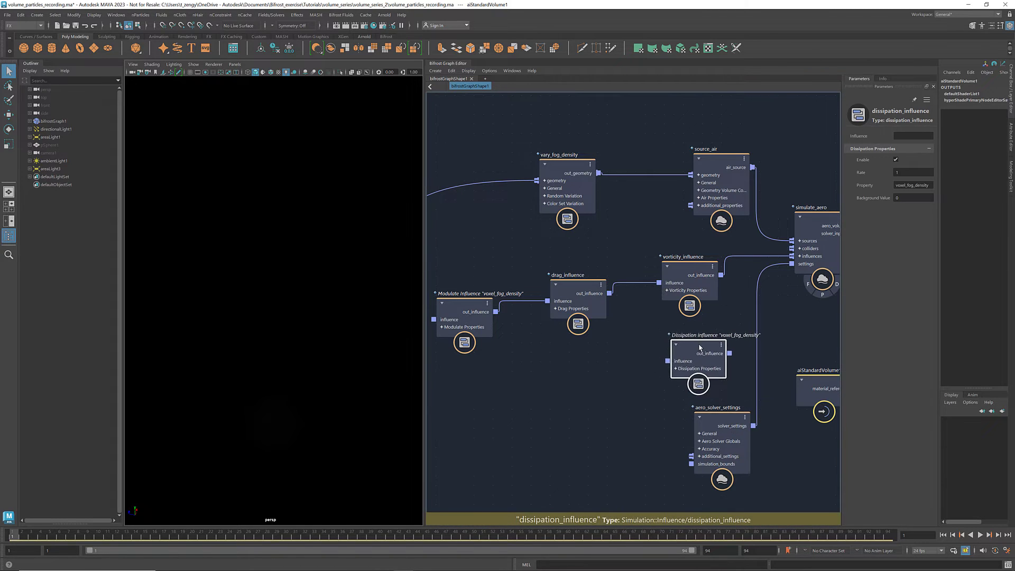
# Set the dissipation_influence rate to 0.1 and connect its output to simulate_aero's influences input.
pyautogui.click(903, 171)
pyautogui.write('0.1')
pyautogui.press('Return')
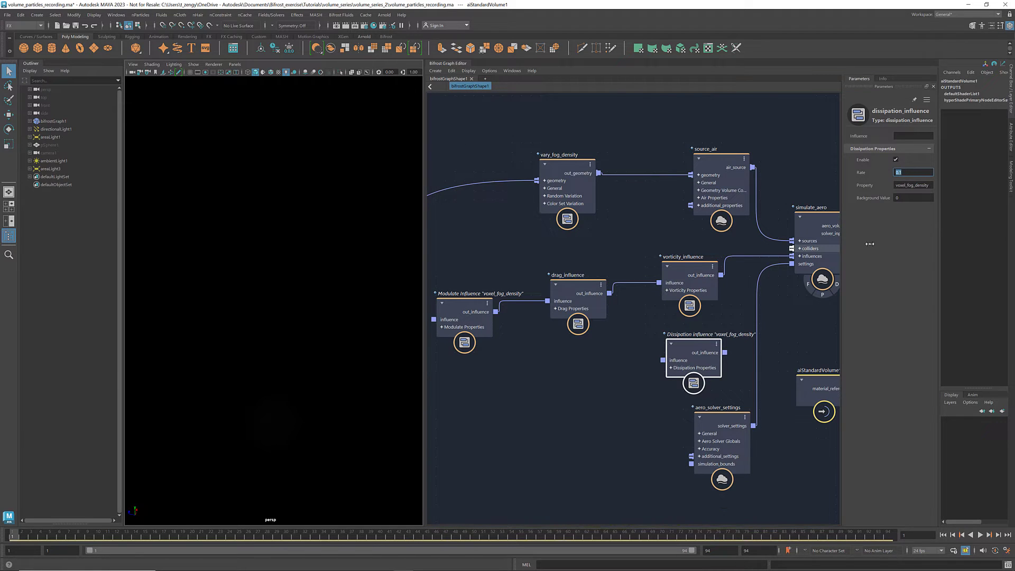
pyautogui.moveTo(724, 353); pyautogui.dragTo(791, 255)
pyautogui.click(779, 345)
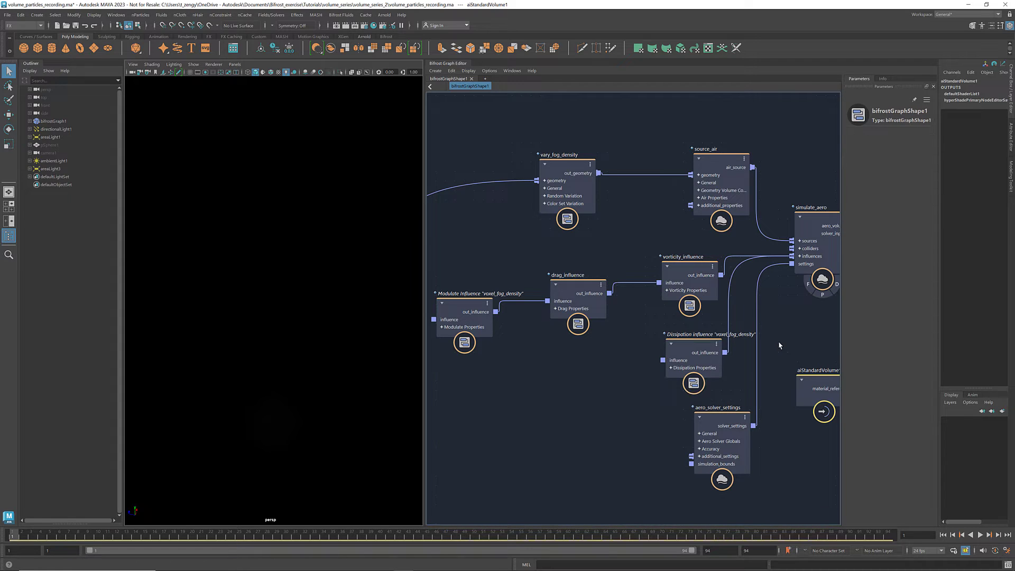
# Play the simulation from a different viewport camera view and return to the first frame.
pyautogui.click(133, 64)
pyautogui.moveTo(191, 205)
pyautogui.click(254, 236)
pyautogui.click(979, 534)
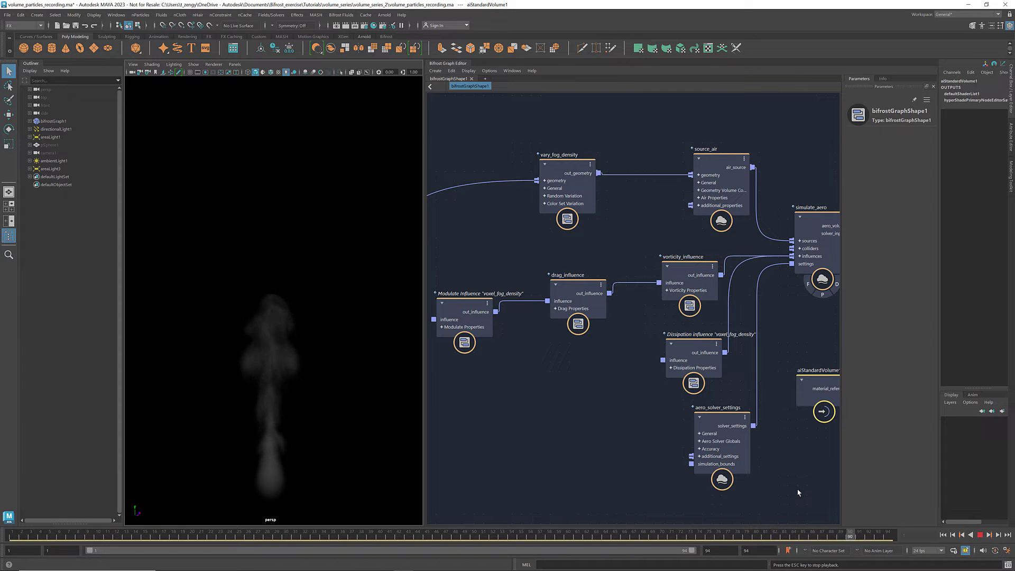
pyautogui.click(943, 534)
pyautogui.scroll(-3, 630, 418)
pyautogui.keyDown('alt'); pyautogui.moveTo(813, 464); pyautogui.dragTo(627, 333, button='middle'); pyautogui.keyUp('alt')
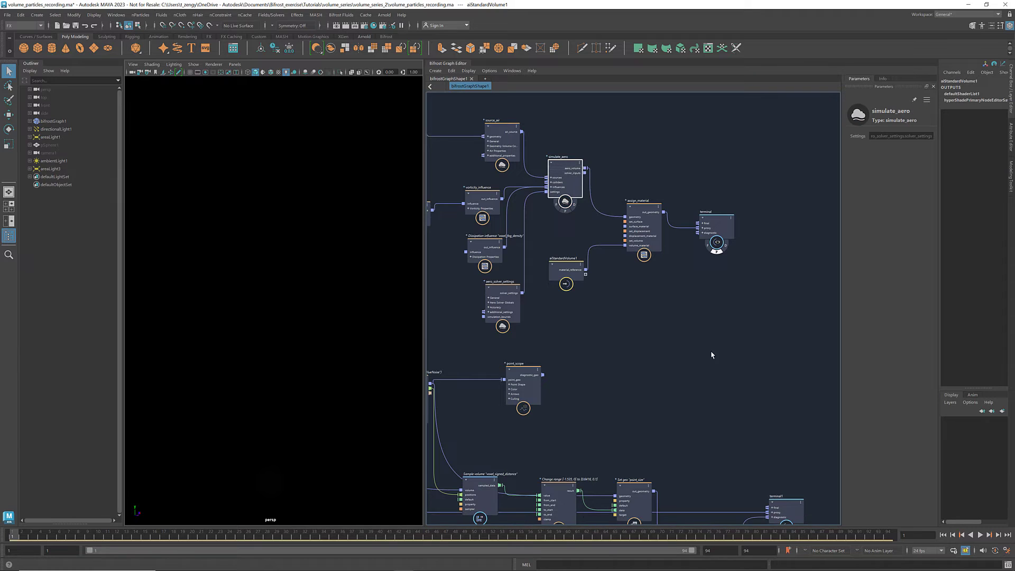
pyautogui.moveTo(713, 351); pyautogui.dragTo(662, 320, button='middle')
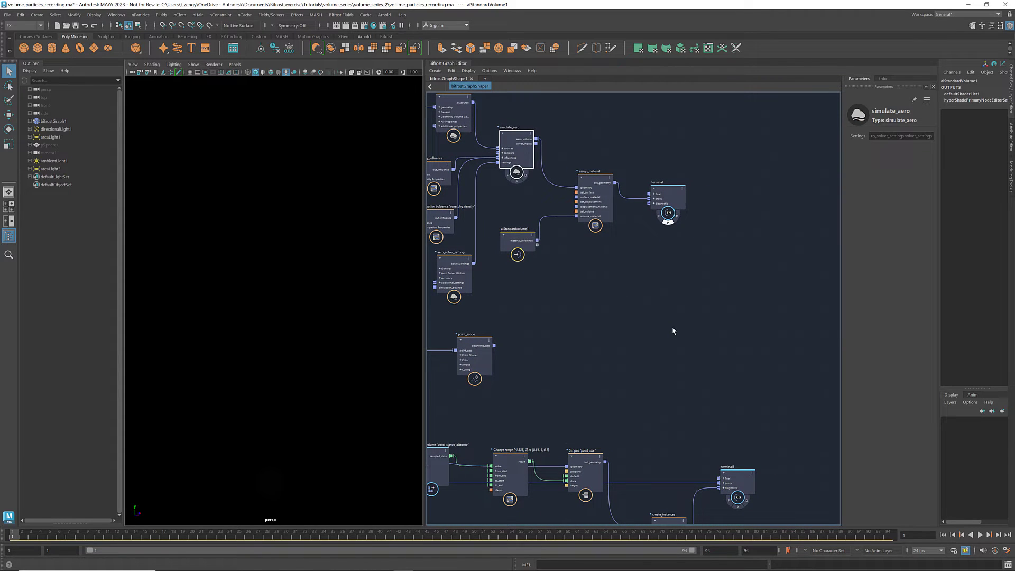
# Add a basic_particles_graph compound in the empty area below the aero terminal and explode it into its individual particle nodes.
pyautogui.scroll(3, 673, 330)
pyautogui.click(673, 331)
pyautogui.press('Tab')
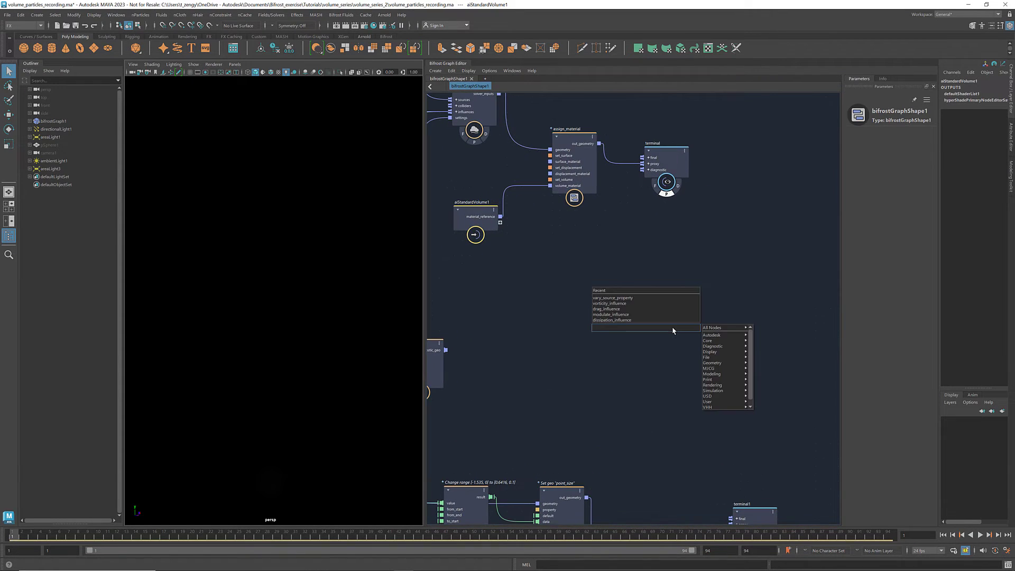
pyautogui.write('basic_par')
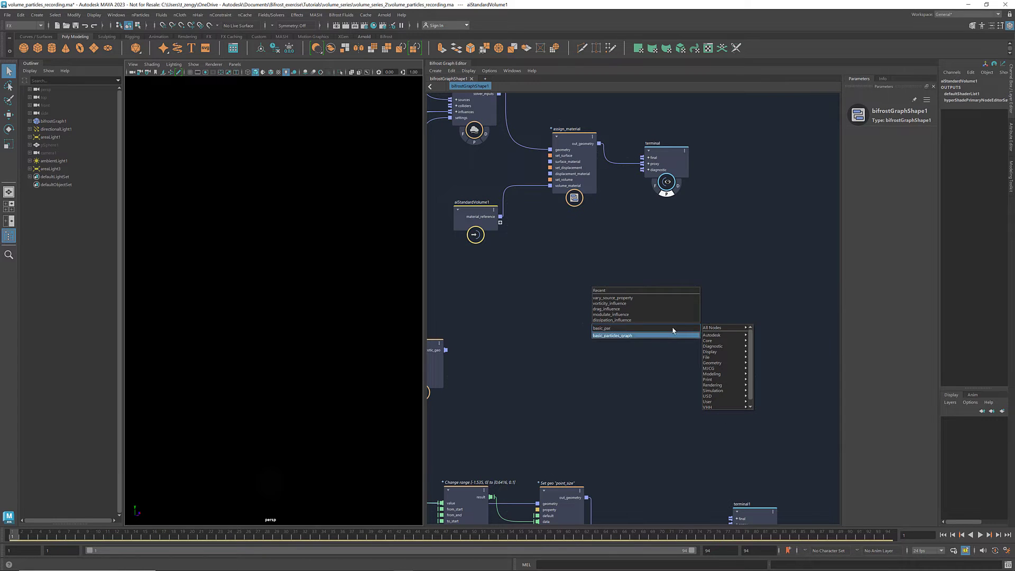
pyautogui.press('Return')
pyautogui.rightClick(710, 342)
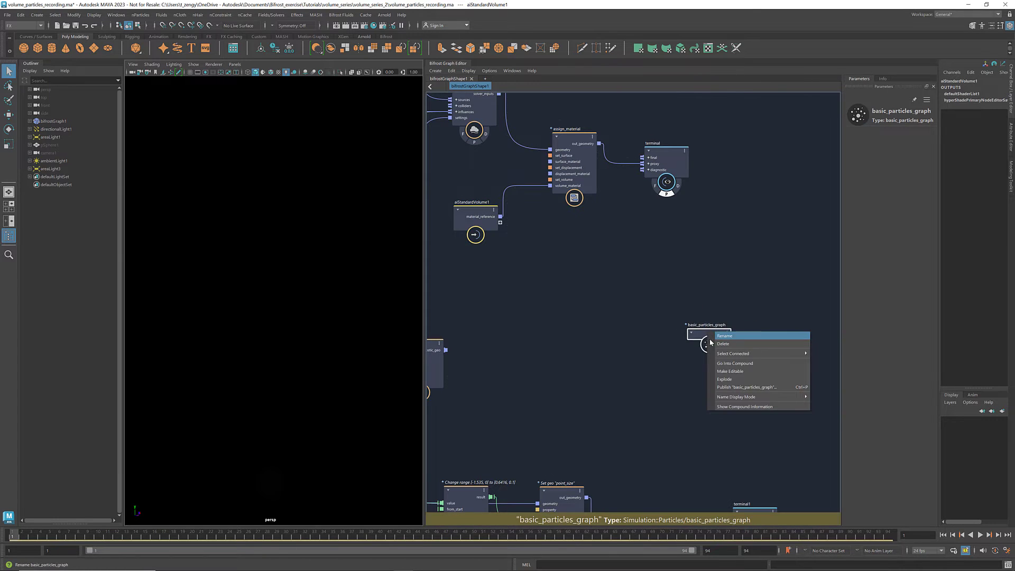
pyautogui.click(737, 378)
pyautogui.moveTo(781, 238); pyautogui.dragTo(799, 299)
pyautogui.click(736, 324)
pyautogui.press('Delete')
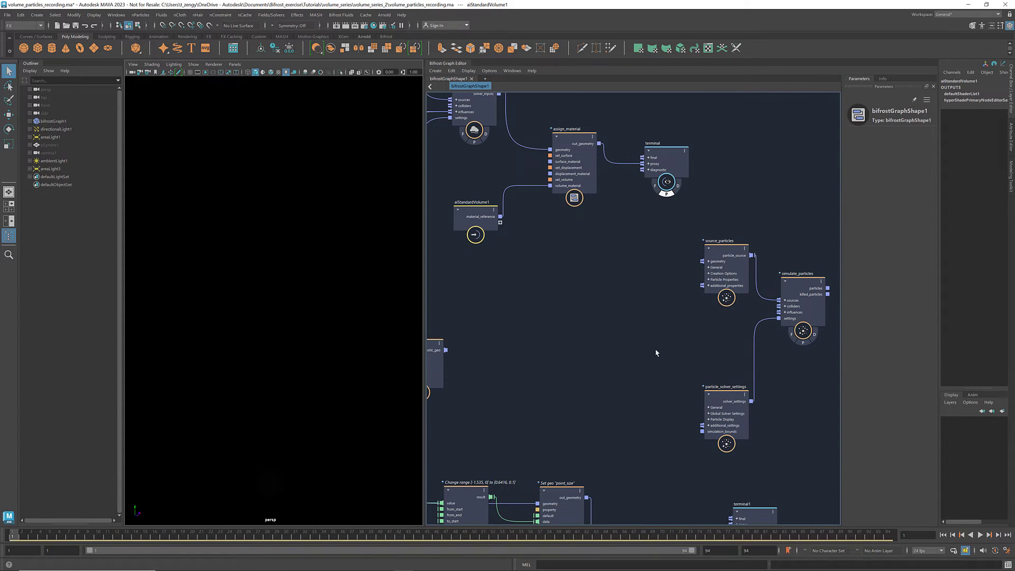
# Move point_scope aside and connect the scatter_points points output to source_particles' geometry input.
pyautogui.keyDown('alt'); pyautogui.moveTo(588, 359); pyautogui.dragTo(738, 321, button='middle'); pyautogui.keyUp('alt')
pyautogui.moveTo(573, 317); pyautogui.dragTo(553, 290)
pyautogui.keyDown('alt'); pyautogui.moveTo(496, 339); pyautogui.dragTo(543, 346, button='middle'); pyautogui.keyUp('alt')
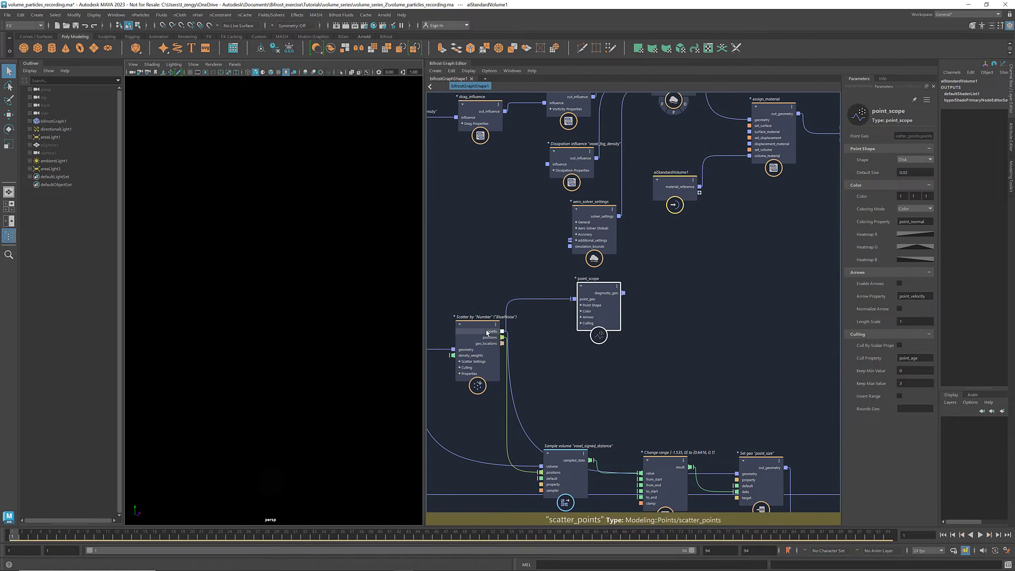
pyautogui.moveTo(501, 331); pyautogui.dragTo(671, 279)
# Place terminal1 beside simulate_particles and connect the particles output to it.
pyautogui.keyDown('alt'); pyautogui.moveTo(691, 325); pyautogui.dragTo(540, 340, button='middle'); pyautogui.keyUp('alt')
pyautogui.moveTo(560, 491); pyautogui.dragTo(715, 319)
pyautogui.scroll(2, 676, 335)
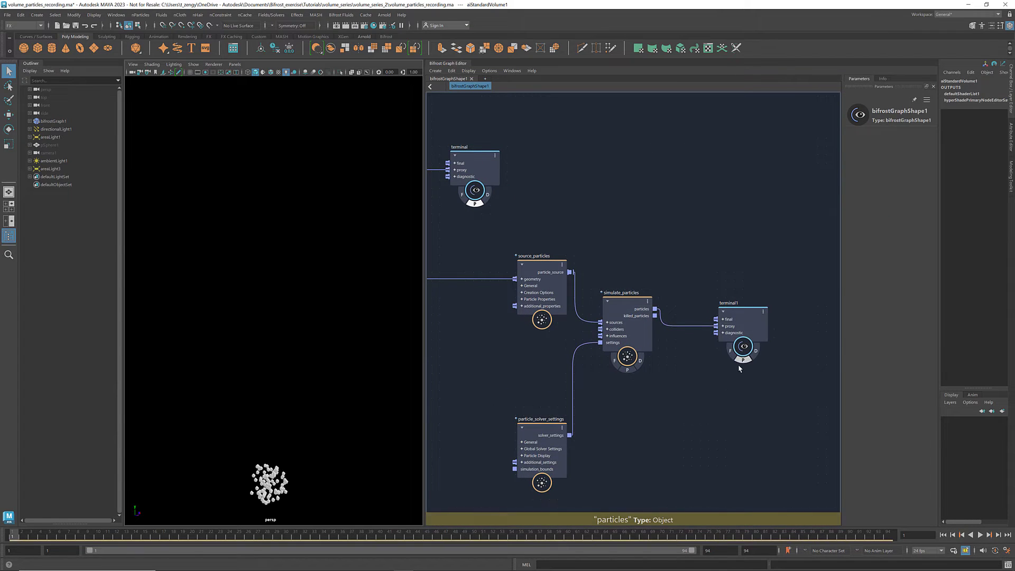
# Enable the use of an end frame on source_particles and set the end frame to 60.
pyautogui.click(544, 266)
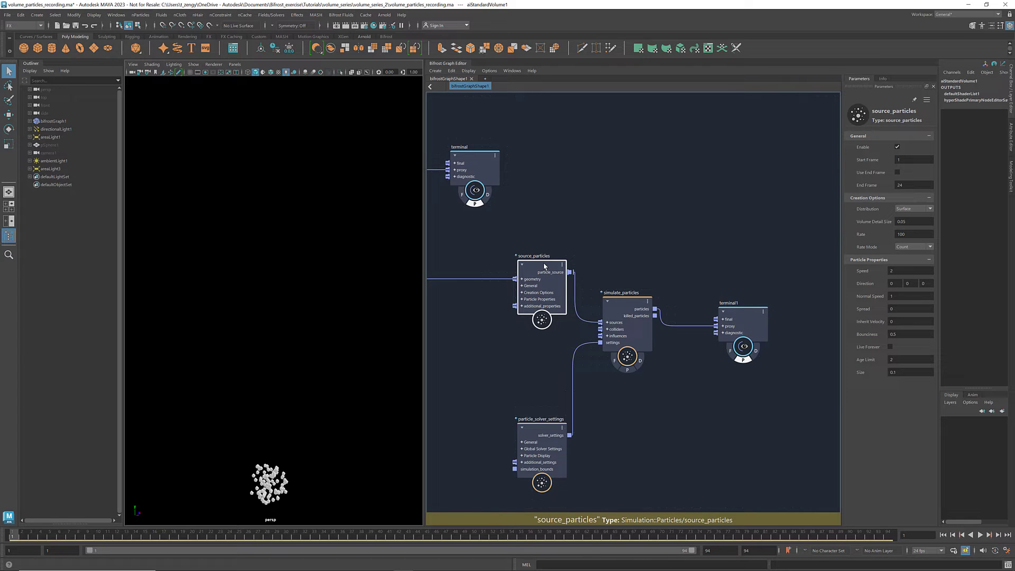
pyautogui.click(897, 173)
pyautogui.click(902, 185)
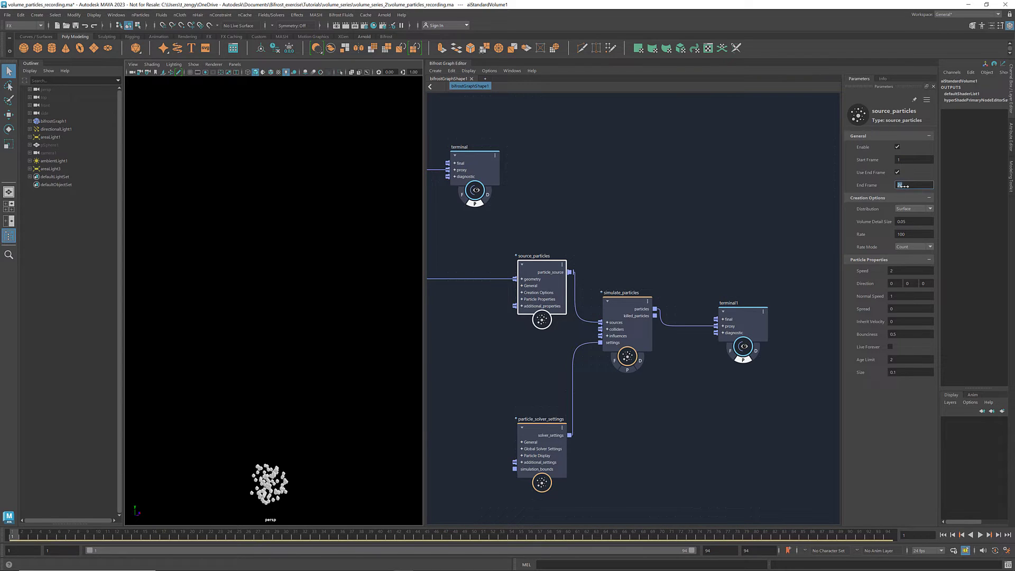
pyautogui.write('60')
# Set the source_particles rate to 3 and its rate mode to Count_Per_Point.
pyautogui.click(907, 234)
pyautogui.write('3')
pyautogui.press('Return')
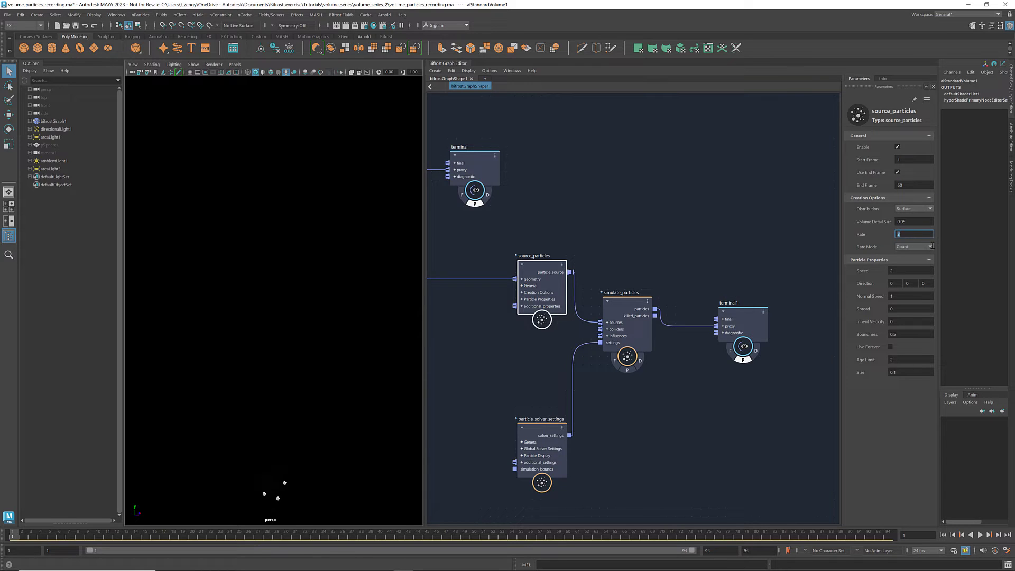
pyautogui.click(931, 247)
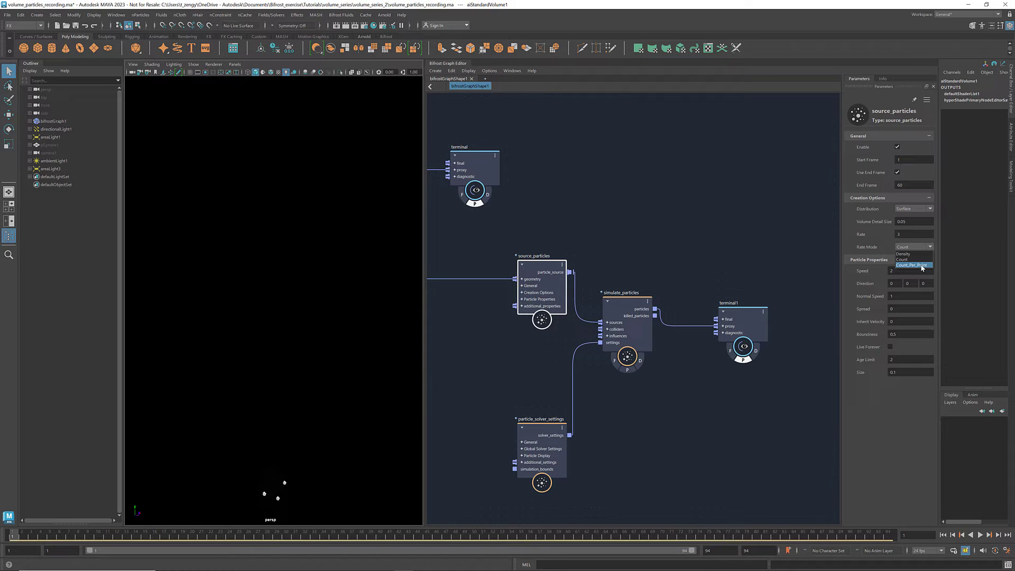
pyautogui.click(922, 264)
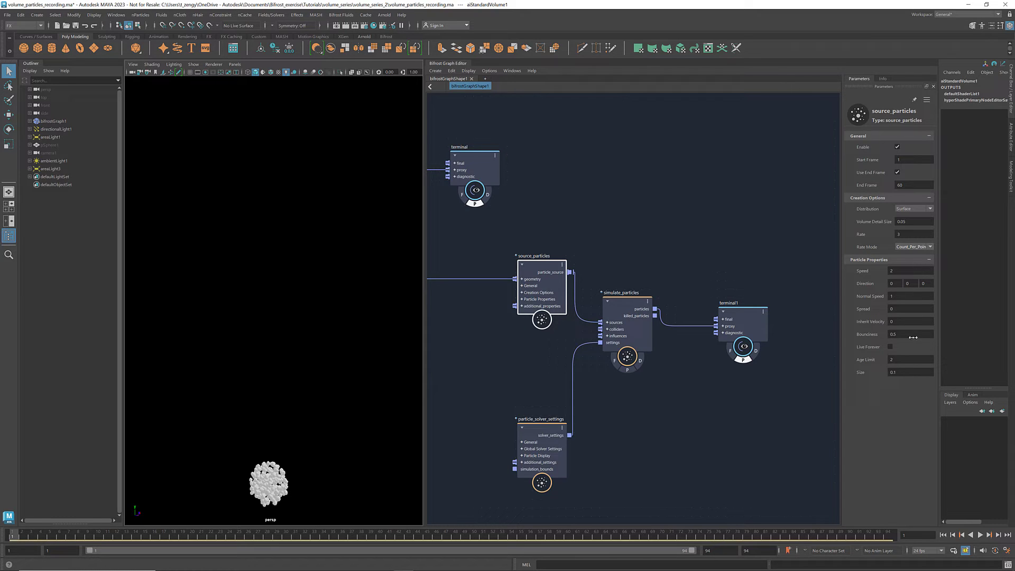
# Set the source_particles particle size to 0.02 and inspect the particles in the viewport.
pyautogui.doubleClick(899, 372)
pyautogui.write('0.02')
pyautogui.press('Return')
pyautogui.keyDown('alt'); pyautogui.moveTo(321, 471); pyautogui.dragTo(349, 415); pyautogui.keyUp('alt')
# Make room between simulate_particles and terminal1 and add a set_geo_property node there.
pyautogui.scroll(2, 779, 407)
pyautogui.keyDown('alt'); pyautogui.moveTo(778, 407); pyautogui.dragTo(687, 505, button='middle'); pyautogui.keyUp('alt')
pyautogui.moveTo(642, 390); pyautogui.dragTo(782, 395)
pyautogui.click(640, 396)
pyautogui.press('Tab')
pyautogui.write('set_geo')
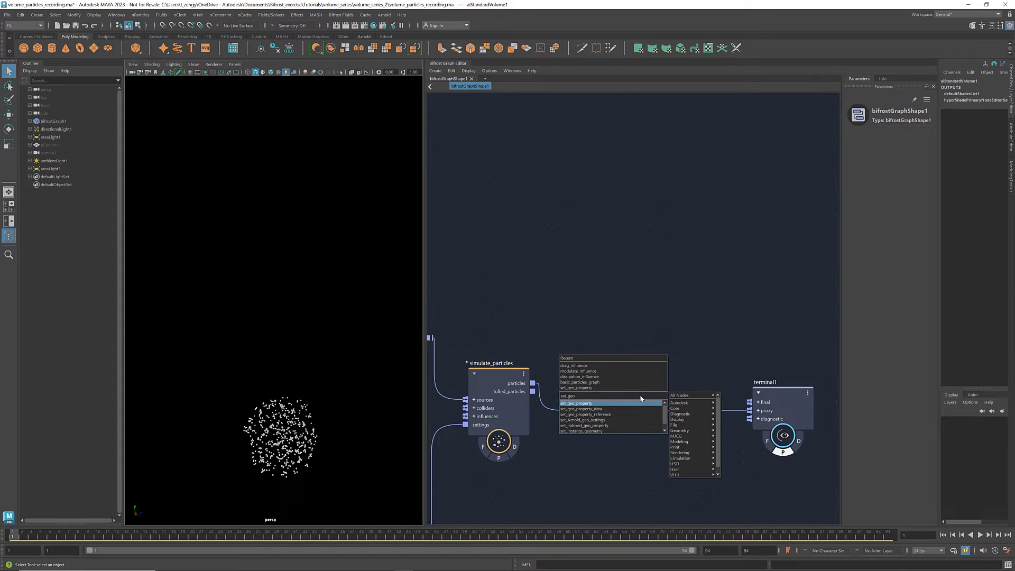
pyautogui.press('Return')
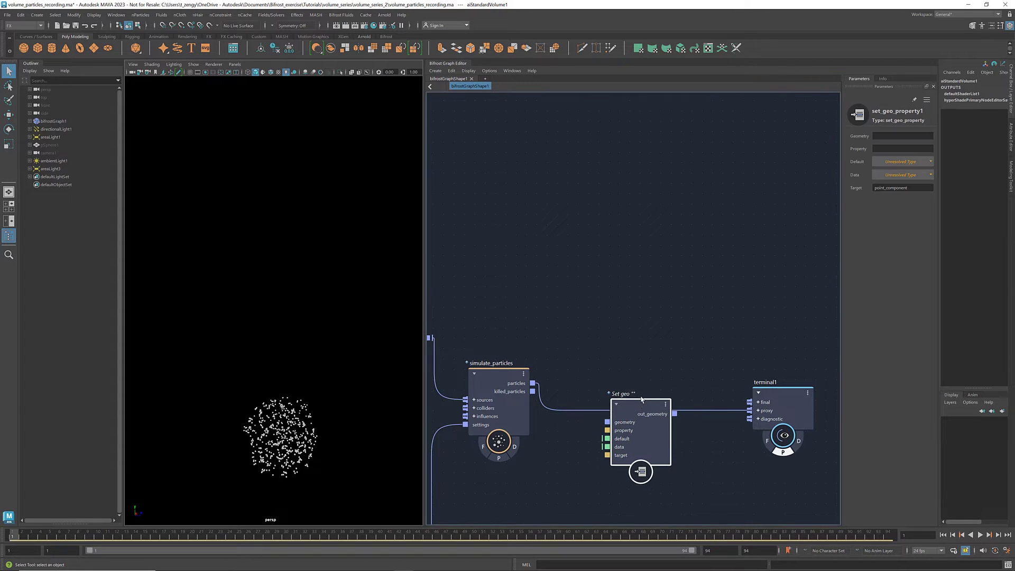
# Set the set_geo_property node's property to color and connect simulate_particles' particles output to its geometry input.
pyautogui.click(902, 149)
pyautogui.write('color')
pyautogui.press('Return')
pyautogui.moveTo(532, 382); pyautogui.dragTo(642, 403)
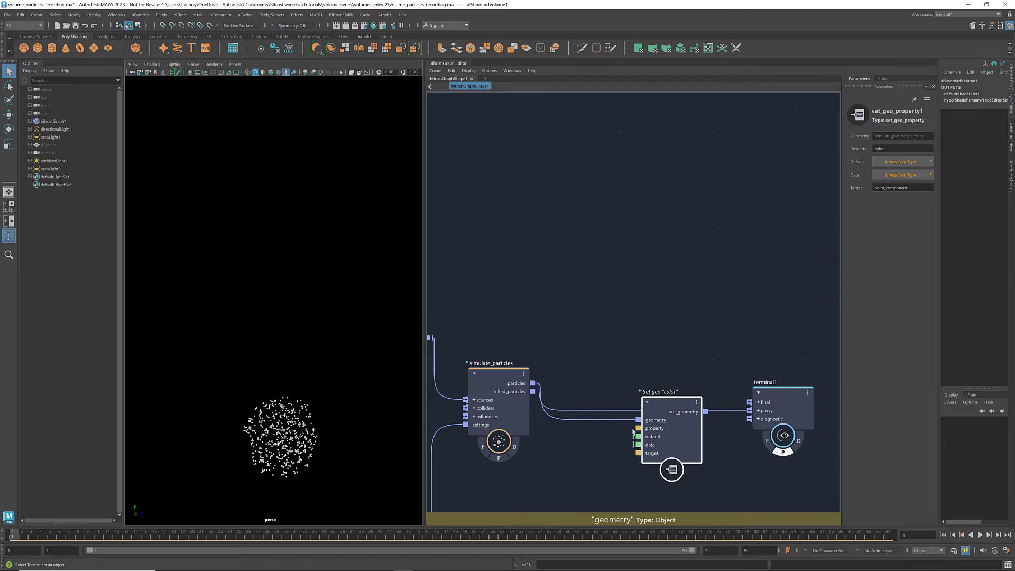
# Add a value node below simulate_particles and change its type to float3.
pyautogui.press('Tab')
pyautogui.write('value')
pyautogui.press('Return')
pyautogui.moveTo(584, 449); pyautogui.dragTo(594, 432)
pyautogui.click(926, 136)
pyautogui.click(470, 228)
pyautogui.click(533, 355)
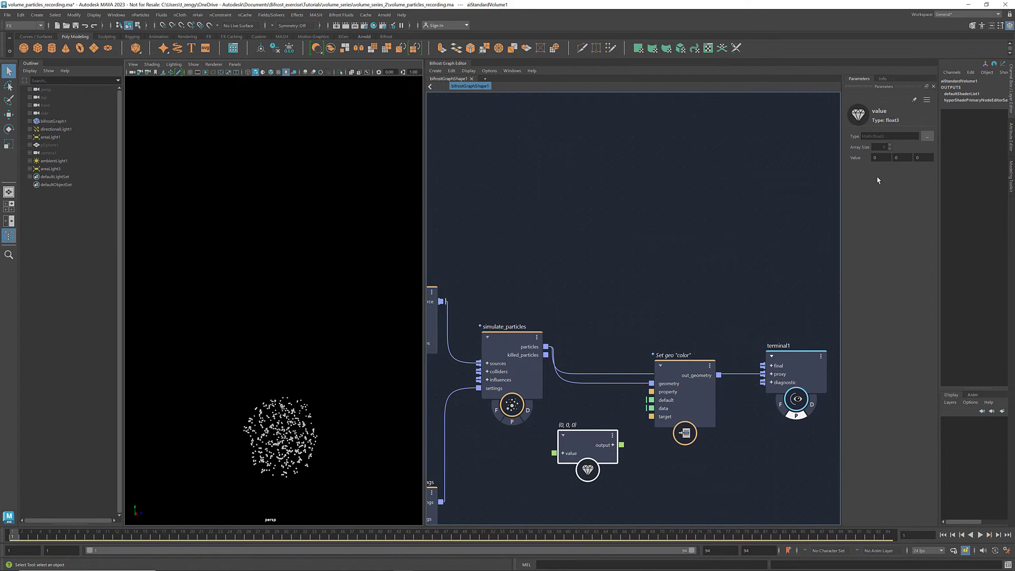
# Set the float3 value to 0.16, 0, 0.16, feed it into the color node's data input and route that node's output into terminal1.
pyautogui.write('.16')
pyautogui.press('Tab')
pyautogui.press('Tab')
pyautogui.write('0.16')
pyautogui.click(687, 312)
pyautogui.moveTo(621, 444); pyautogui.dragTo(651, 408)
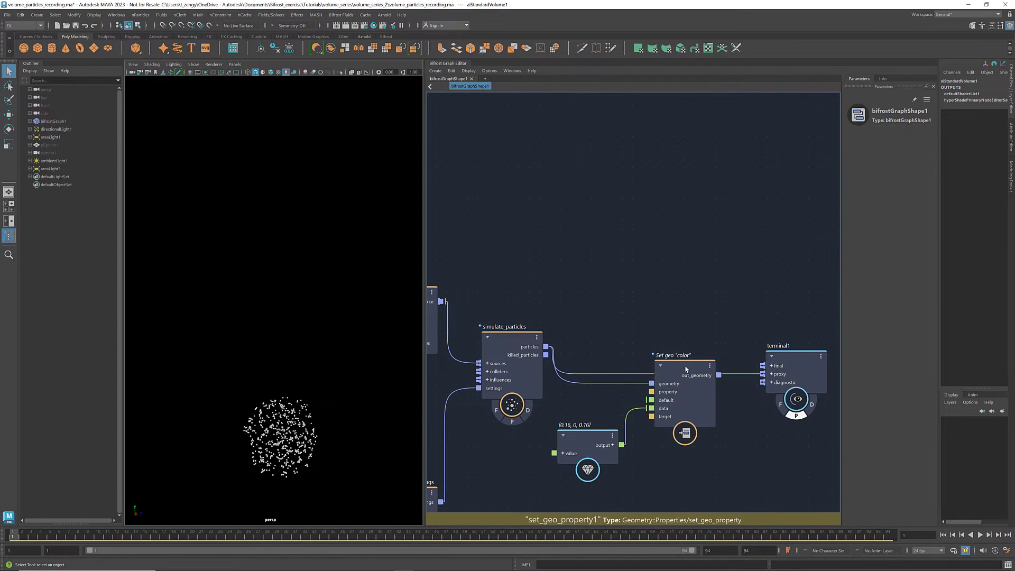
pyautogui.moveTo(685, 371); pyautogui.dragTo(687, 347)
# Set the scatter_points amount to 50000.
pyautogui.scroll(-3, 634, 380)
pyautogui.scroll(-1, 683, 435)
pyautogui.keyDown('alt'); pyautogui.moveTo(636, 462); pyautogui.dragTo(776, 451, button='middle'); pyautogui.keyUp('alt')
pyautogui.keyDown('alt'); pyautogui.moveTo(542, 385); pyautogui.dragTo(653, 371, button='middle'); pyautogui.keyUp('alt')
pyautogui.click(472, 409)
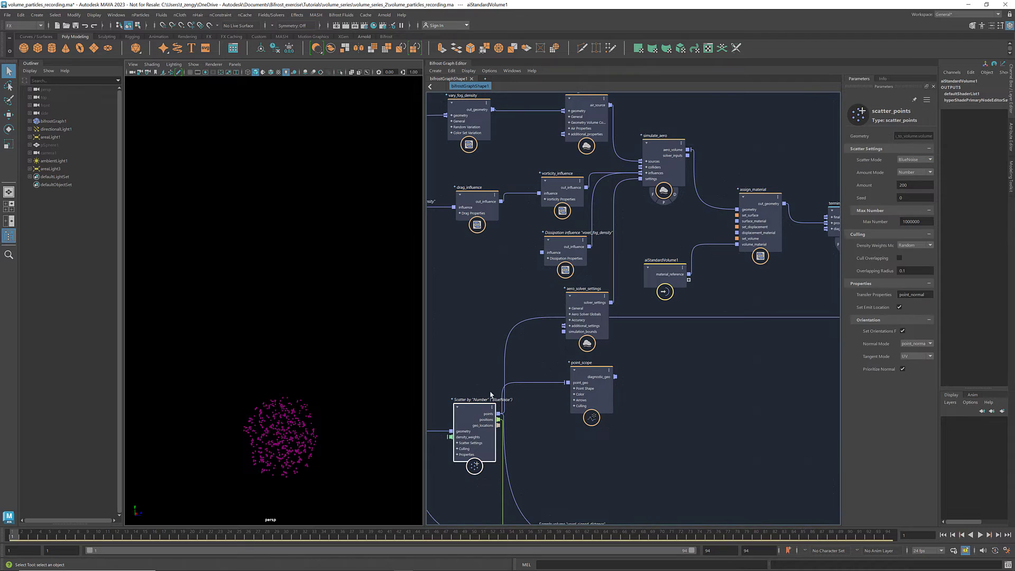
pyautogui.click(915, 184)
pyautogui.write('50000')
pyautogui.click(732, 406)
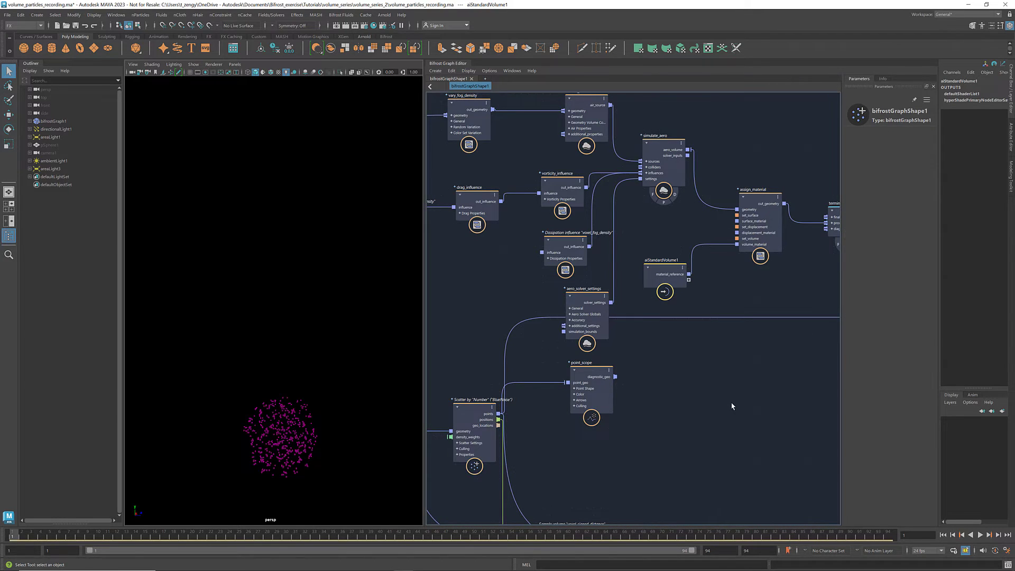
# Enable Live Forever on source_particles and set the particle size to 0.01.
pyautogui.scroll(-1, 727, 400)
pyautogui.scroll(-1, 727, 400)
pyautogui.keyDown('alt'); pyautogui.moveTo(760, 397); pyautogui.dragTo(554, 378, button='middle'); pyautogui.keyUp('alt')
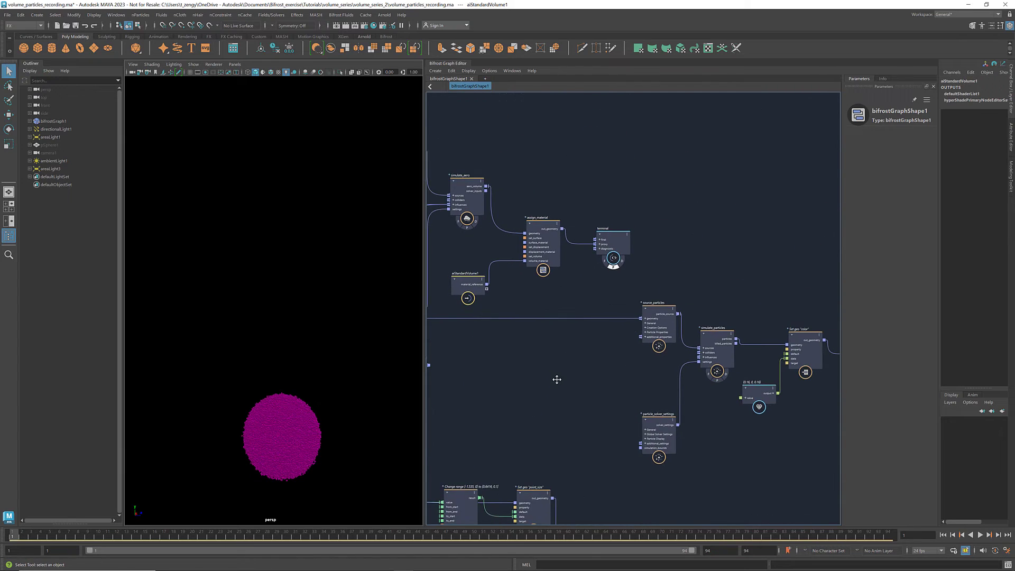
pyautogui.scroll(3, 706, 391)
pyautogui.keyDown('alt'); pyautogui.moveTo(713, 401); pyautogui.dragTo(665, 392, button='middle'); pyautogui.keyUp('alt')
pyautogui.scroll(1, 677, 396)
pyautogui.click(572, 251)
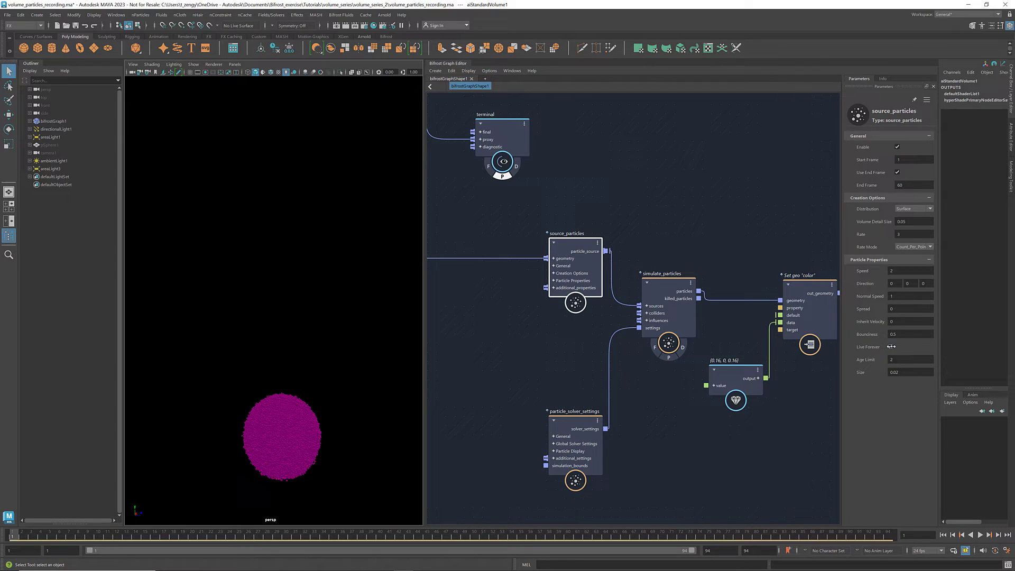
pyautogui.click(901, 372)
pyautogui.doubleClick(901, 372)
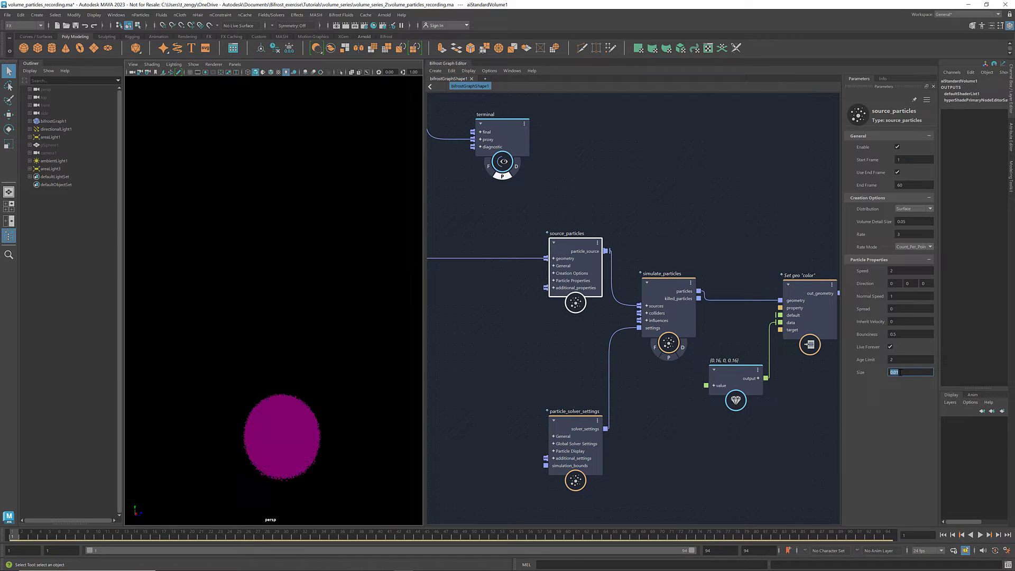
# Set the Y component of the gravity vector in particle_solver_settings to 0.
pyautogui.click(574, 423)
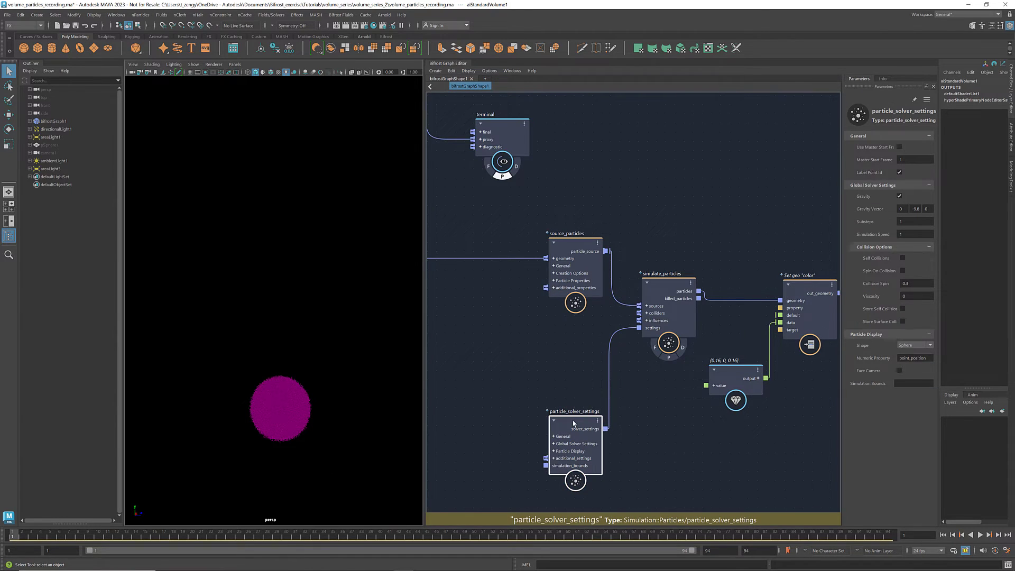
pyautogui.doubleClick(916, 210)
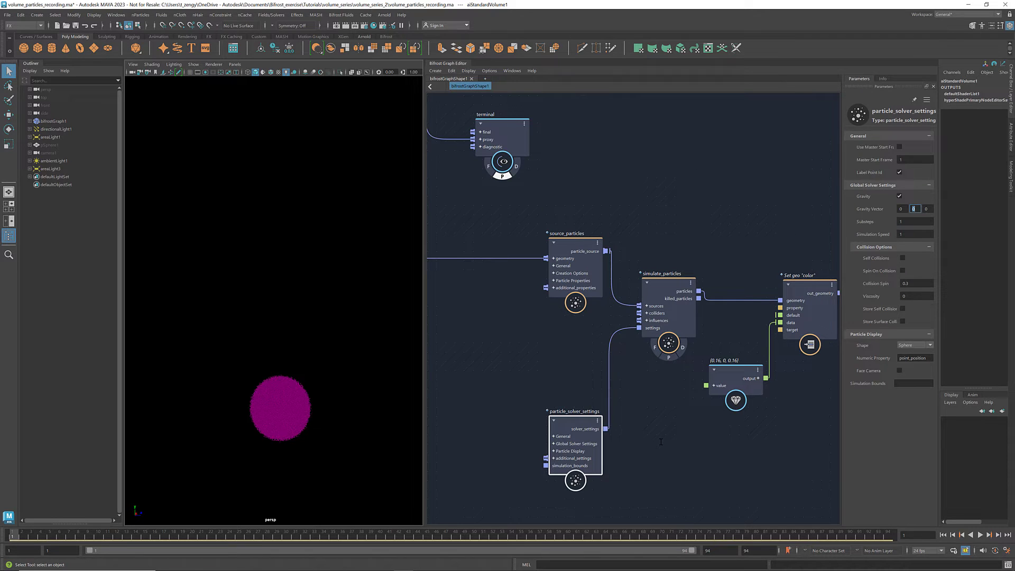
pyautogui.click(661, 444)
# Move particle_solver_settings down and add a volume_influence node between it and source_particles.
pyautogui.keyDown('alt'); pyautogui.moveTo(659, 444); pyautogui.dragTo(700, 408, button='middle'); pyautogui.keyUp('alt')
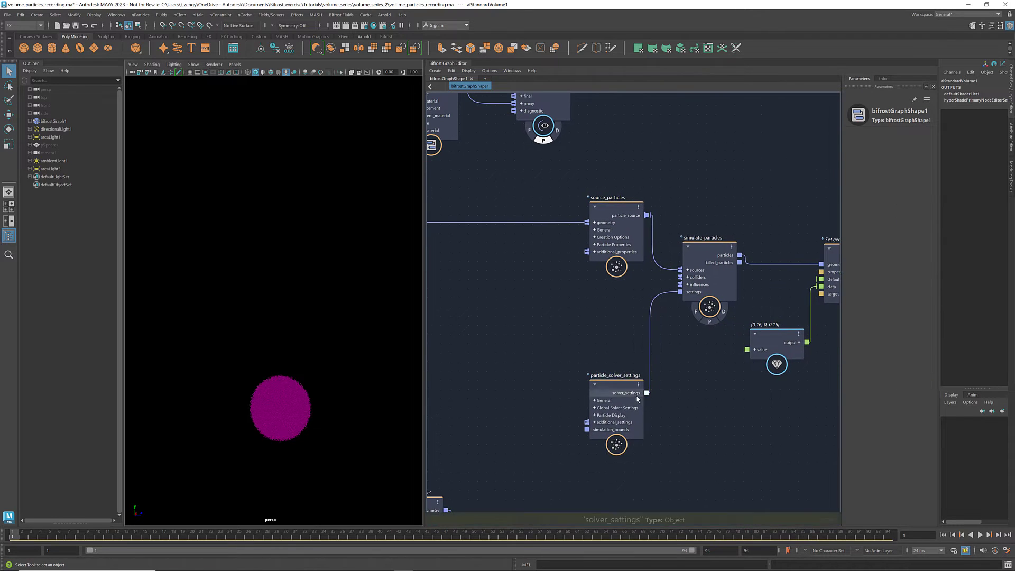
pyautogui.moveTo(622, 389); pyautogui.dragTo(616, 449)
pyautogui.click(604, 330)
pyautogui.press('Tab')
pyautogui.write('vo')
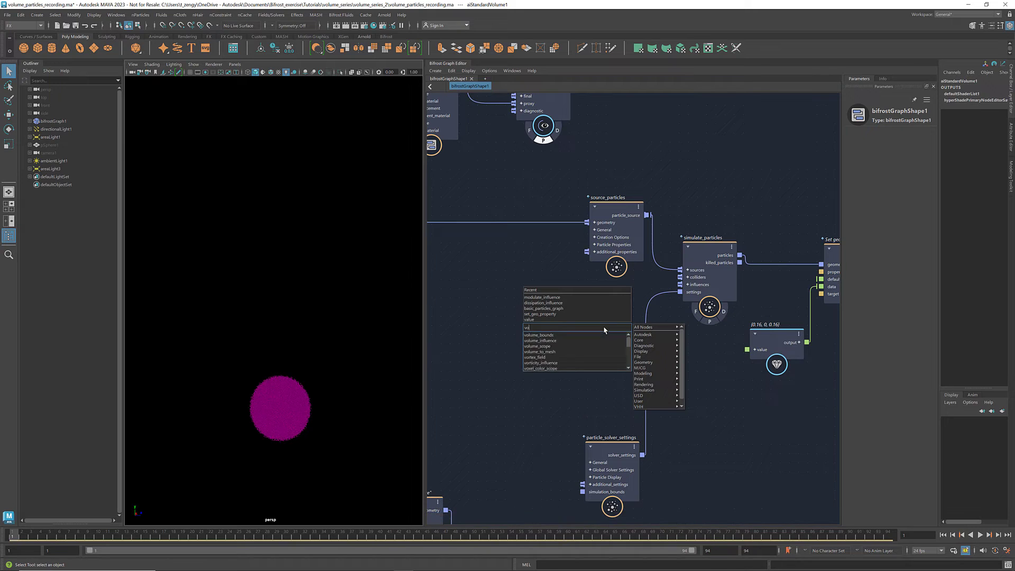
pyautogui.write('lume_in')
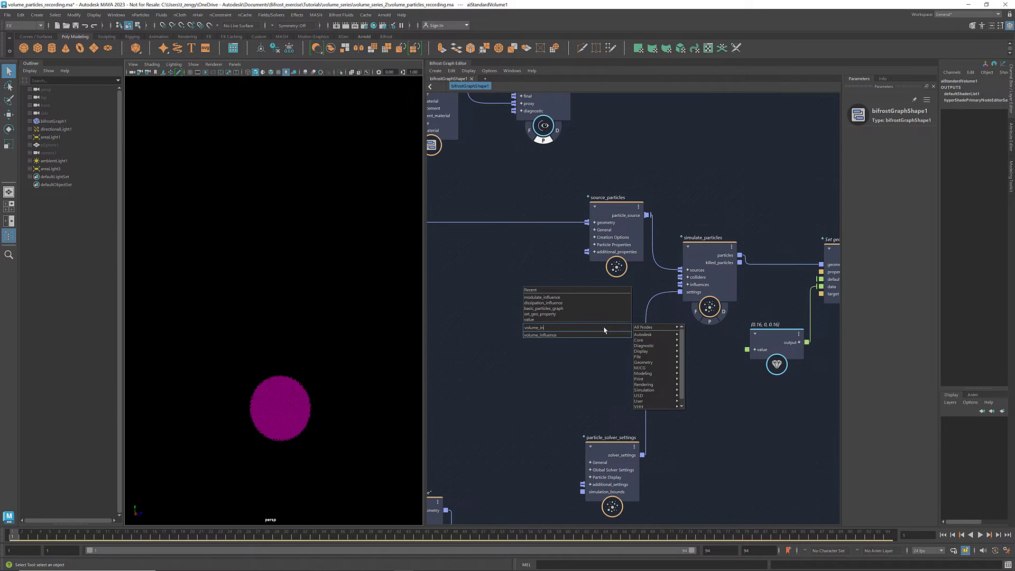
pyautogui.press('Down')
pyautogui.press('Return')
pyautogui.moveTo(602, 338); pyautogui.dragTo(611, 317)
# Connect simulate_aero's aero_volume to volume_influence's volume input and feed out_influence into simulate_particles' influences.
pyautogui.scroll(-3, 535, 308)
pyautogui.moveTo(536, 308); pyautogui.dragTo(639, 378, button='middle')
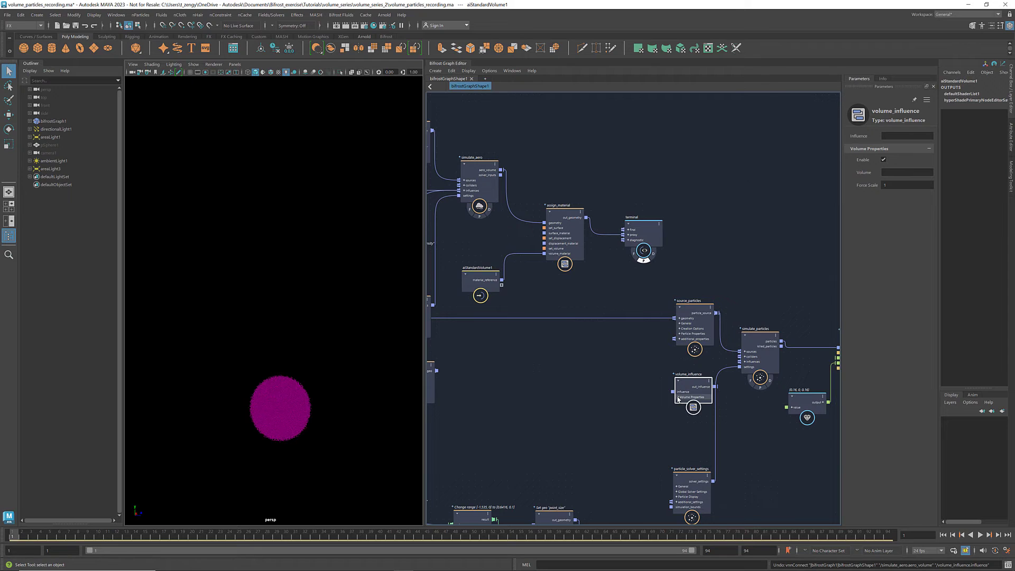
pyautogui.click(678, 397)
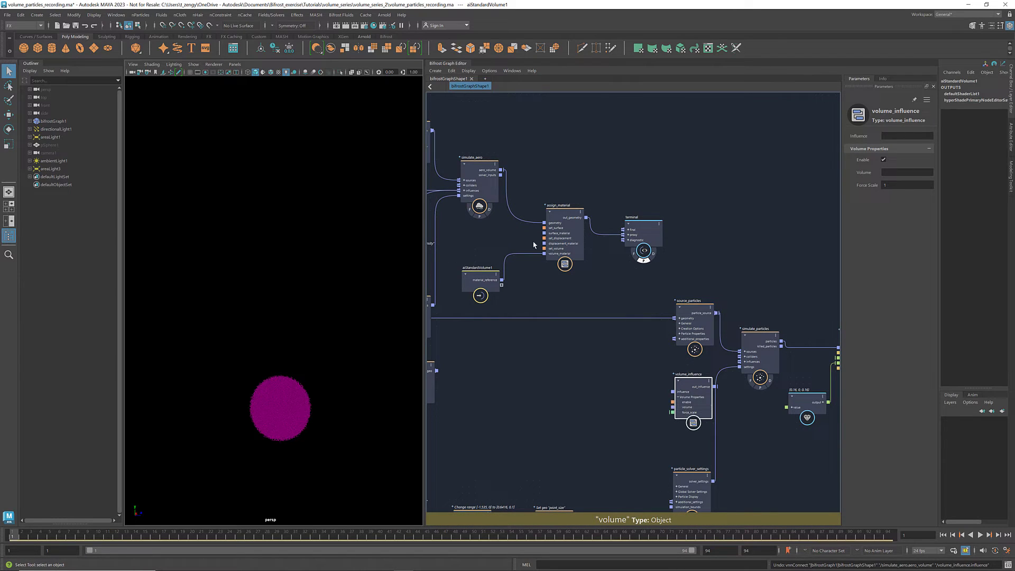
pyautogui.moveTo(535, 183); pyautogui.dragTo(673, 408)
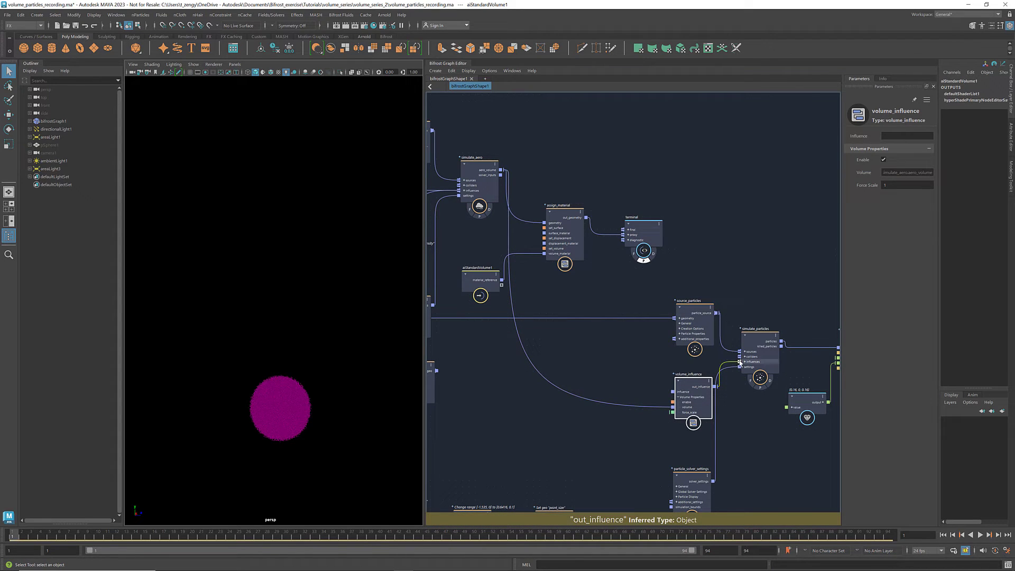
pyautogui.keyDown('alt'); pyautogui.moveTo(750, 420); pyautogui.dragTo(700, 449, button='middle'); pyautogui.keyUp('alt')
# Play the particle simulation and return to the first frame.
pyautogui.scroll(1, 634, 421)
pyautogui.click(979, 536)
pyautogui.click(980, 535)
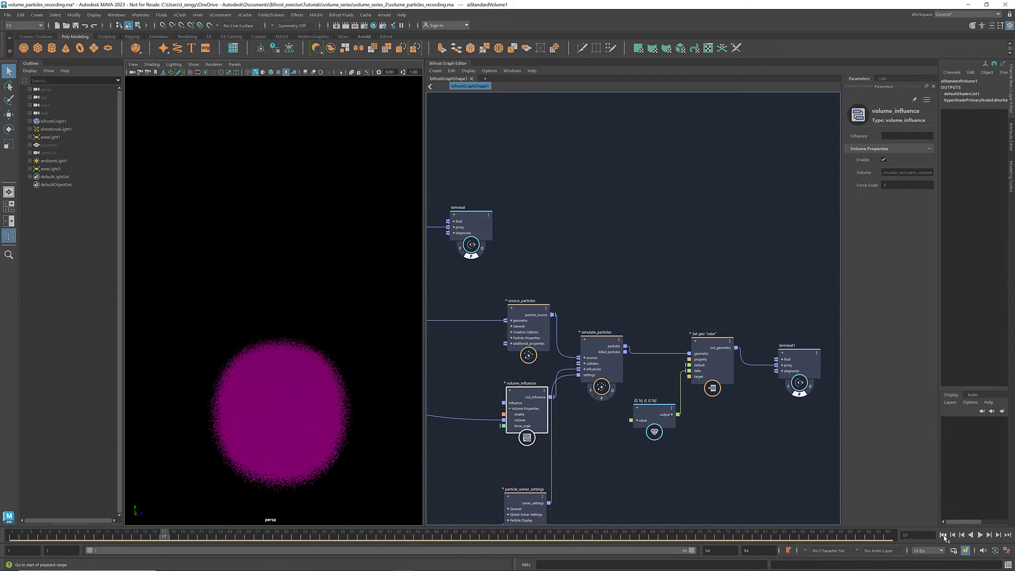
pyautogui.click(943, 536)
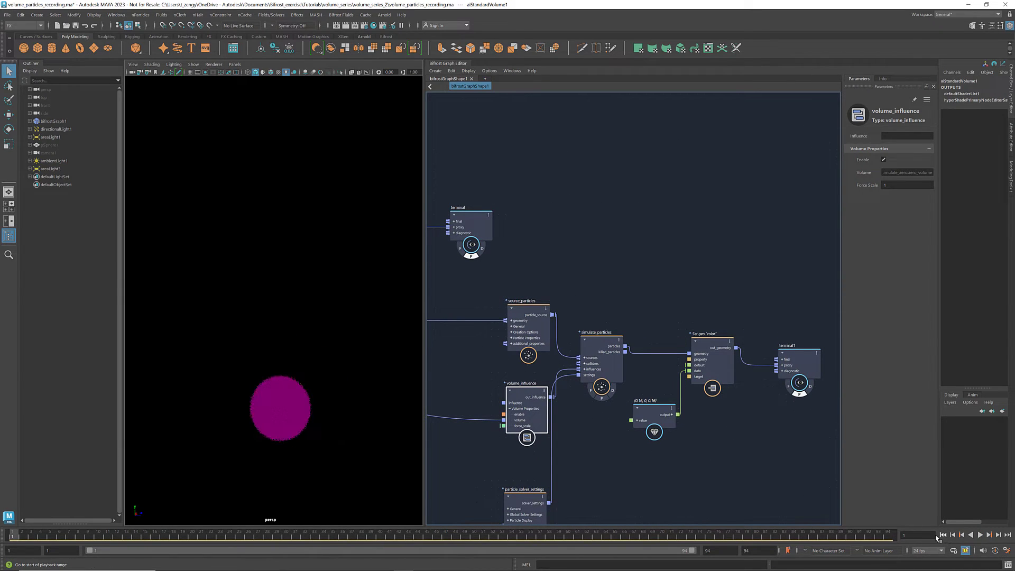
# Create a value node for volume_influence's force_scale, place it below the influence node and set it to 10.
pyautogui.moveTo(516, 455); pyautogui.dragTo(608, 413, button='middle')
pyautogui.rightClick(609, 396)
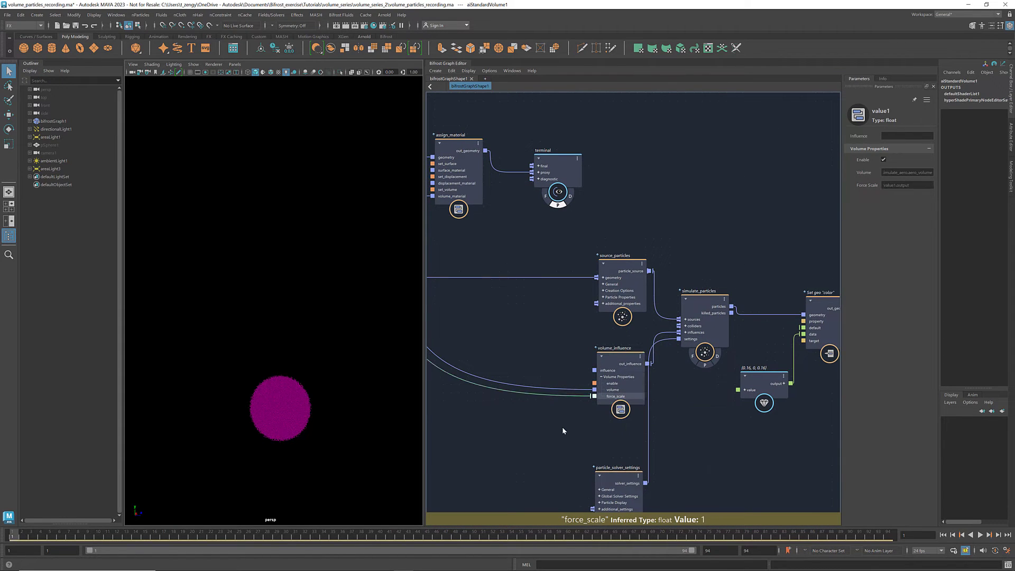
pyautogui.scroll(-1, 519, 421)
pyautogui.moveTo(537, 496); pyautogui.dragTo(547, 417)
pyautogui.scroll(2, 613, 438)
pyautogui.moveTo(613, 438); pyautogui.dragTo(578, 435, button='middle')
pyautogui.click(884, 159)
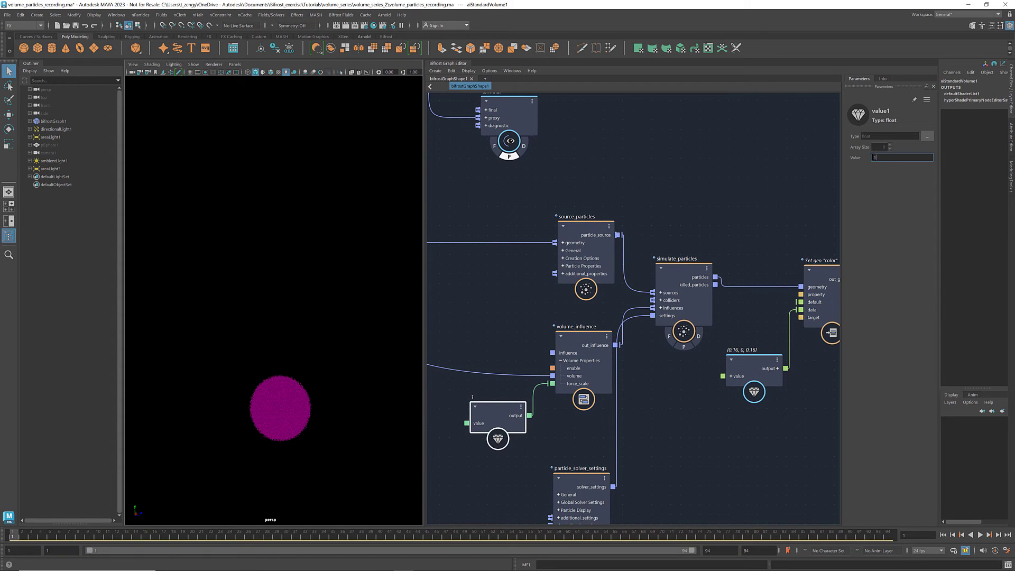
# Move particle_solver_settings further down and add a drag_influence node below volume_influence.
pyautogui.scroll(-3, 646, 418)
pyautogui.moveTo(654, 434); pyautogui.dragTo(646, 333, button='middle')
pyautogui.moveTo(593, 352); pyautogui.dragTo(596, 407)
pyautogui.moveTo(596, 317); pyautogui.dragTo(610, 343, button='middle')
pyautogui.scroll(1, 611, 342)
pyautogui.scroll(2, 611, 342)
pyautogui.click(599, 373)
pyautogui.press('Tab')
pyautogui.write('drag')
pyautogui.press('Down')
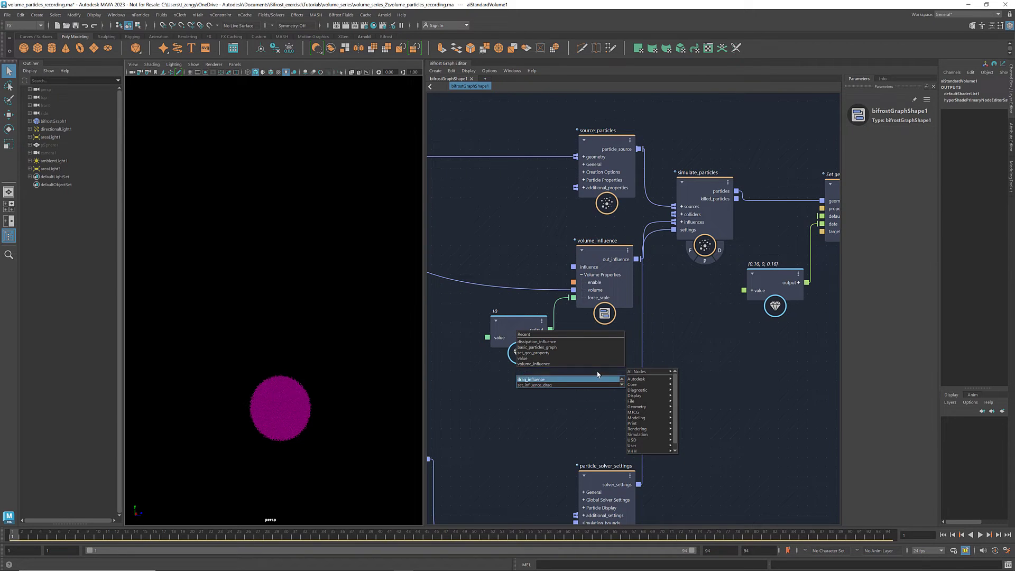
pyautogui.press('Return')
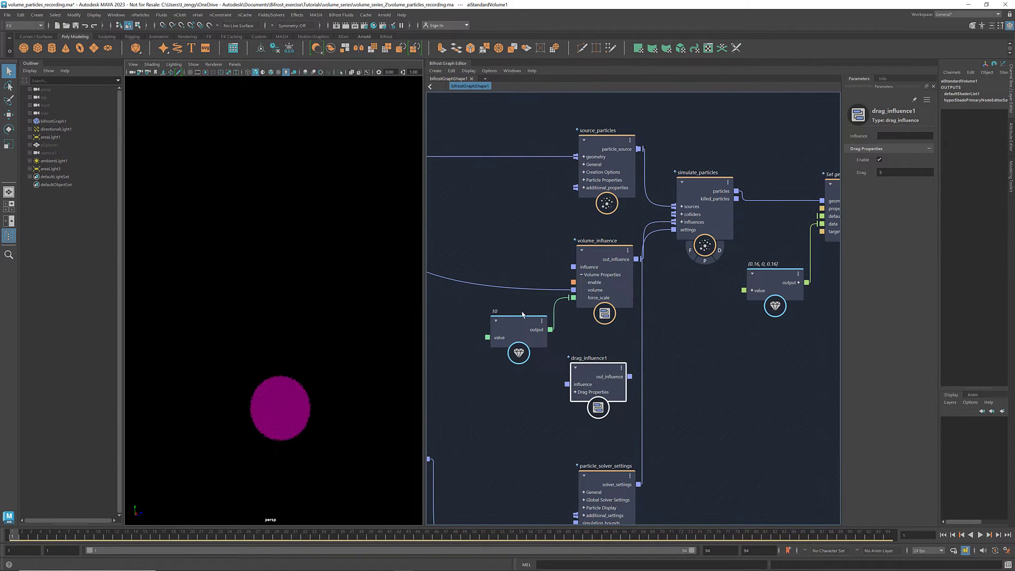
# Feed drag_influence1 into simulate_particles' influences, create a value node for its drag input, set it to 15, and space out the nodes.
pyautogui.moveTo(524, 322); pyautogui.dragTo(518, 310)
pyautogui.moveTo(594, 373); pyautogui.dragTo(599, 371)
pyautogui.moveTo(611, 477); pyautogui.dragTo(609, 504)
pyautogui.click(579, 390)
pyautogui.moveTo(585, 409); pyautogui.dragTo(617, 436, button='right')
pyautogui.moveTo(502, 399); pyautogui.dragTo(518, 399)
pyautogui.doubleClick(878, 158)
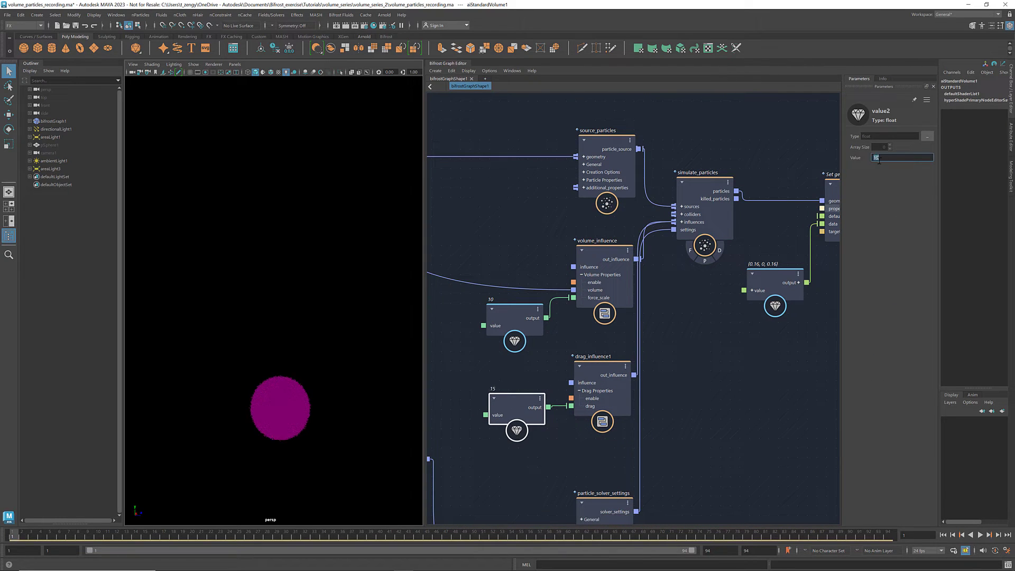
pyautogui.click(775, 377)
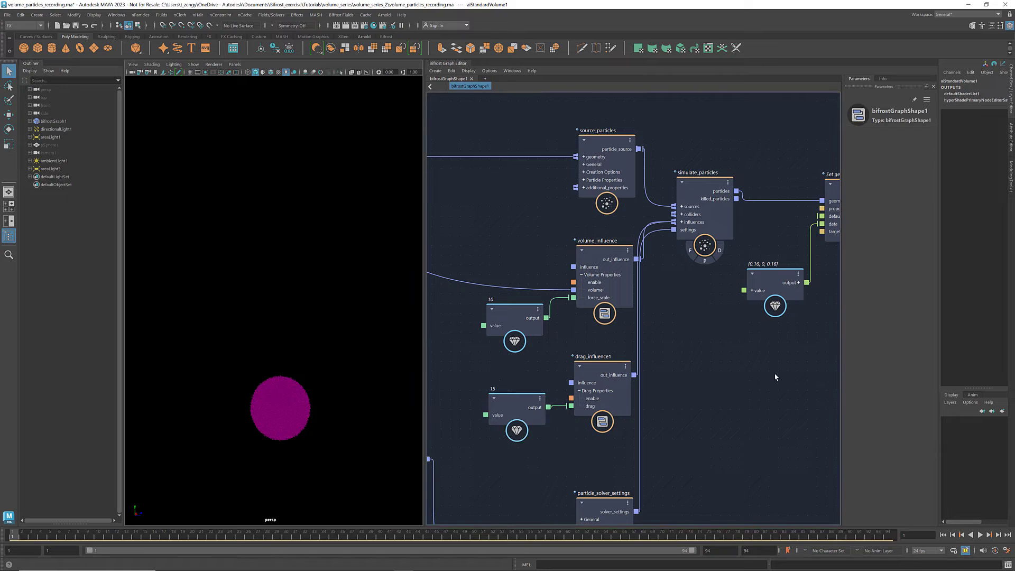
# Play the simulation with the drag influence active, stop it and return to the first frame.
pyautogui.click(980, 536)
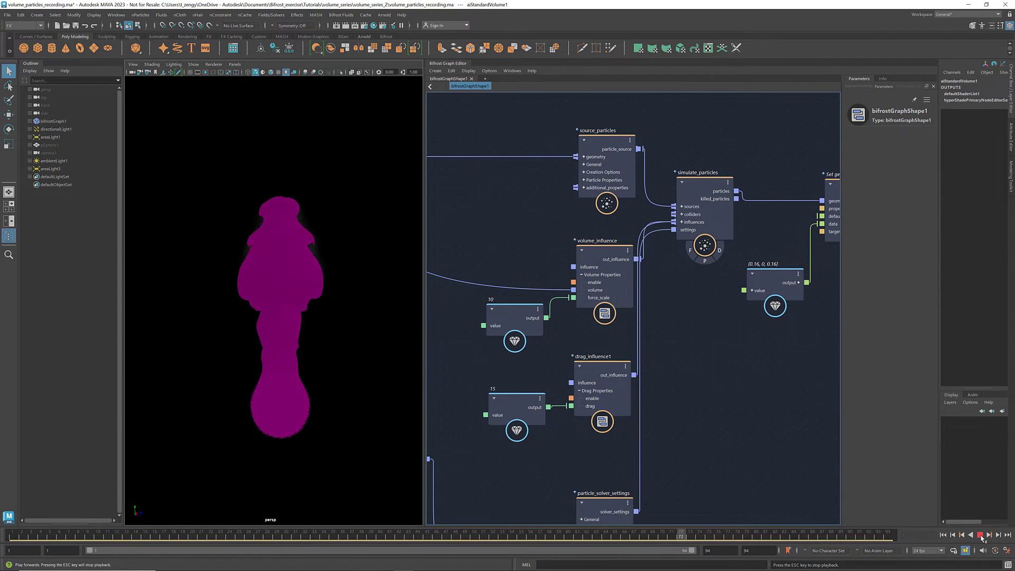
pyautogui.click(980, 535)
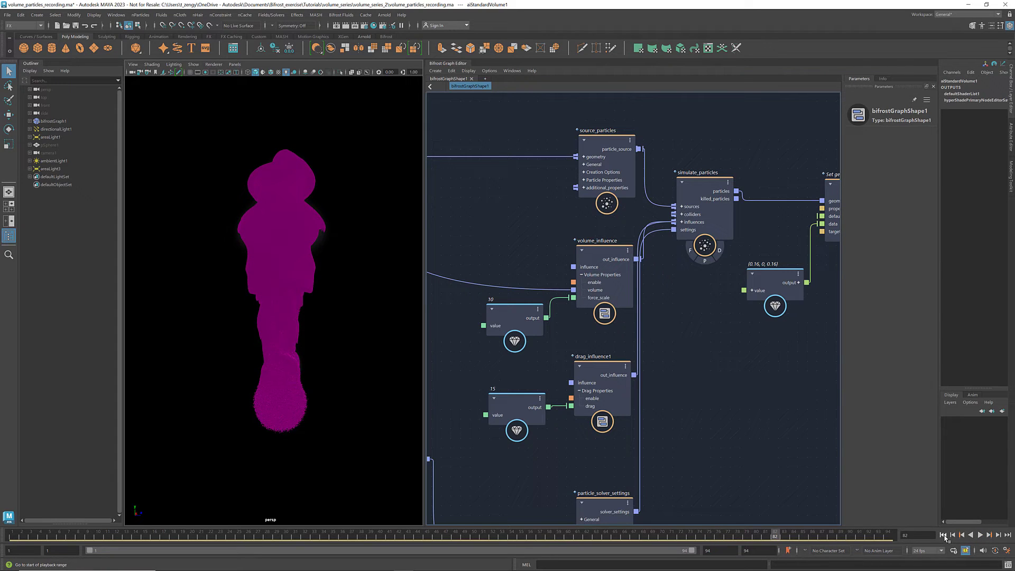
pyautogui.click(943, 535)
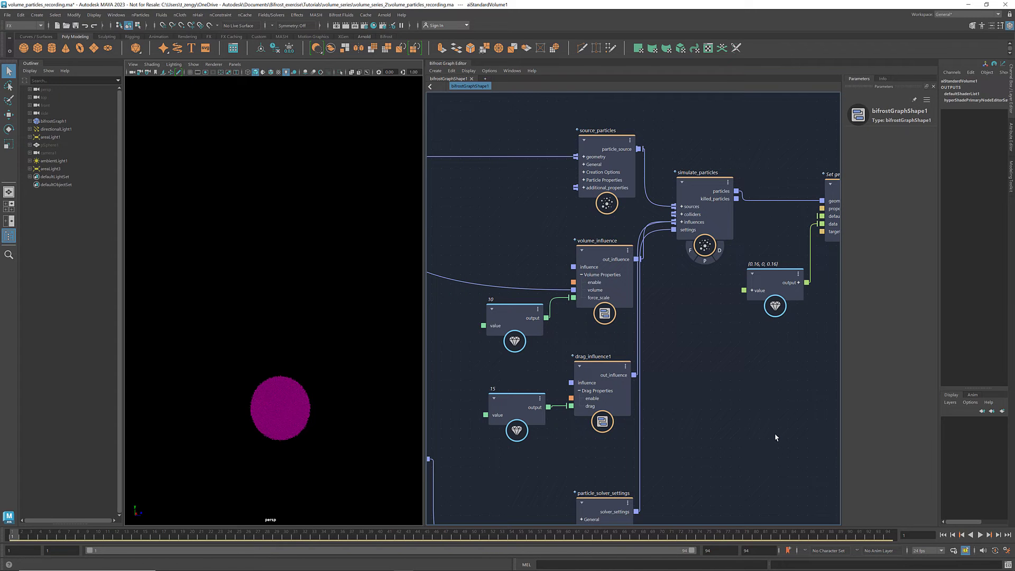
# Move the Set geo "color" node, its colour value node and terminal1 away from simulate_particles to make room.
pyautogui.scroll(-5, 698, 376)
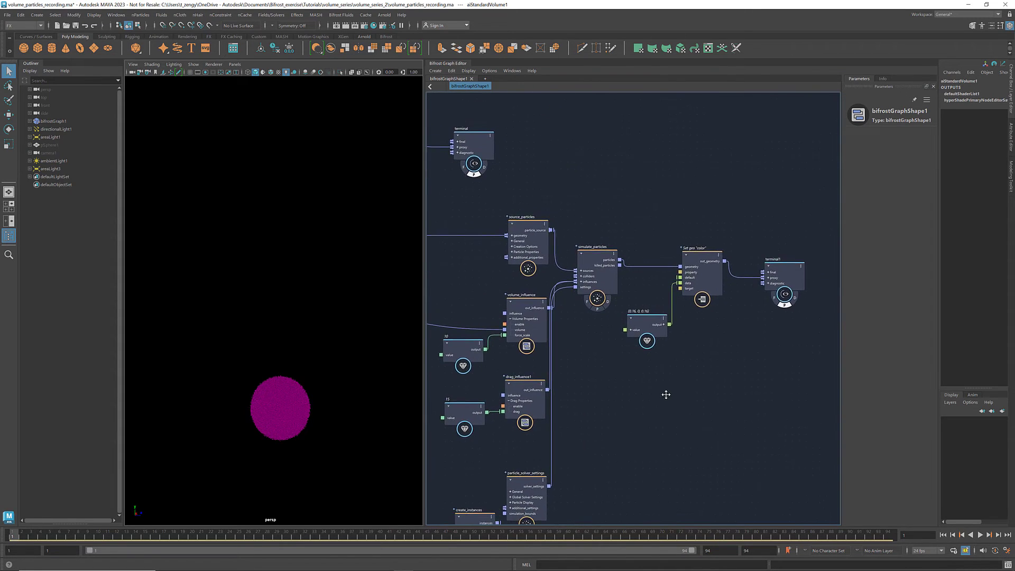
pyautogui.moveTo(648, 340); pyautogui.dragTo(573, 377)
pyautogui.moveTo(627, 276); pyautogui.dragTo(820, 280)
pyautogui.click(621, 315)
# Add a sample_volume node and place it between simulate_particles and the colour value node.
pyautogui.scroll(2, 619, 319)
pyautogui.keyDown('alt'); pyautogui.moveTo(619, 318); pyautogui.dragTo(609, 322, button='middle'); pyautogui.keyUp('alt')
pyautogui.press('Tab')
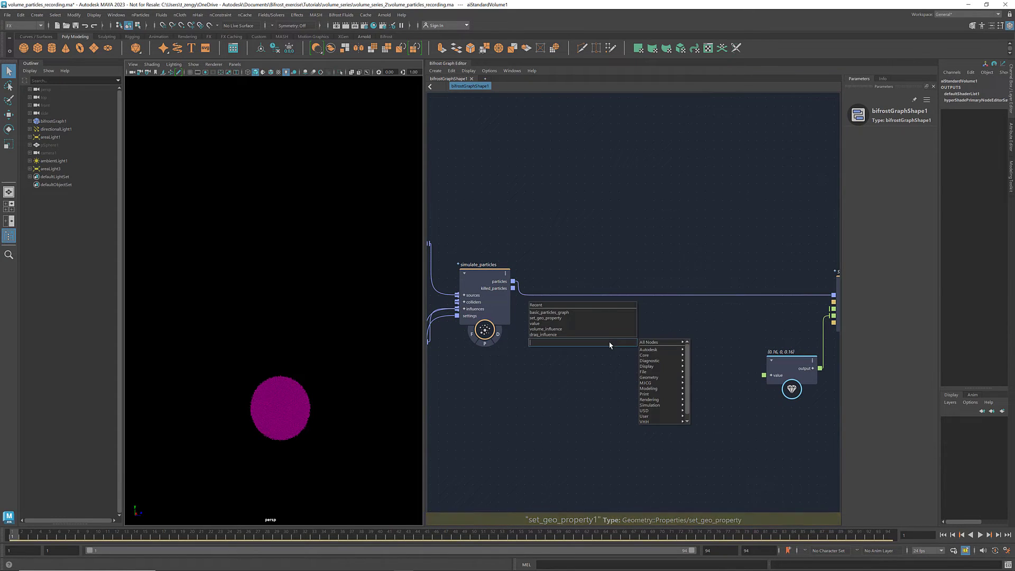
pyautogui.write('sample')
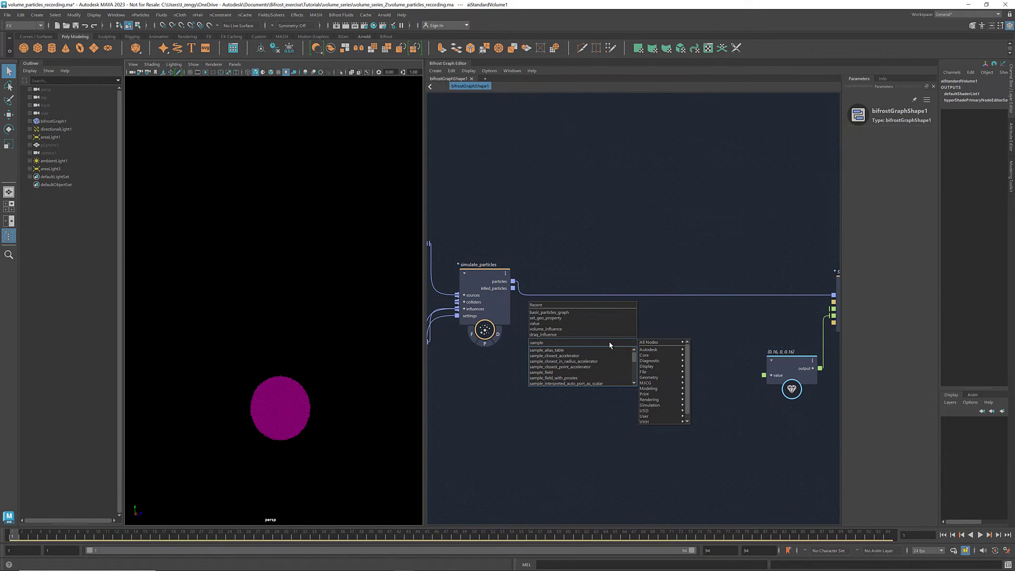
pyautogui.write('_')
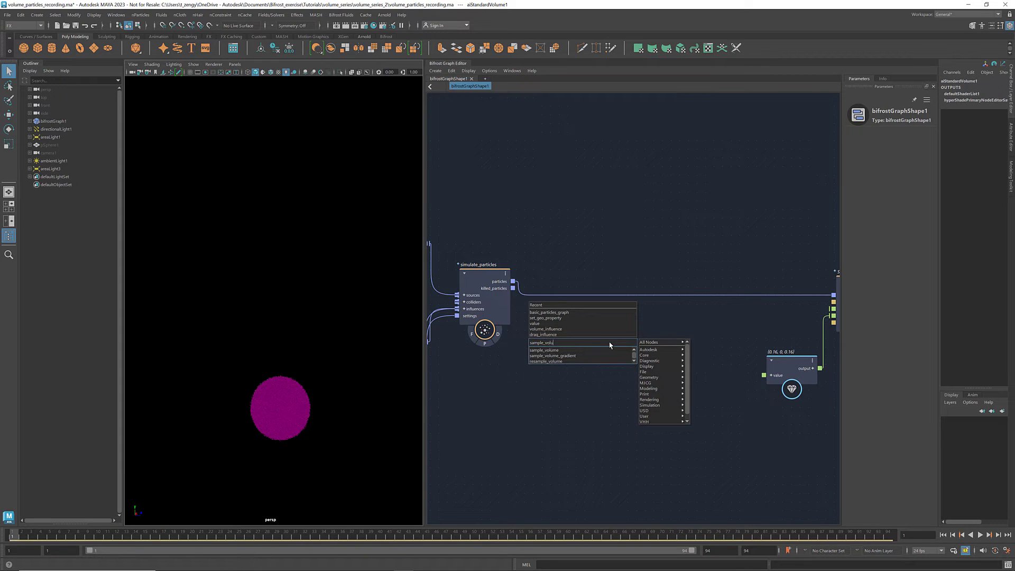
pyautogui.write('volu')
pyautogui.press('Down')
pyautogui.press('Return')
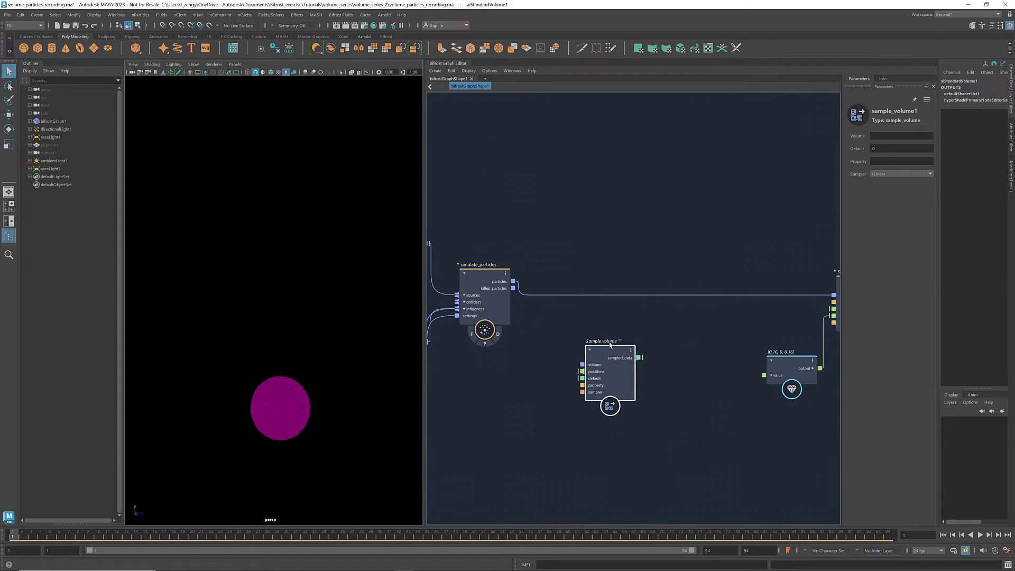
pyautogui.moveTo(610, 345); pyautogui.dragTo(674, 336)
# Connect simulate_aero's aero_volume output to the sample_volume node's volume input.
pyautogui.scroll(-5, 572, 351)
pyautogui.keyDown('alt'); pyautogui.moveTo(560, 290); pyautogui.dragTo(702, 338, button='middle'); pyautogui.keyUp('alt')
pyautogui.scroll(3, 479, 270)
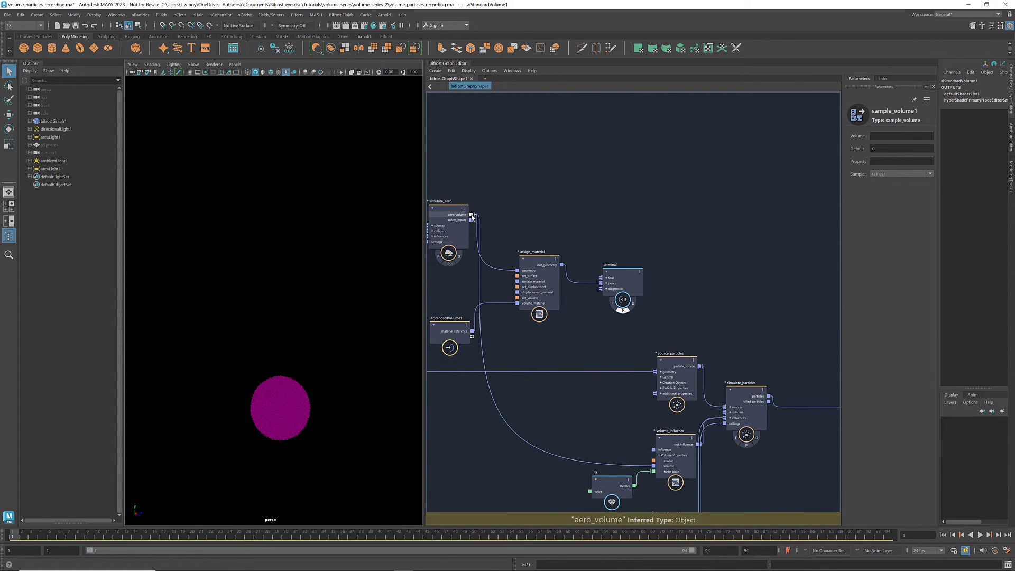
pyautogui.scroll(-4, 528, 331)
pyautogui.moveTo(471, 216); pyautogui.dragTo(739, 382)
pyautogui.scroll(4, 761, 415)
pyautogui.scroll(3, 653, 418)
# Add a get_point_position node fed by simulate_particles' particles and connect its point_position to sample_volume's positions.
pyautogui.click(609, 378)
pyautogui.press('Tab')
pyautogui.write('get_point_position')
pyautogui.press('Return')
pyautogui.moveTo(539, 316); pyautogui.dragTo(706, 404)
pyautogui.keyDown('alt'); pyautogui.moveTo(723, 453); pyautogui.dragTo(643, 447, button='middle'); pyautogui.keyUp('alt')
pyautogui.moveTo(654, 378); pyautogui.dragTo(635, 376)
# Set sample_volume's property to voxel_velocity and its default input's value type to Math::float3.
pyautogui.click(891, 161)
pyautogui.write('voxel_velocity')
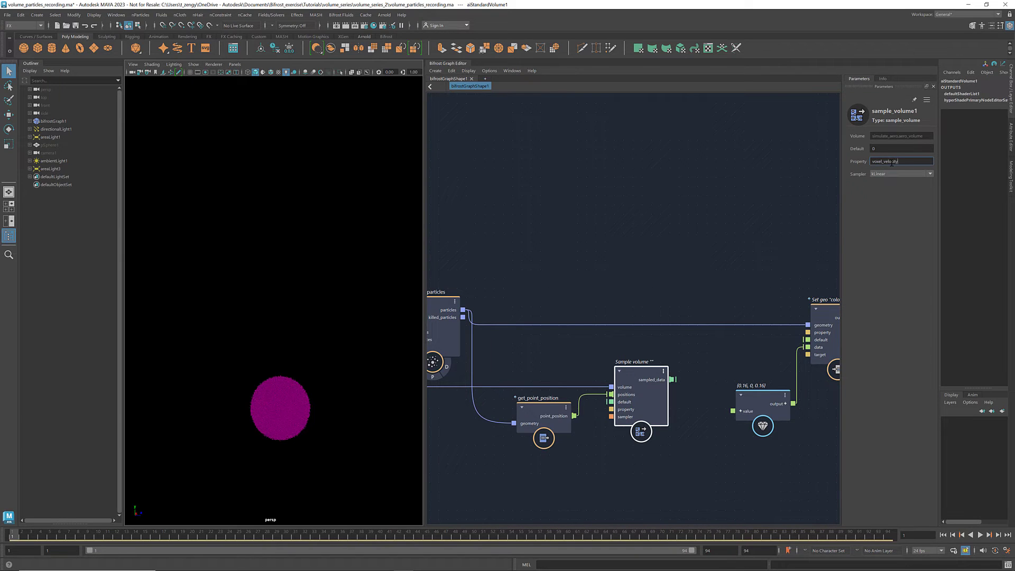
pyautogui.rightClick(625, 389)
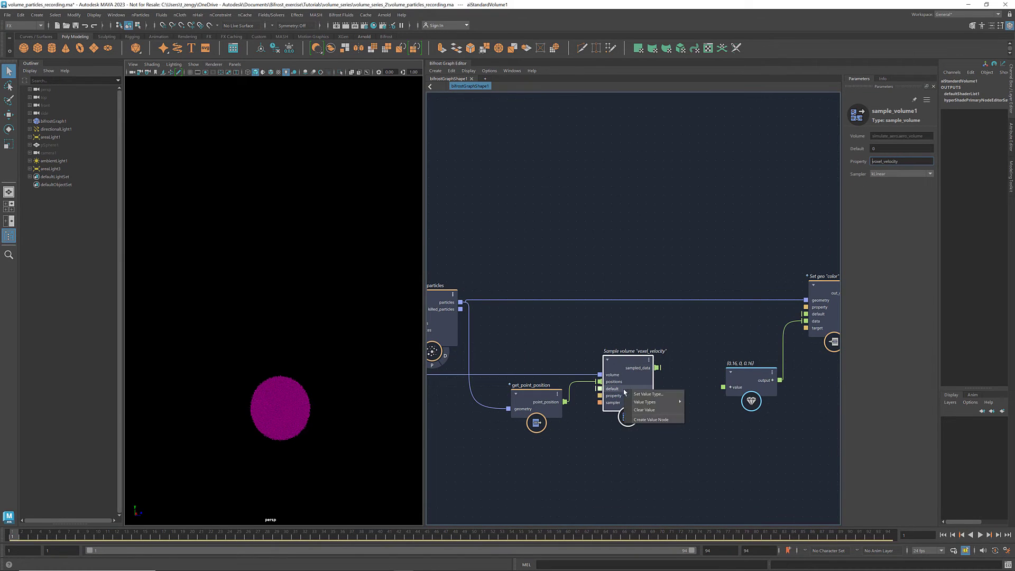
pyautogui.moveTo(653, 403)
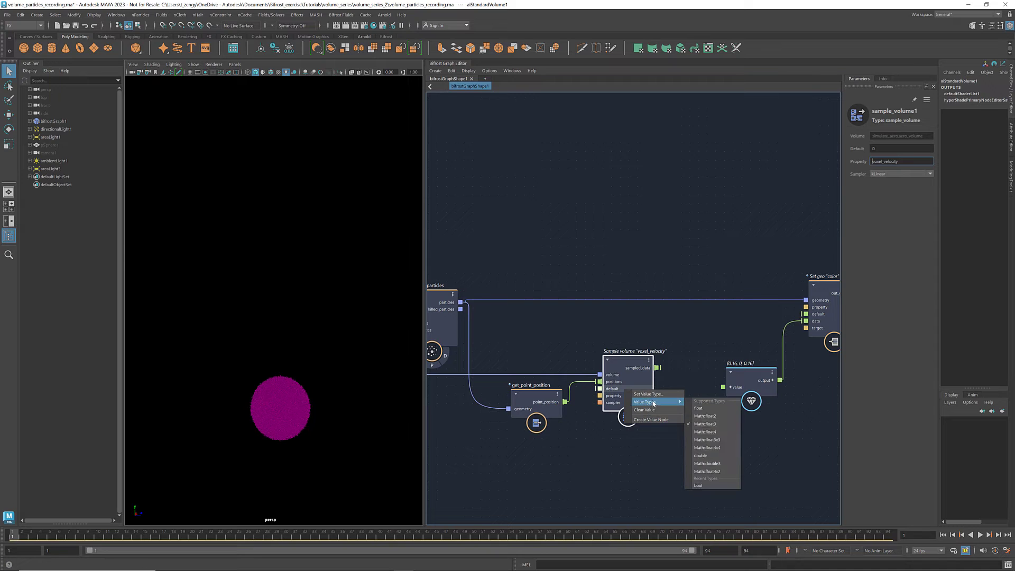
pyautogui.click(703, 424)
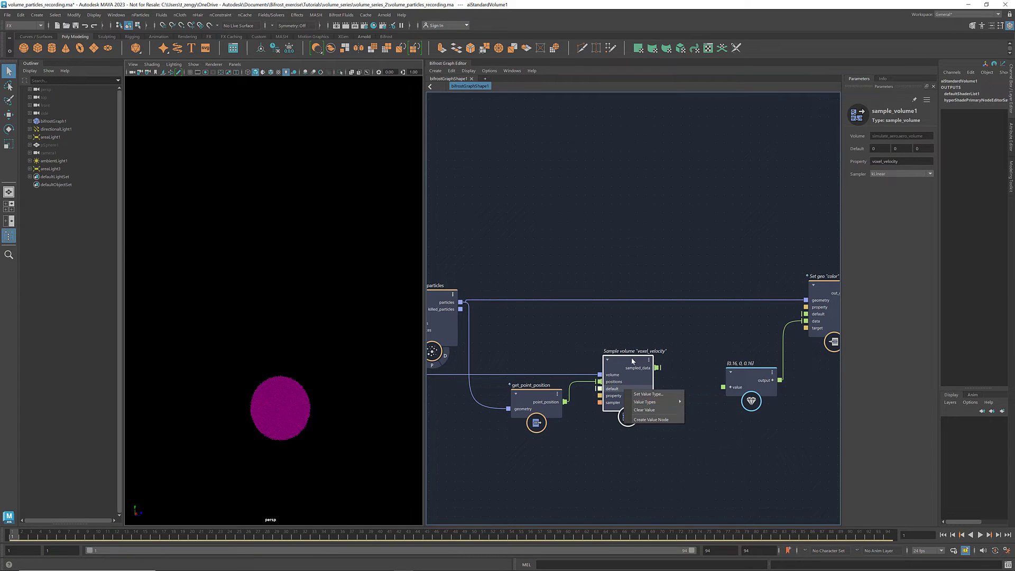
# Make room after sample_volume, add a length node and connect sampled_data to its vector input.
pyautogui.scroll(-5, 552, 401)
pyautogui.click(767, 269)
pyautogui.scroll(5, 587, 385)
pyautogui.press('Tab')
pyautogui.write('len')
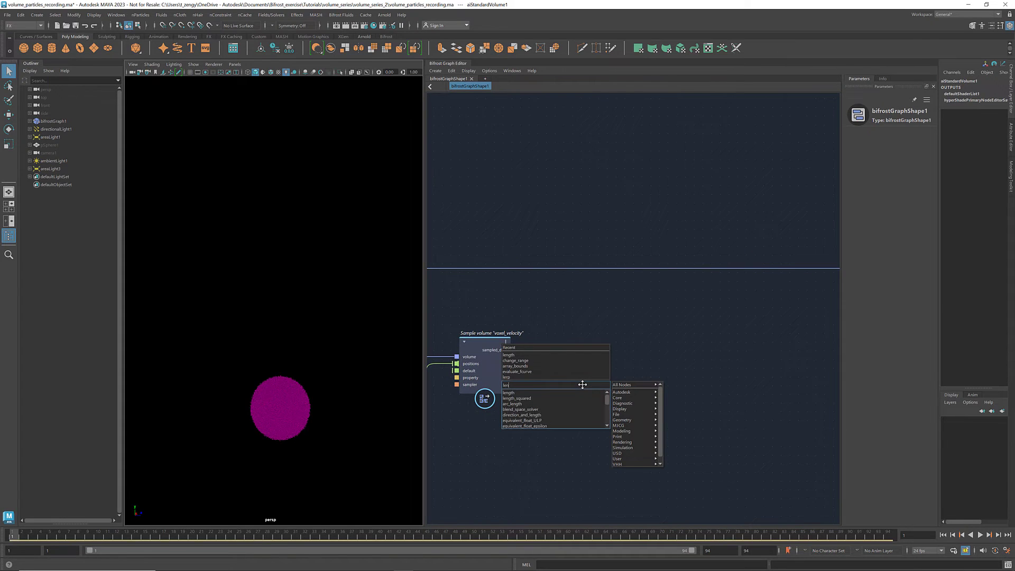
pyautogui.write('gth')
pyautogui.press('Down')
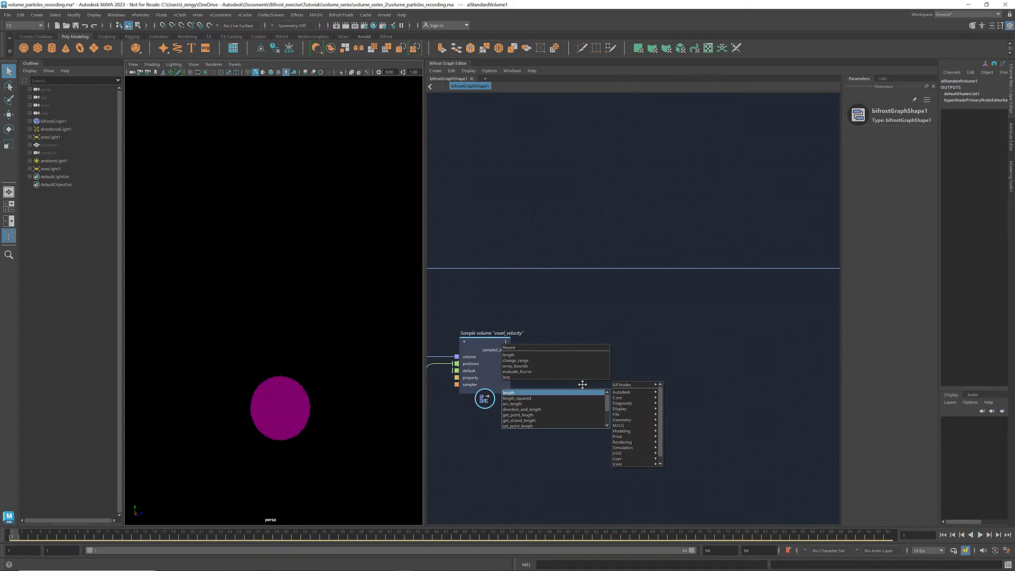
pyautogui.press('Return')
pyautogui.moveTo(582, 401); pyautogui.dragTo(579, 359)
pyautogui.moveTo(513, 350); pyautogui.dragTo(582, 350)
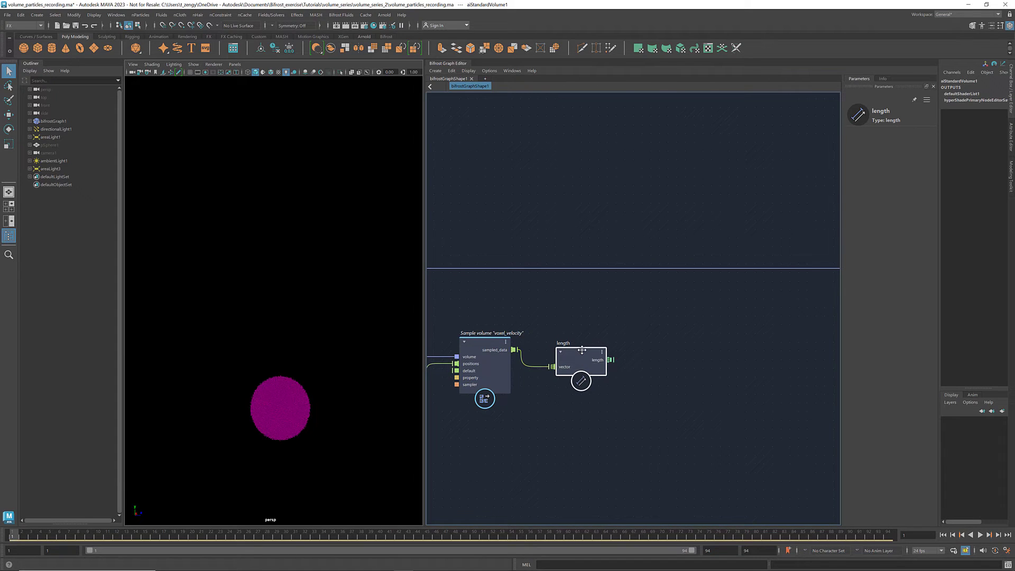
# Add an array_bounds node and feed the length output into its array input.
pyautogui.keyDown('alt'); pyautogui.moveTo(685, 379); pyautogui.dragTo(657, 378, button='middle'); pyautogui.keyUp('alt')
pyautogui.click(651, 376)
pyautogui.press('Tab')
pyautogui.write('arra')
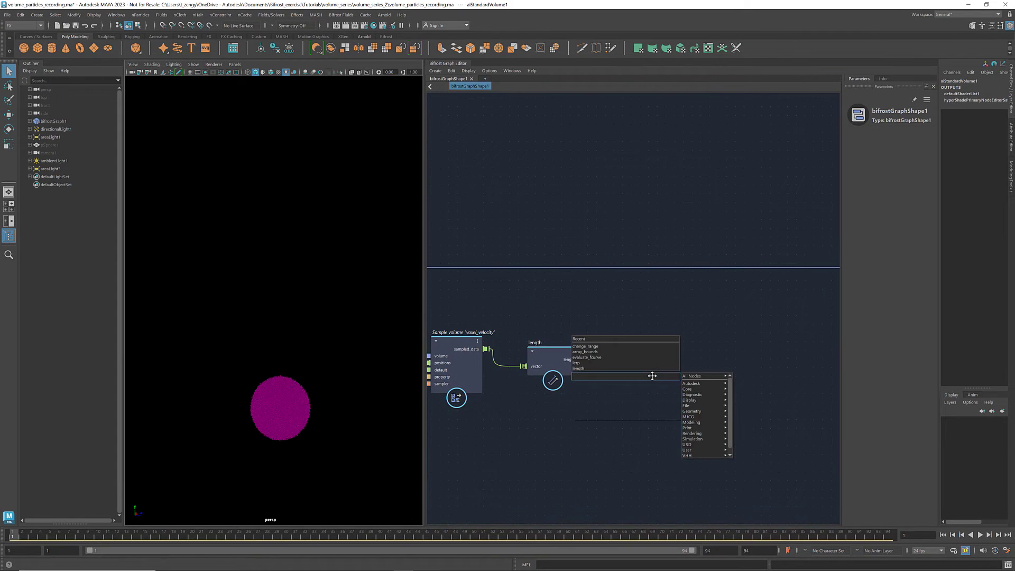
pyautogui.write('y_boun')
pyautogui.press('Down')
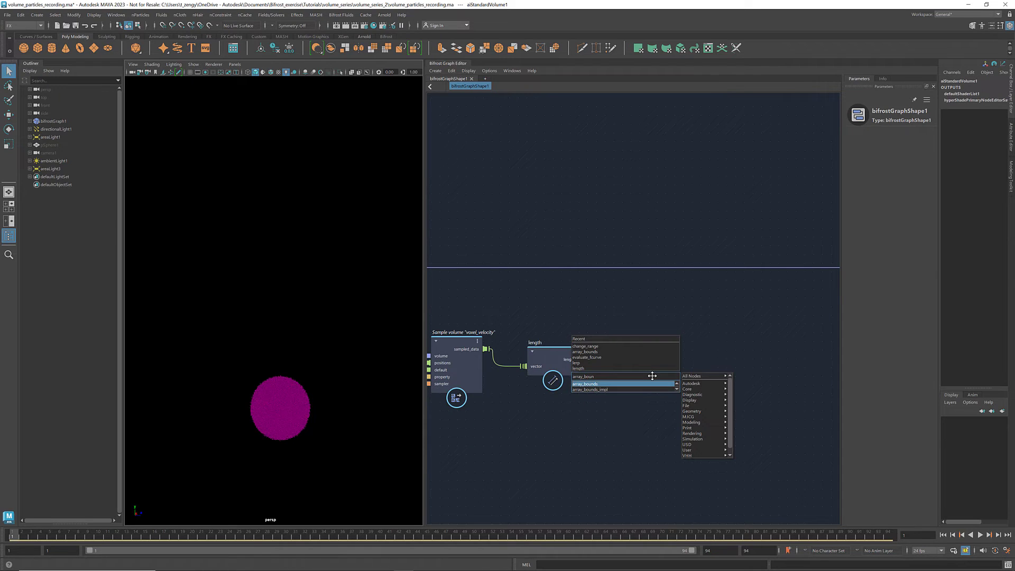
pyautogui.press('Return')
pyautogui.moveTo(582, 360); pyautogui.dragTo(636, 382)
# Add a change_range node and connect array_bounds' min_bound and max_bound to its from_start and from_end.
pyautogui.keyDown('alt'); pyautogui.moveTo(697, 383); pyautogui.dragTo(664, 387, button='middle'); pyautogui.keyUp('alt')
pyautogui.click(687, 371)
pyautogui.press('Tab')
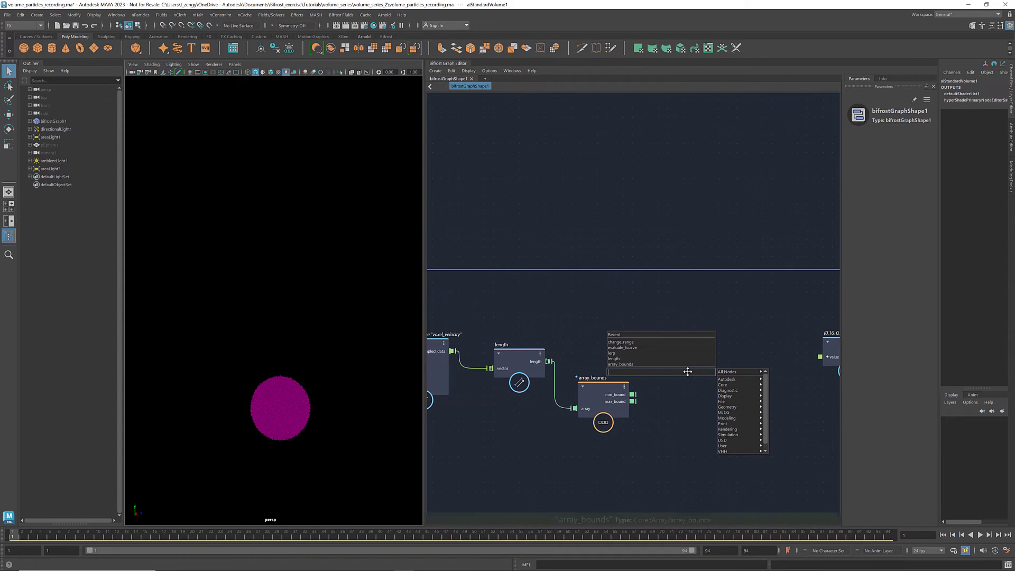
pyautogui.write('change')
pyautogui.press('Down')
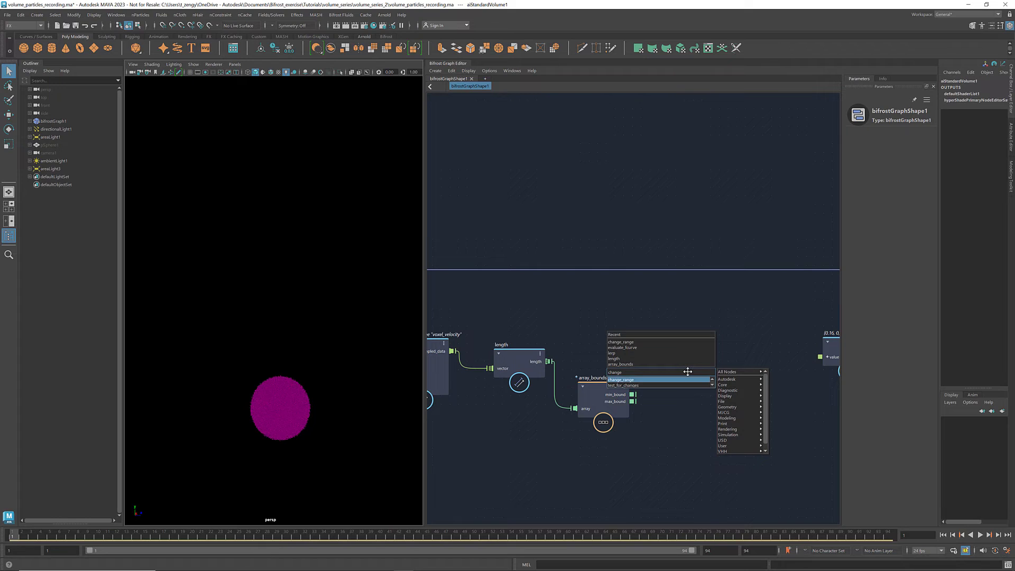
pyautogui.press('Return')
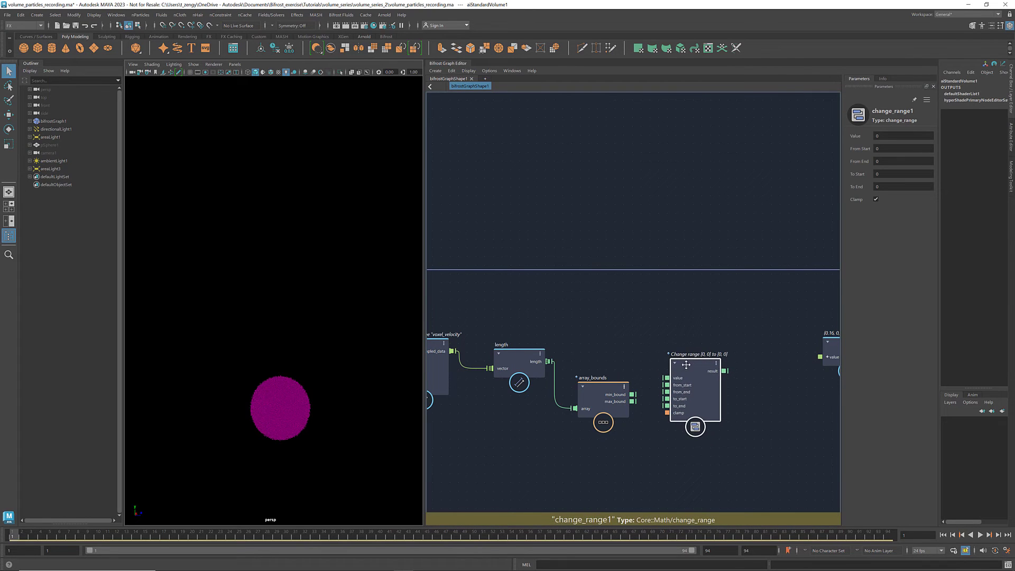
pyautogui.moveTo(631, 394); pyautogui.dragTo(667, 391)
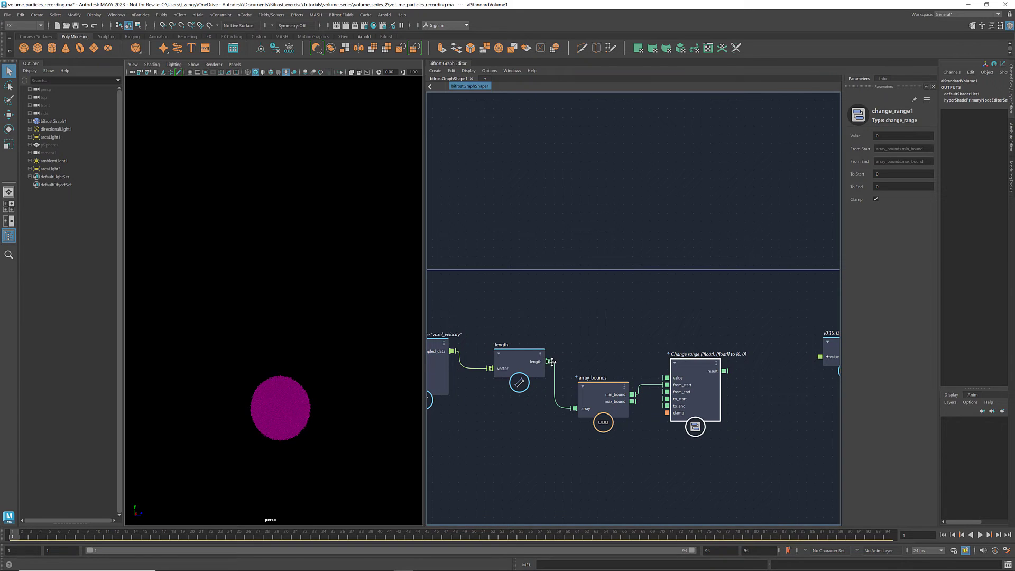
# Connect the length output to change_range's value input and set its To End to 1.
pyautogui.moveTo(549, 361); pyautogui.dragTo(692, 355)
pyautogui.click(884, 174)
pyautogui.write('1')
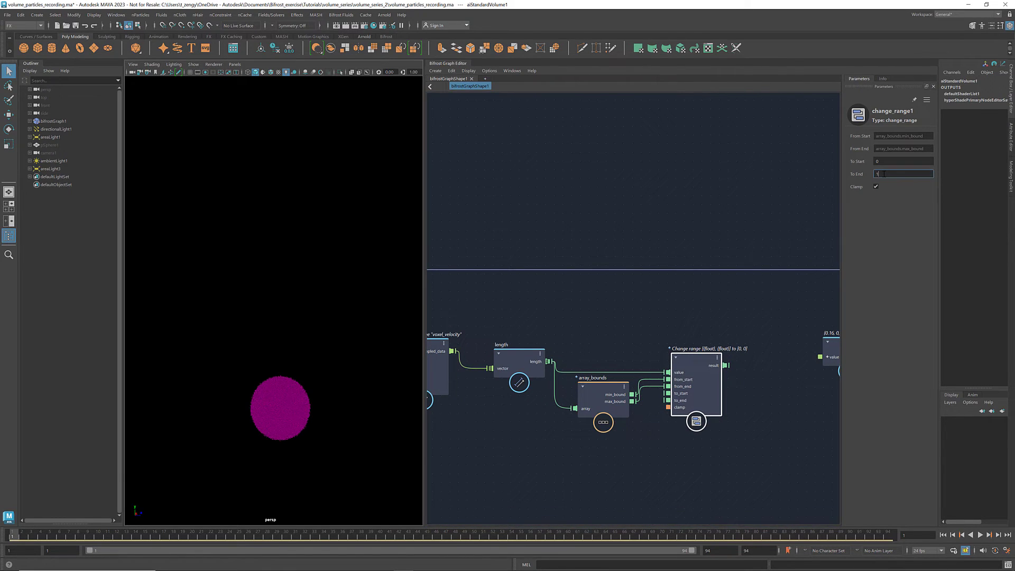
pyautogui.click(779, 419)
# Move the colour value node up and add an evaluate_fcurve node with change_range's result feeding its x input.
pyautogui.moveTo(779, 419); pyautogui.dragTo(607, 426, button='middle')
pyautogui.moveTo(660, 353); pyautogui.dragTo(647, 296)
pyautogui.press('Tab')
pyautogui.write('eval')
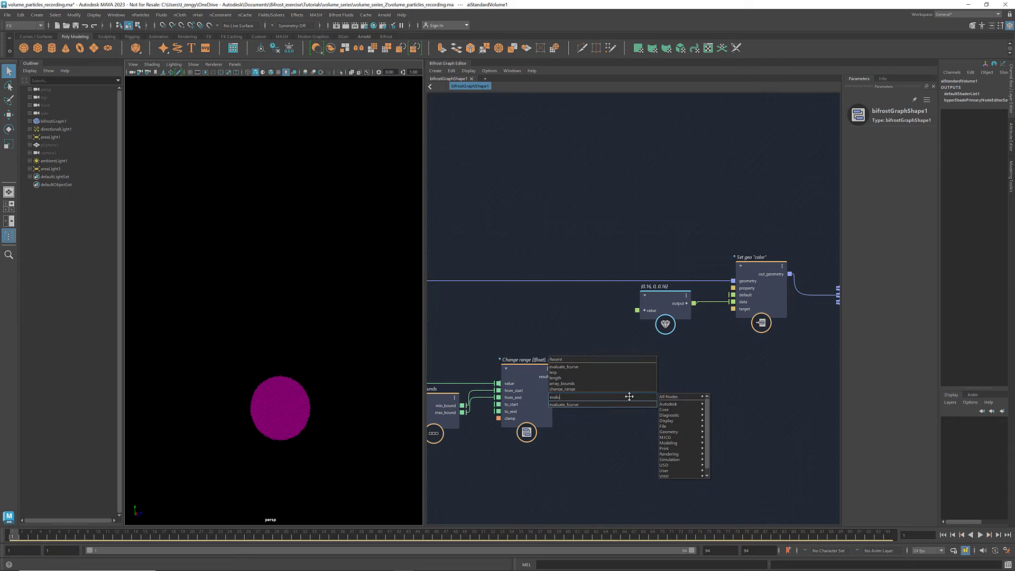
pyautogui.press('Down')
pyautogui.press('Return')
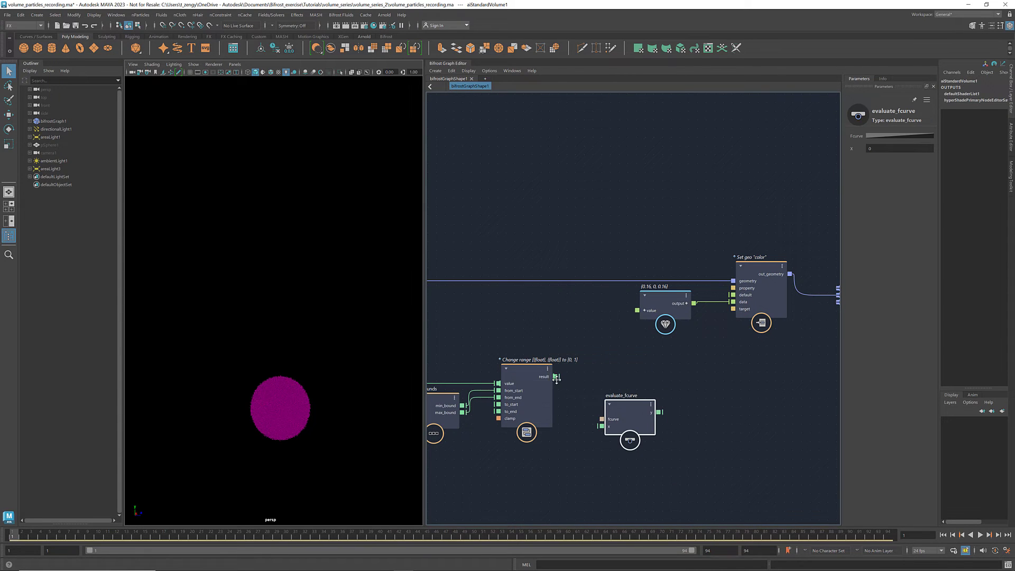
pyautogui.moveTo(621, 402); pyautogui.dragTo(612, 394)
# Add a lerp node and connect evaluate_fcurve's y output to its fraction input.
pyautogui.keyDown('alt'); pyautogui.moveTo(670, 399); pyautogui.dragTo(628, 403, button='middle'); pyautogui.keyUp('alt')
pyautogui.click(680, 403)
pyautogui.press('Tab')
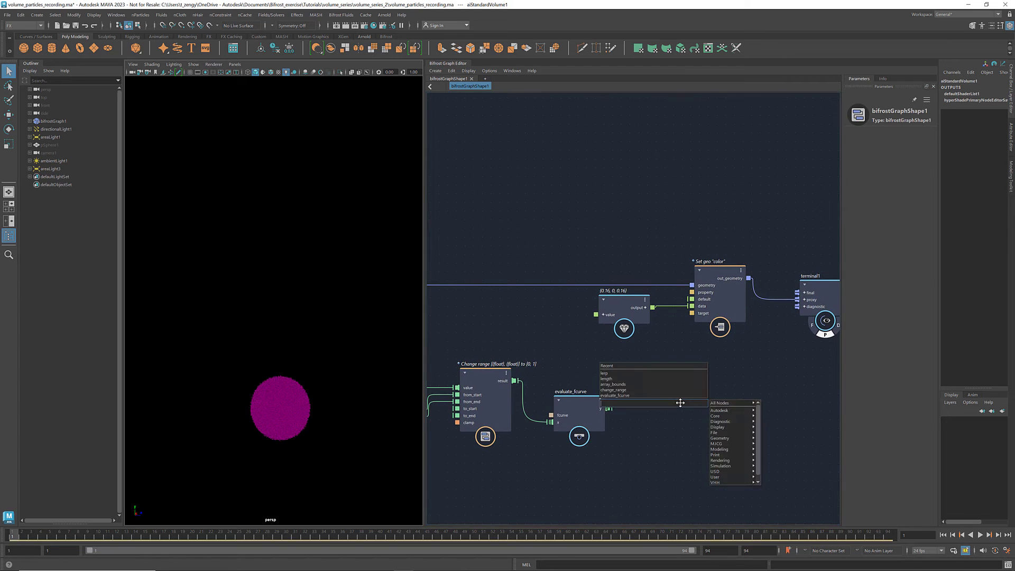
pyautogui.write('lerp')
pyautogui.press('Return')
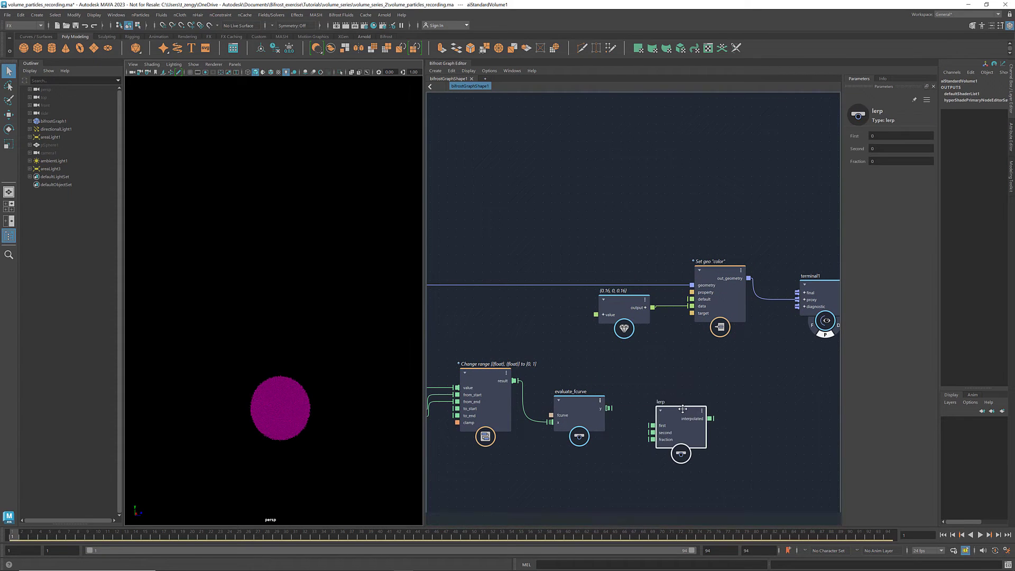
pyautogui.moveTo(643, 427); pyautogui.dragTo(690, 407)
# Duplicate the colour value node, set the copy to 0.8, 0.5, 0, and tidy the nodes around it.
pyautogui.moveTo(622, 301); pyautogui.dragTo(575, 353)
pyautogui.hotkey('ctrl', 'd')
pyautogui.keyDown('shift'); pyautogui.moveTo(579, 306); pyautogui.dragTo(578, 294); pyautogui.keyUp('shift')
pyautogui.moveTo(827, 263); pyautogui.dragTo(723, 312)
pyautogui.moveTo(723, 312); pyautogui.dragTo(721, 293)
pyautogui.click(592, 346)
pyautogui.doubleClick(879, 159)
pyautogui.write('0.8')
pyautogui.press('Tab')
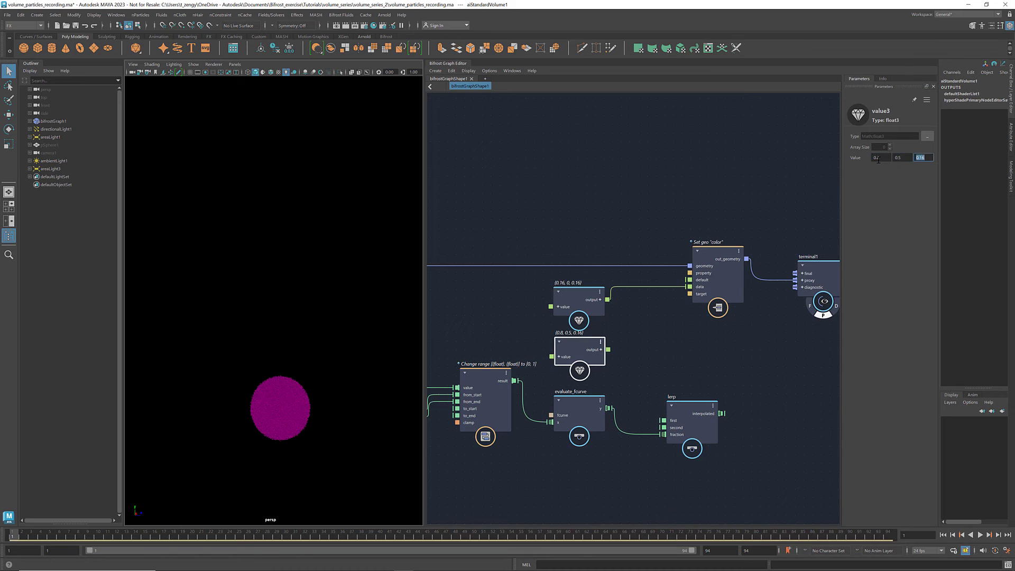
# Connect the purple and orange value nodes to lerp's first and second inputs and space out the nodes feeding lerp.
pyautogui.moveTo(607, 299); pyautogui.dragTo(661, 427)
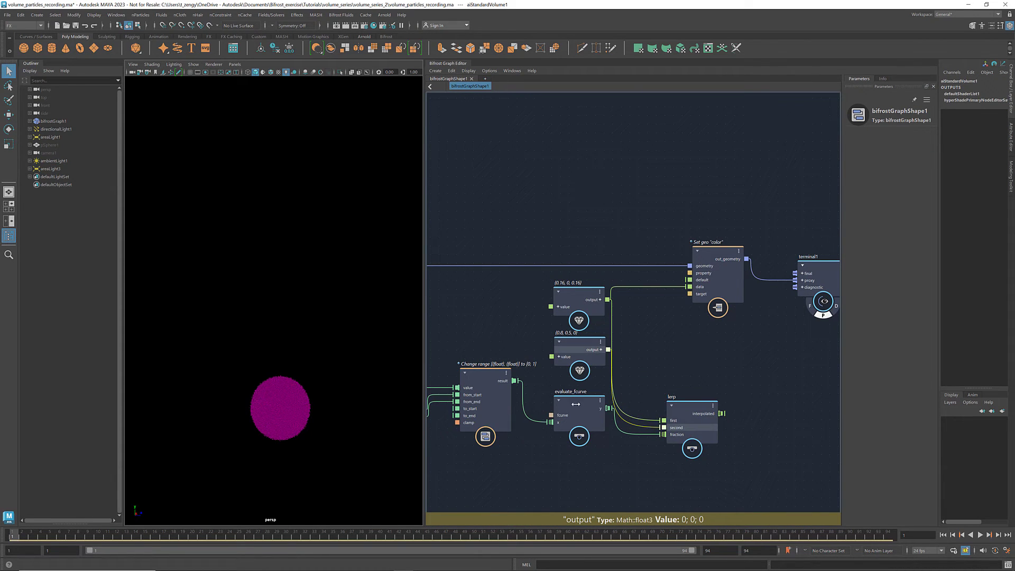
pyautogui.moveTo(572, 400); pyautogui.dragTo(573, 424)
pyautogui.moveTo(576, 342); pyautogui.dragTo(571, 362)
pyautogui.moveTo(576, 294); pyautogui.dragTo(570, 302)
# Move the Set geo "color" and terminal1 nodes further along and connect lerp's interpolated output to Set geo's data input.
pyautogui.keyDown('alt'); pyautogui.moveTo(754, 391); pyautogui.dragTo(670, 386, button='middle'); pyautogui.keyUp('alt')
pyautogui.moveTo(772, 219); pyautogui.dragTo(647, 297)
pyautogui.moveTo(642, 277); pyautogui.dragTo(729, 277)
pyautogui.moveTo(637, 408); pyautogui.dragTo(690, 281)
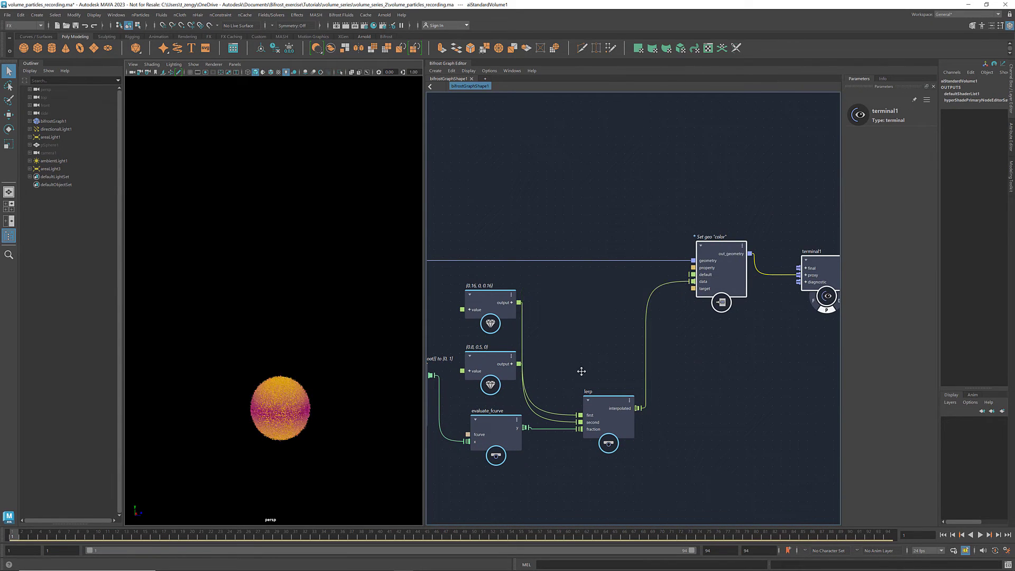
# Reshape evaluate_fcurve's fcurve by adjusting its points and tangents to change the blend between the two colours.
pyautogui.moveTo(562, 317); pyautogui.dragTo(649, 307, button='middle')
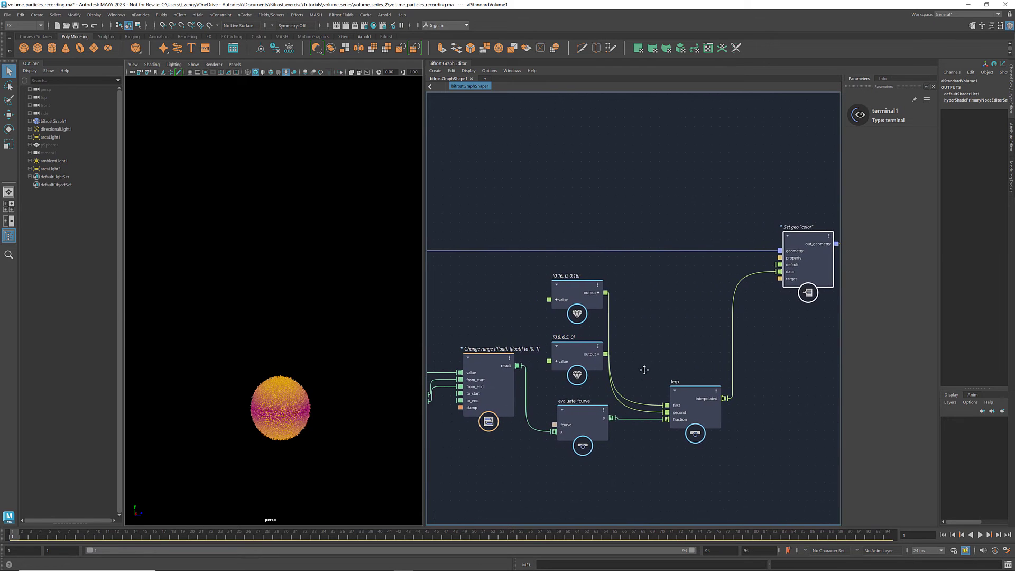
pyautogui.click(582, 423)
pyautogui.click(897, 136)
pyautogui.click(916, 165)
pyautogui.moveTo(889, 194); pyautogui.dragTo(909, 206)
pyautogui.click(836, 250)
pyautogui.moveTo(863, 222)
pyautogui.mouseDown()
pyautogui.moveTo(872, 240)
pyautogui.moveTo(870, 225)
pyautogui.moveTo(849, 225)
pyautogui.mouseUp()
pyautogui.click(915, 165)
pyautogui.moveTo(910, 207); pyautogui.dragTo(901, 201)
pyautogui.click(809, 422)
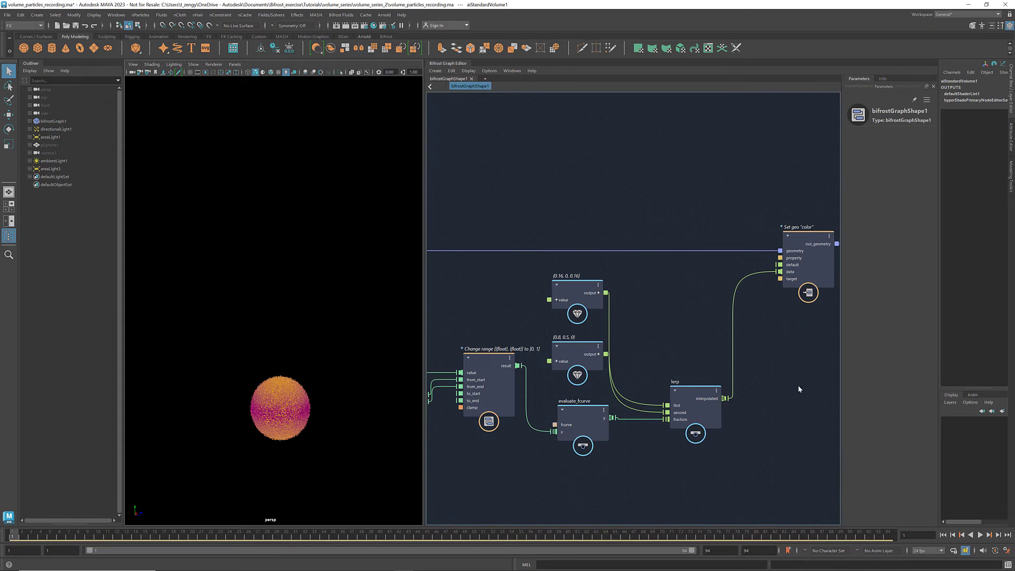
# Play the coloured particle simulation, return to the first frame, and turn off terminal1's proxy display.
pyautogui.click(979, 534)
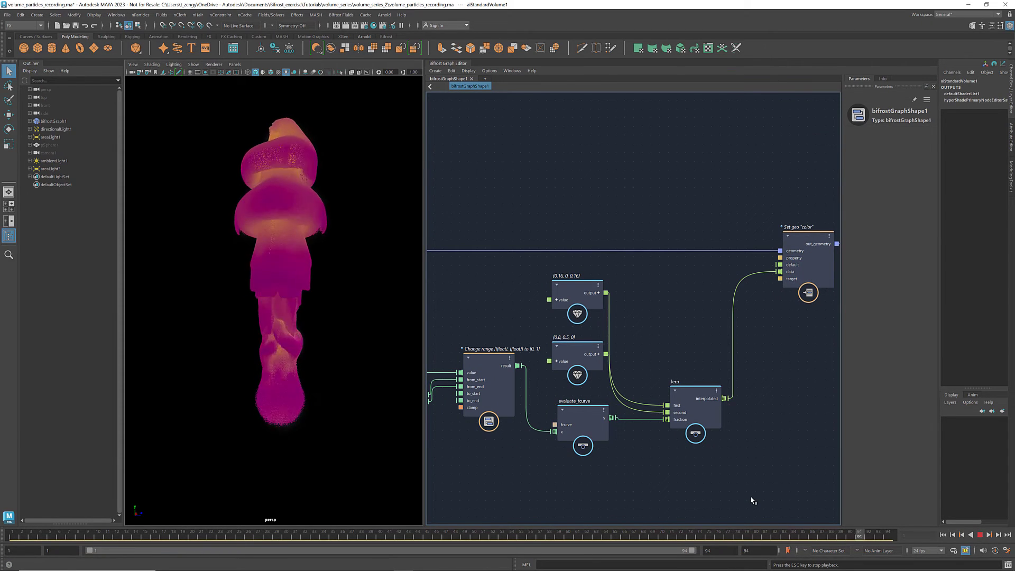
pyautogui.click(943, 534)
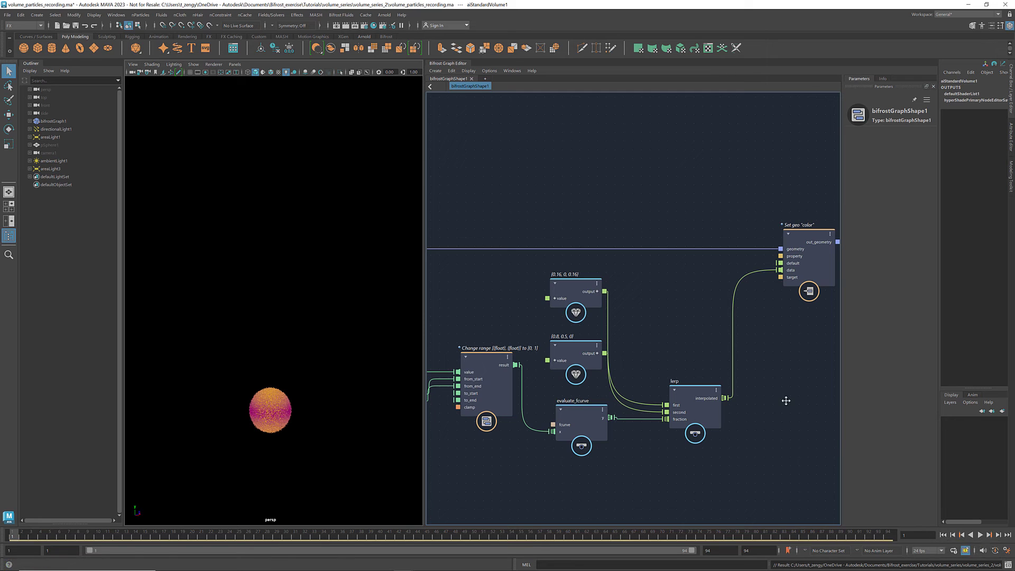
pyautogui.moveTo(786, 401); pyautogui.dragTo(740, 324, button='middle')
pyautogui.click(718, 309)
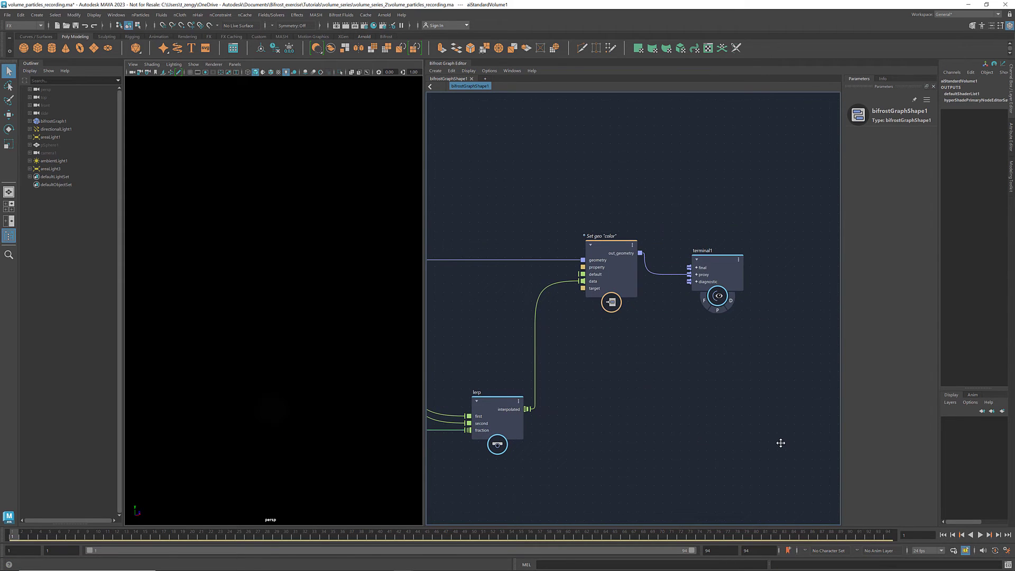
# Set the fog density mode of the source_air node to set.
pyautogui.scroll(-8, 780, 443)
pyautogui.scroll(2, 707, 333)
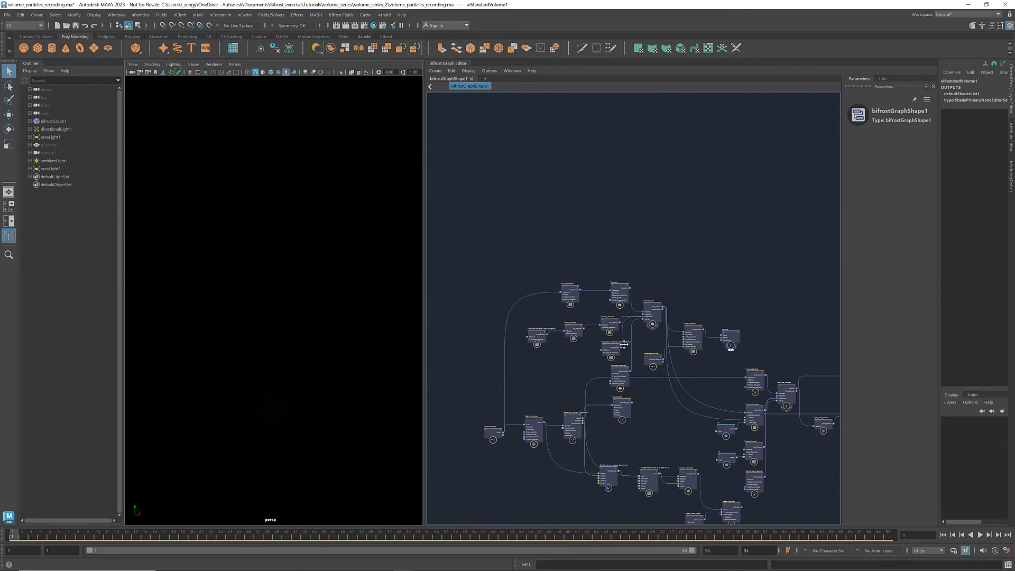
pyautogui.scroll(10, 624, 344)
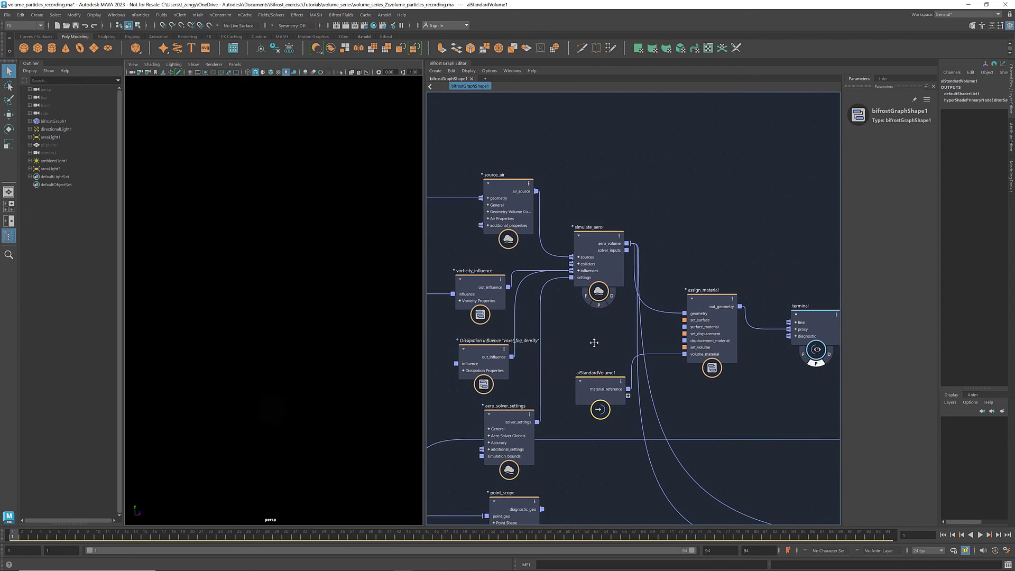
pyautogui.click(490, 182)
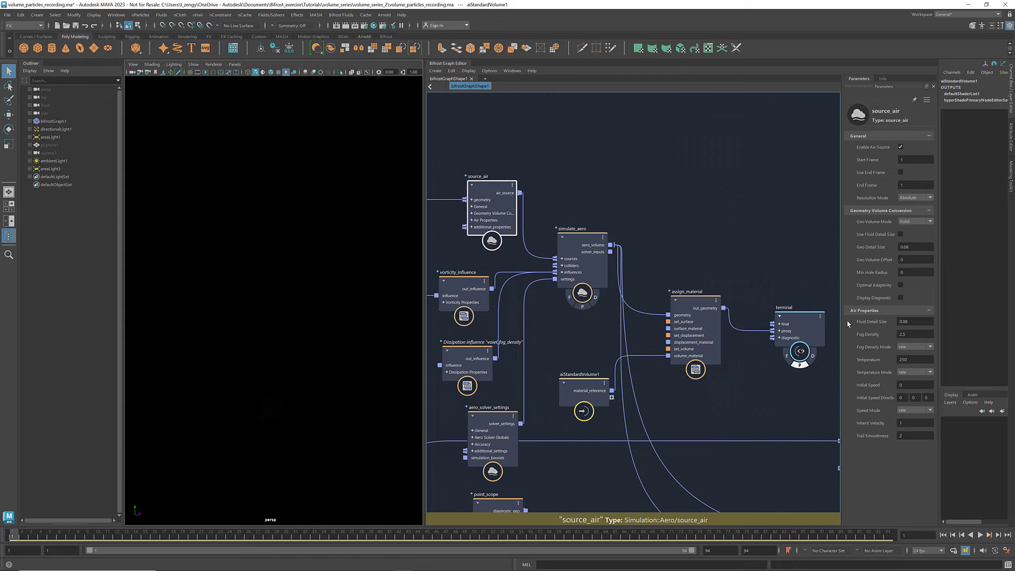
pyautogui.click(930, 347)
pyautogui.click(926, 352)
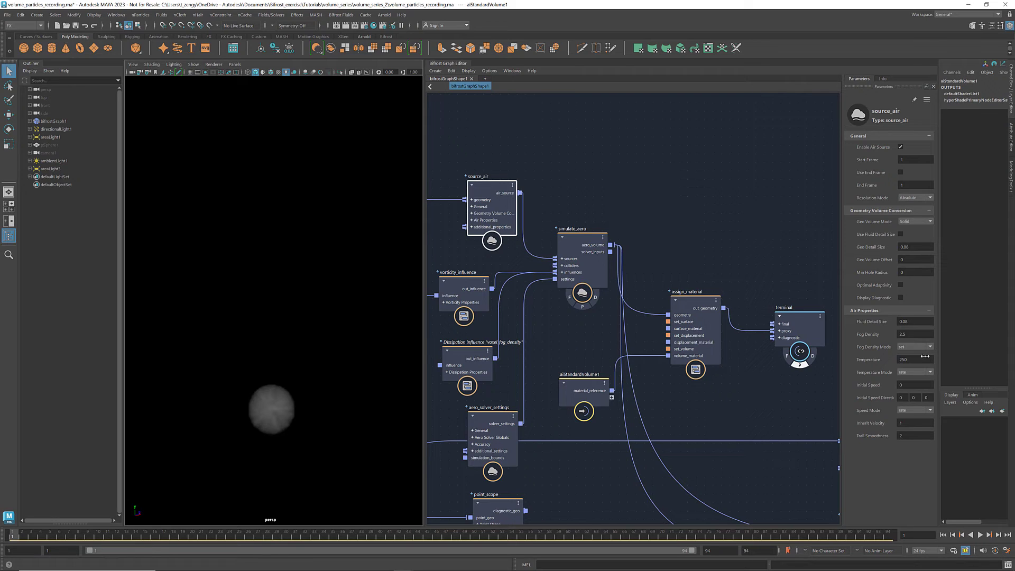
# Edit source_air's initial speed settings, entering 1 for the Y component of the initial speed direction.
pyautogui.click(910, 384)
pyautogui.click(915, 397)
pyautogui.write('1')
pyautogui.press('Return')
# Set aero_solver_settings to the fluffy style with a Y buoyancy of -20, and preview the smoke simulation.
pyautogui.click(490, 415)
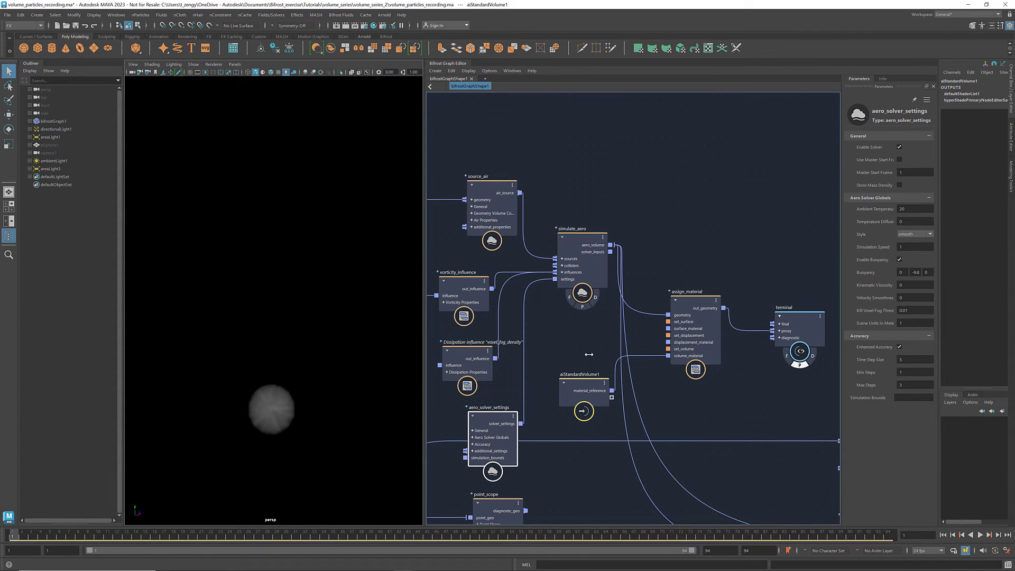
pyautogui.click(930, 234)
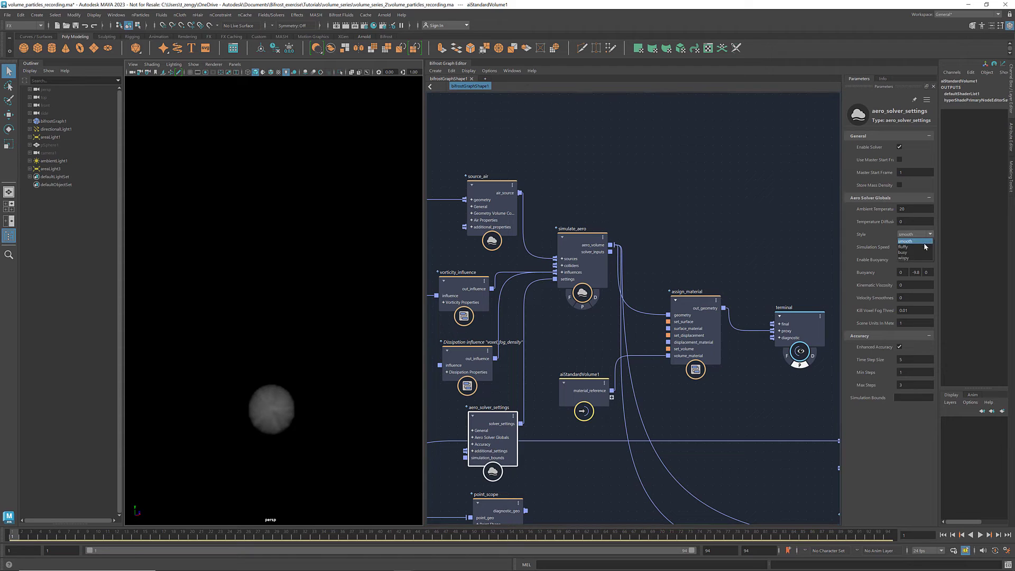
pyautogui.click(921, 245)
pyautogui.press('Return')
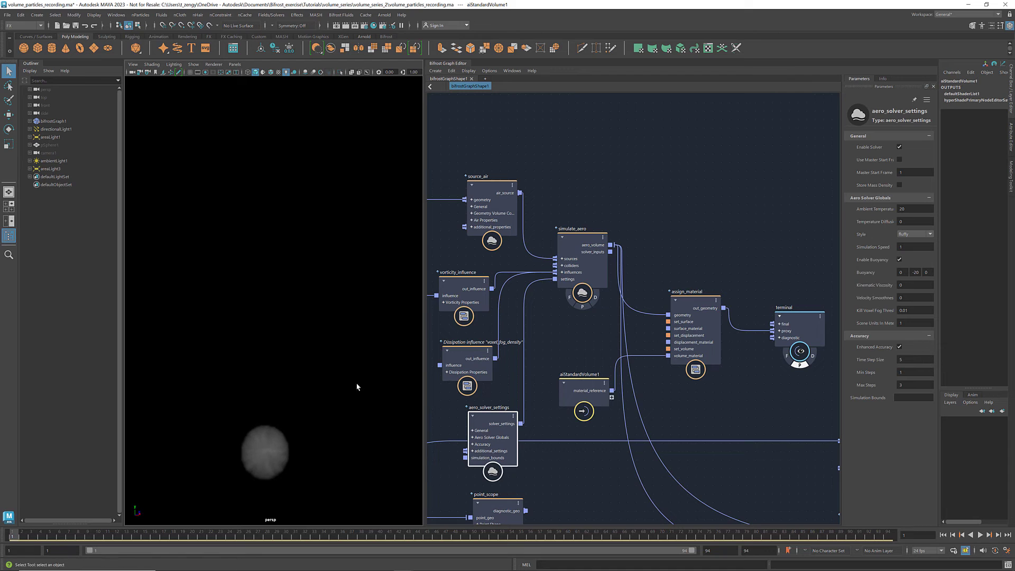
pyautogui.click(979, 535)
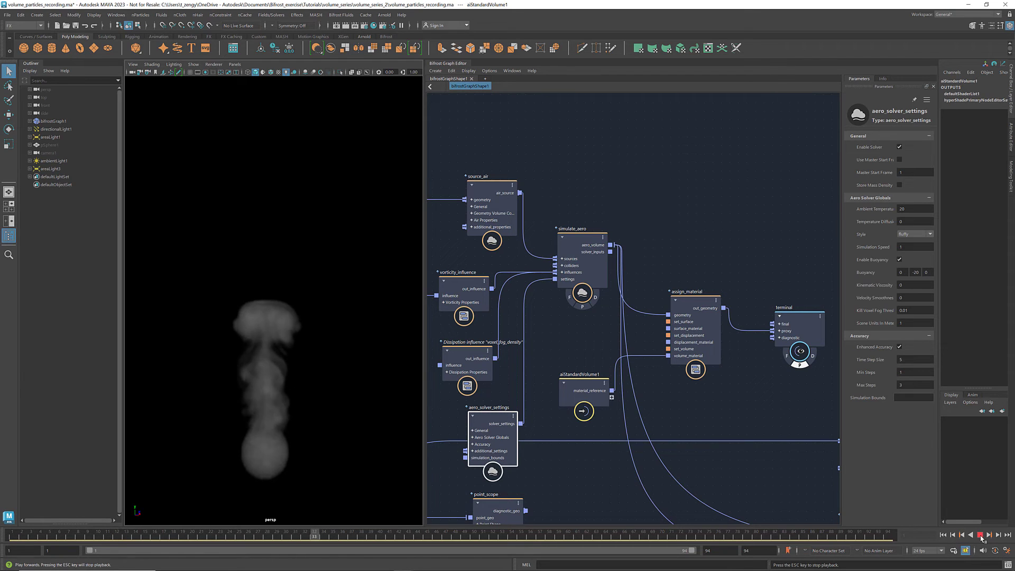
pyautogui.click(979, 534)
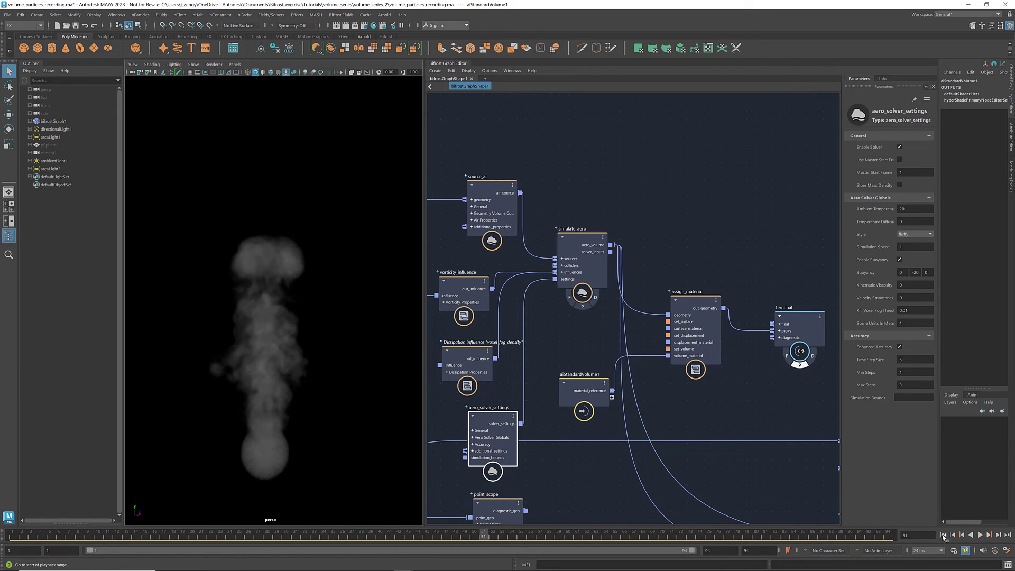
pyautogui.click(942, 535)
# Change the vorticity value on vorticity_influence, play the smoke simulation, and return to the first frame.
pyautogui.click(460, 285)
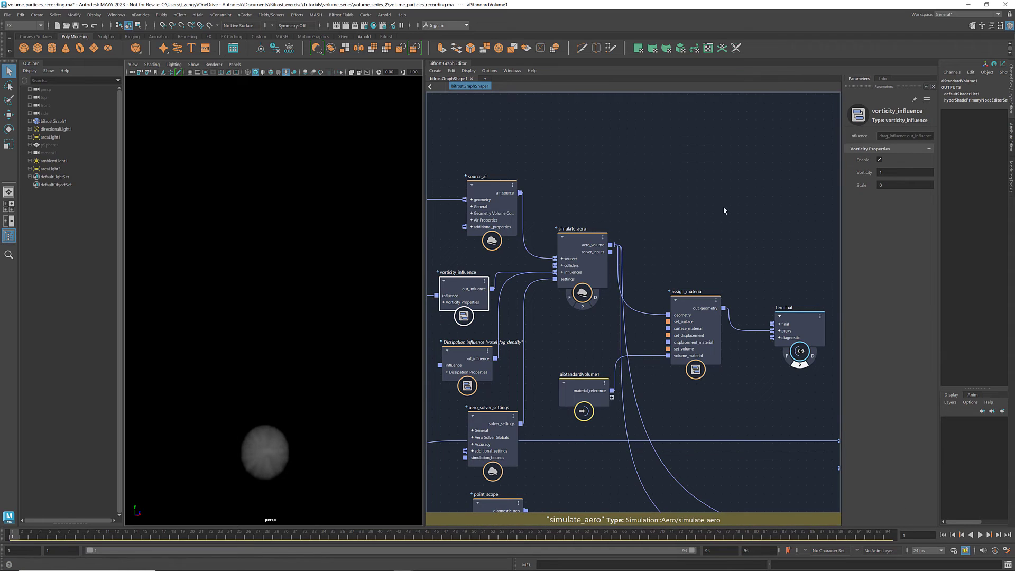
pyautogui.click(885, 173)
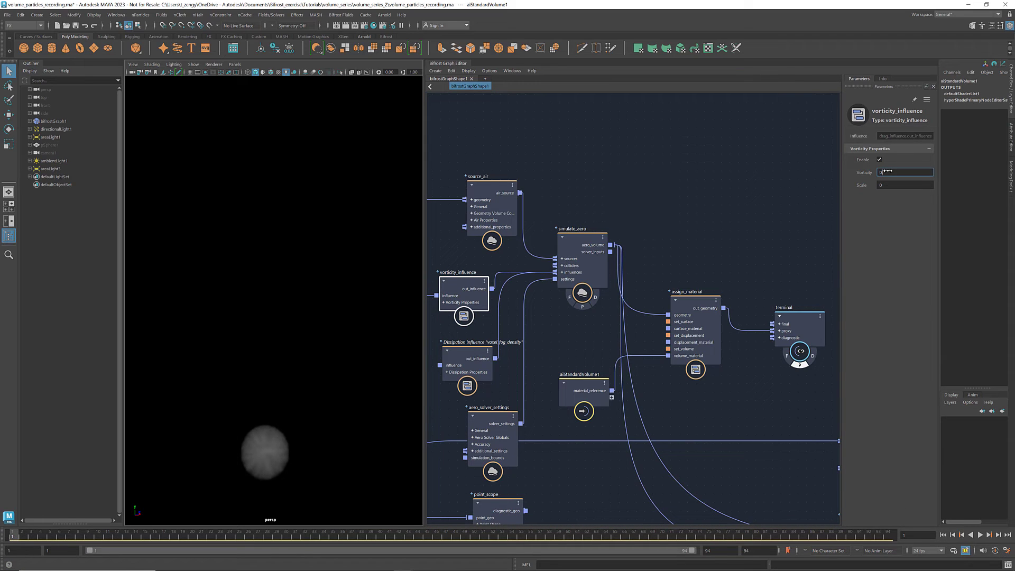
pyautogui.click(785, 265)
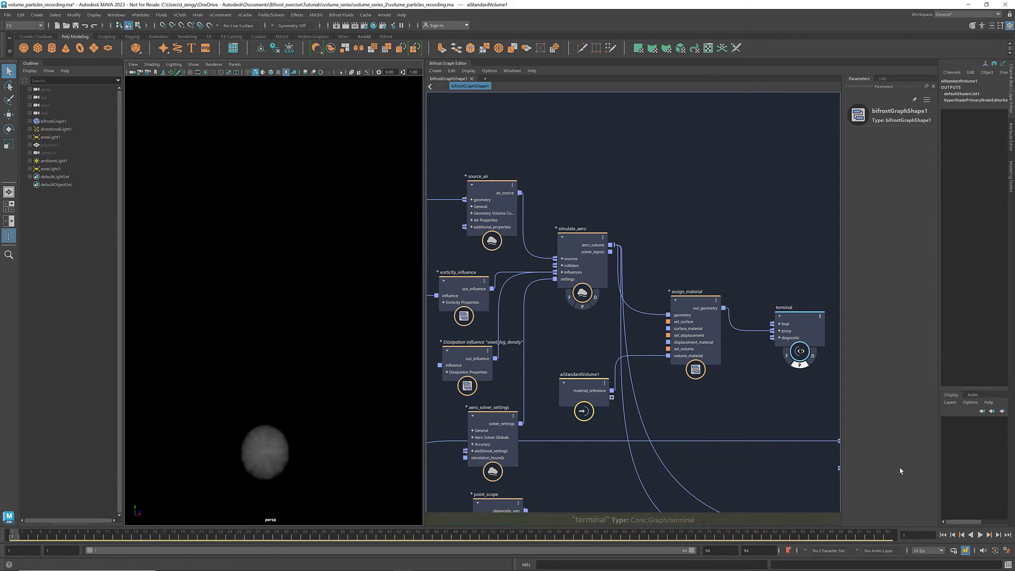
pyautogui.click(980, 535)
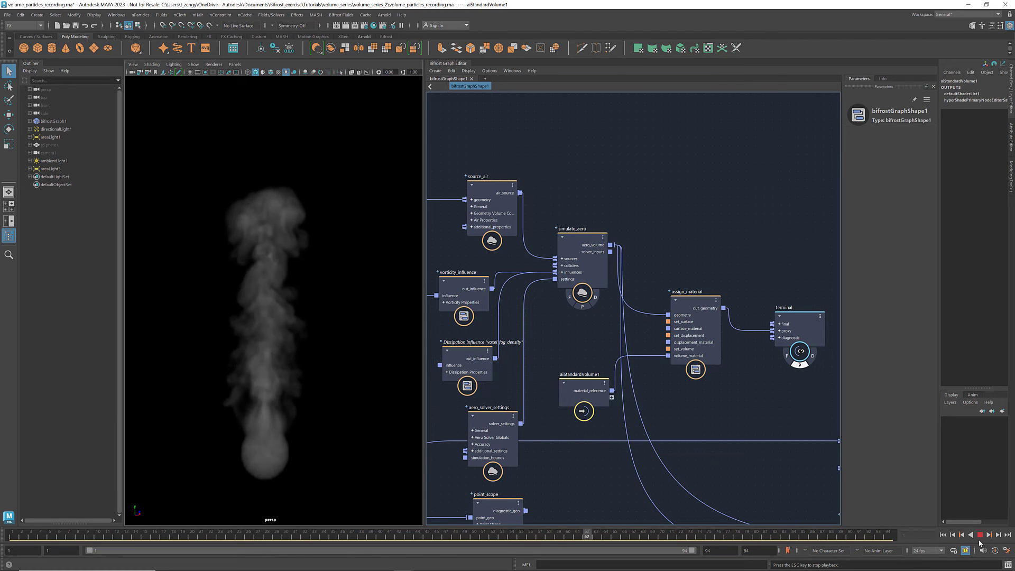
pyautogui.click(979, 535)
pyautogui.click(942, 534)
# Turn terminal1's proxy display back on and play the coloured particles following the smoke.
pyautogui.scroll(-6, 680, 376)
pyautogui.keyDown('alt'); pyautogui.moveTo(814, 433); pyautogui.dragTo(670, 422, button='middle'); pyautogui.keyUp('alt')
pyautogui.scroll(5, 670, 422)
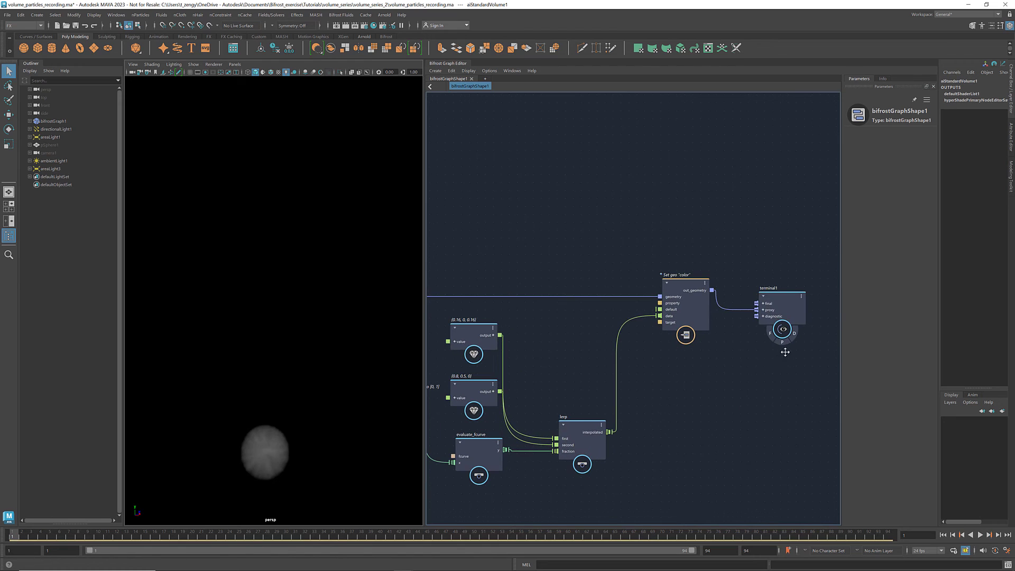
pyautogui.click(133, 64)
pyautogui.moveTo(188, 205)
pyautogui.click(276, 237)
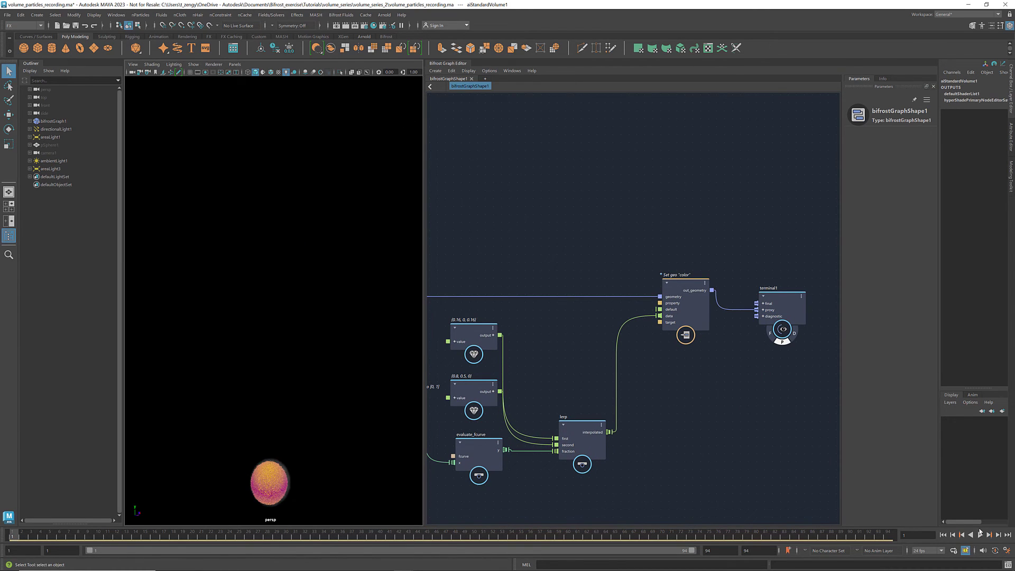
pyautogui.click(979, 535)
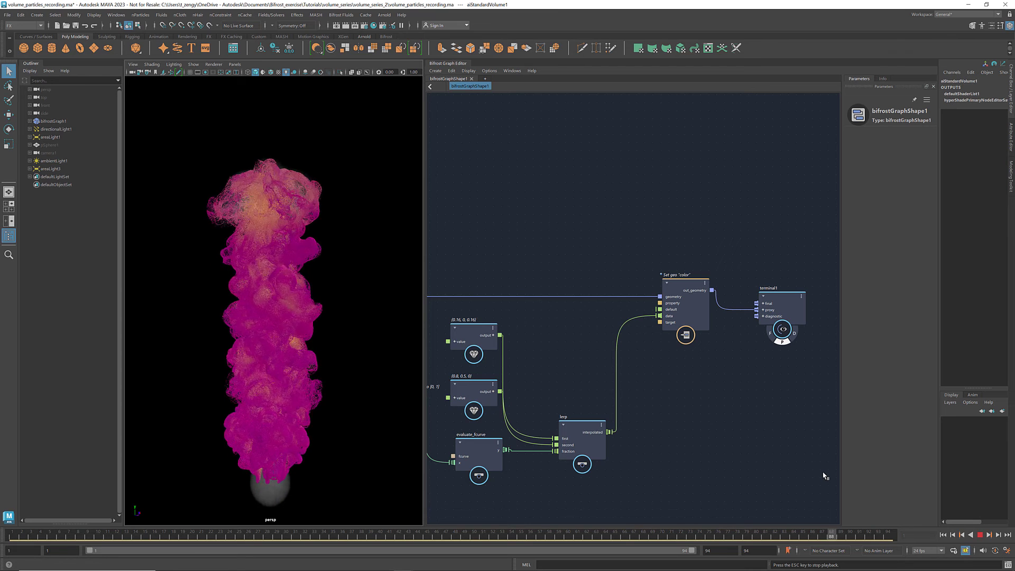
# Turn off the proxy display on the smoke's terminal node after assign_material.
pyautogui.scroll(-1, 797, 436)
pyautogui.scroll(-5, 685, 378)
pyautogui.keyDown('alt'); pyautogui.moveTo(534, 317); pyautogui.dragTo(671, 309, button='middle'); pyautogui.keyUp('alt')
pyautogui.scroll(4, 589, 312)
pyautogui.click(590, 312)
# Reshape evaluate_fcurve's fcurve into an arch by raising the tangents of its end and start points.
pyautogui.keyDown('alt'); pyautogui.moveTo(794, 328); pyautogui.dragTo(583, 250, button='middle'); pyautogui.keyUp('alt')
pyautogui.keyDown('alt'); pyautogui.moveTo(705, 414); pyautogui.dragTo(529, 416, button='middle'); pyautogui.keyUp('alt')
pyautogui.scroll(5, 700, 415)
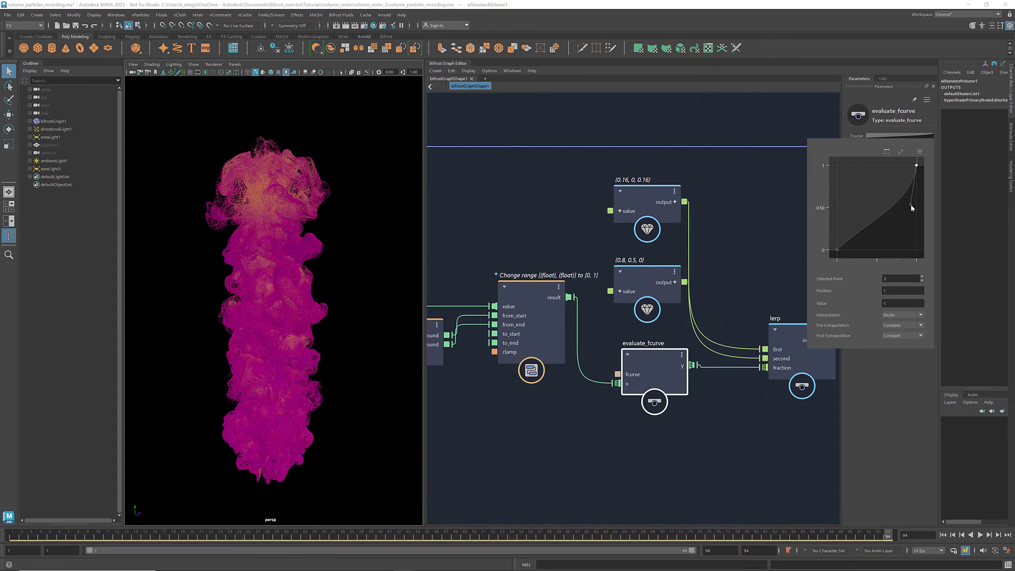
pyautogui.moveTo(910, 204); pyautogui.dragTo(873, 166)
pyautogui.click(837, 249)
pyautogui.moveTo(862, 223)
pyautogui.mouseDown()
pyautogui.moveTo(845, 206)
pyautogui.moveTo(856, 212)
pyautogui.mouseUp()
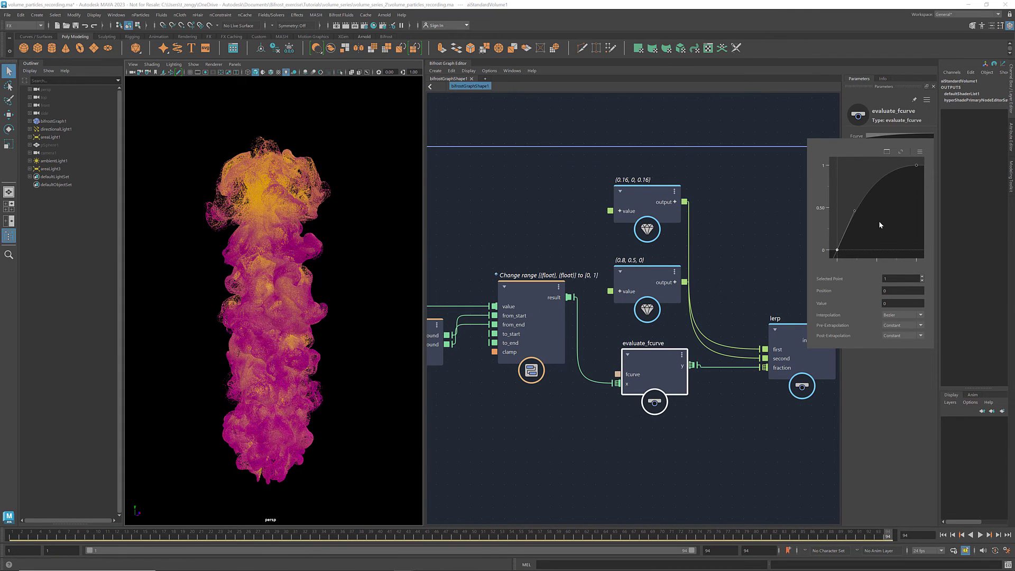
# Open the amount of the Scatter by "Number" node for editing and return the timeline to the first frame.
pyautogui.click(739, 416)
pyautogui.scroll(-3, 747, 408)
pyautogui.scroll(-2, 746, 413)
pyautogui.keyDown('alt'); pyautogui.moveTo(597, 430); pyautogui.dragTo(741, 422, button='middle'); pyautogui.keyUp('alt')
pyautogui.keyDown('alt'); pyautogui.moveTo(632, 432); pyautogui.dragTo(775, 390, button='middle'); pyautogui.keyUp('alt')
pyautogui.scroll(5, 530, 431)
pyautogui.keyDown('alt'); pyautogui.moveTo(520, 428); pyautogui.dragTo(641, 478, button='middle'); pyautogui.keyUp('alt')
pyautogui.click(496, 260)
pyautogui.click(901, 186)
pyautogui.click(902, 185)
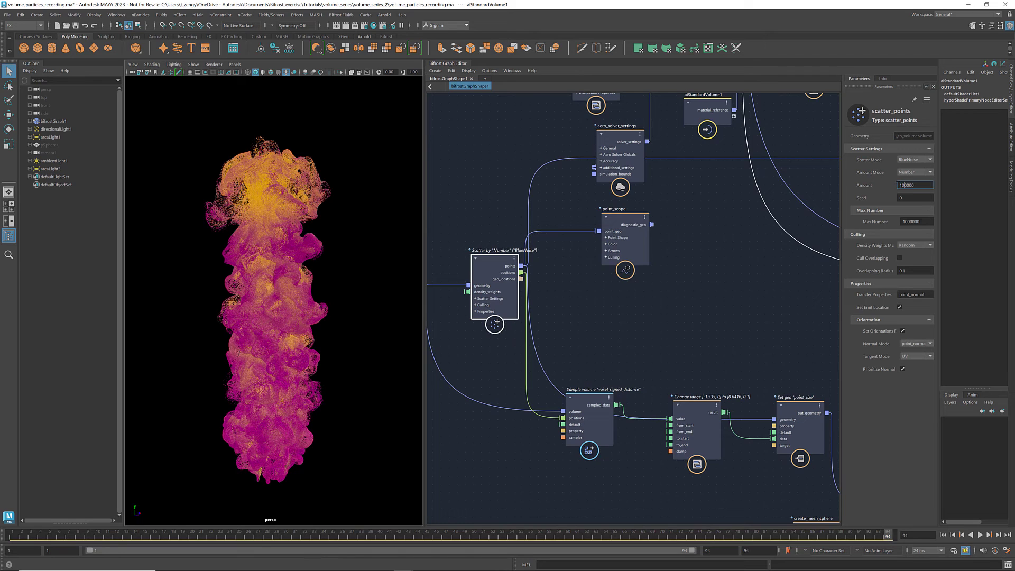
pyautogui.doubleClick(900, 185)
pyautogui.click(943, 536)
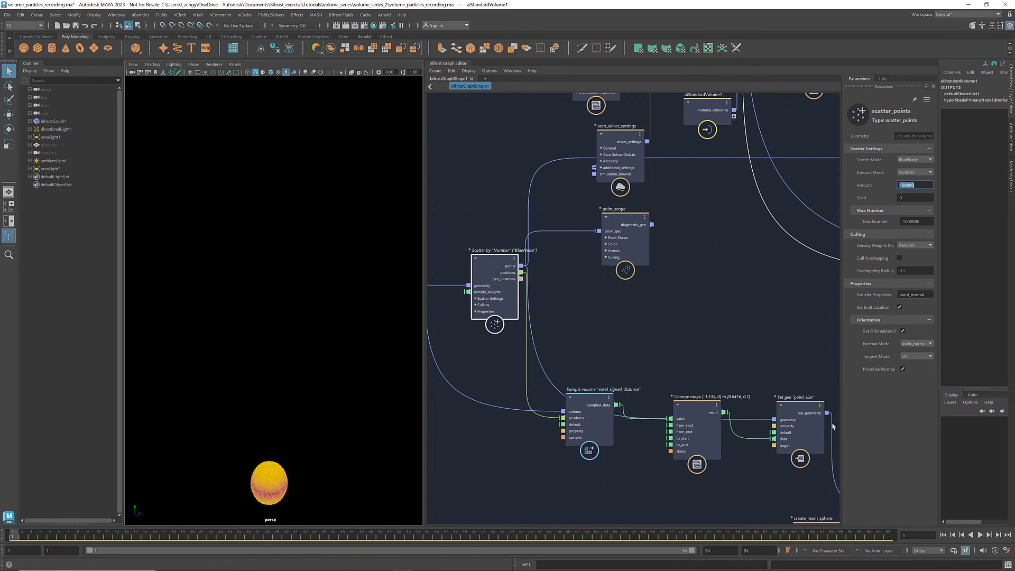
# Set volume_influence's force_scale value node to 12 and drag_influence1's drag value node to 17, and play the simulation.
pyautogui.moveTo(766, 361); pyautogui.dragTo(532, 332, button='middle')
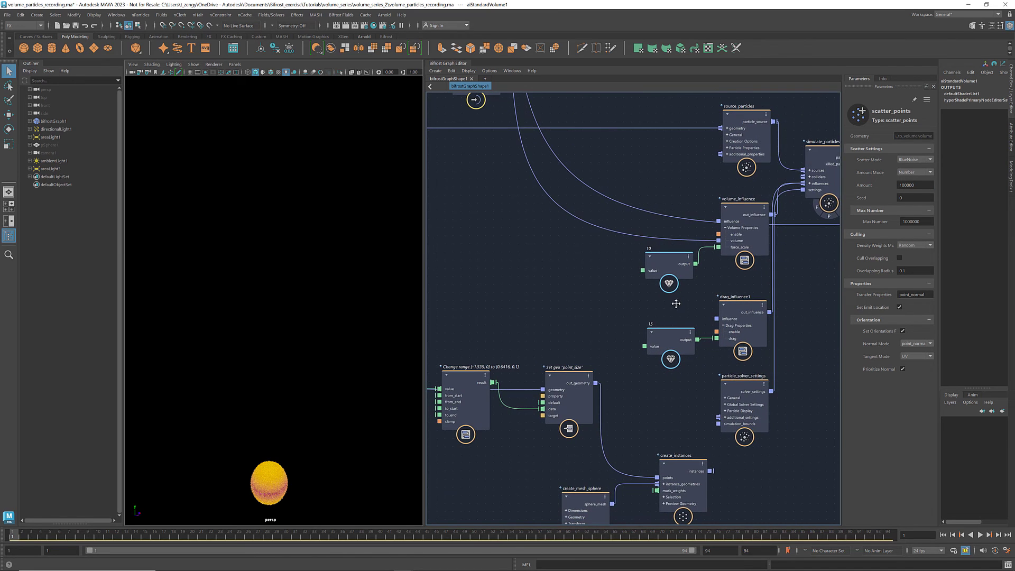
pyautogui.moveTo(675, 303); pyautogui.dragTo(611, 344, button='middle')
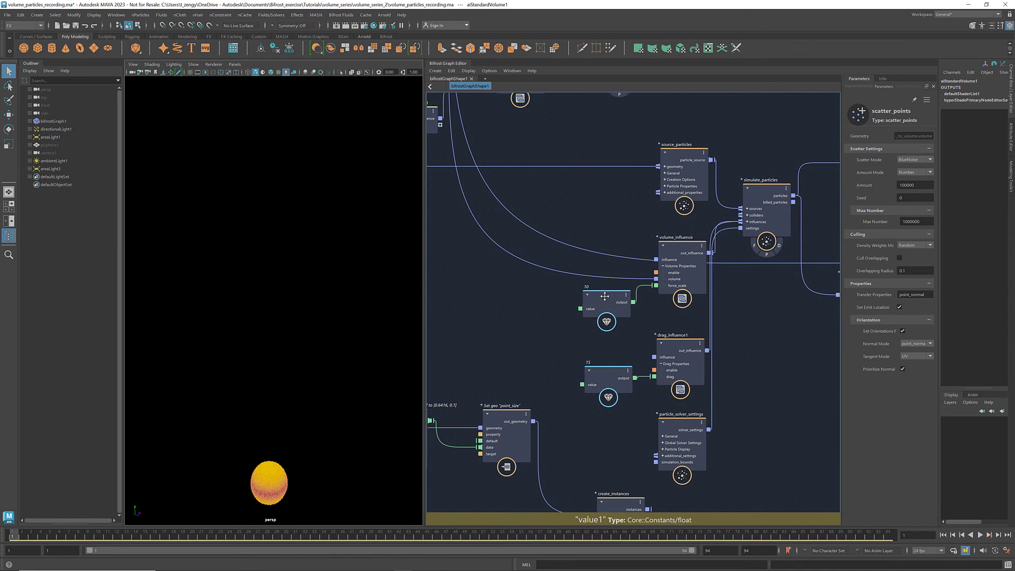
pyautogui.click(605, 296)
pyautogui.doubleClick(878, 157)
pyautogui.write('12')
pyautogui.click(613, 374)
pyautogui.click(877, 159)
pyautogui.write('17')
pyautogui.press('Return')
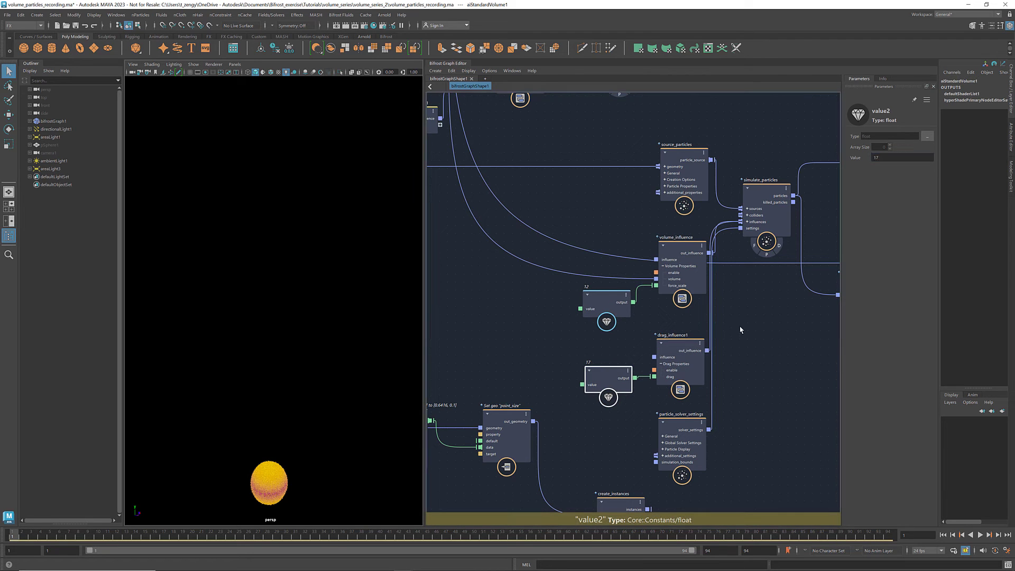
pyautogui.click(739, 330)
pyautogui.hotkey('alt', 'v')
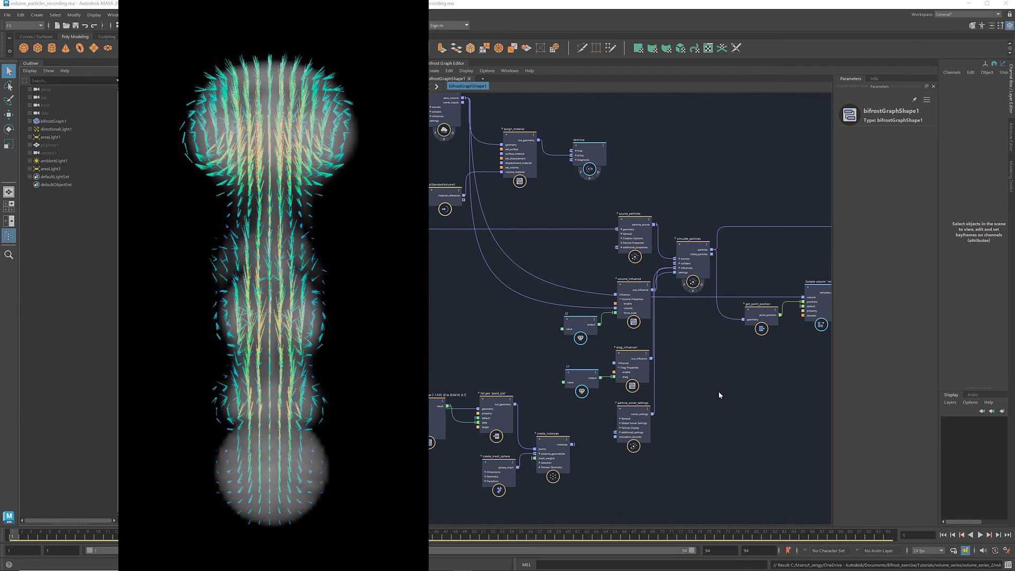
# Add an advect_points node in the empty graph area below particle_solver_settings.
pyautogui.scroll(-3, 720, 400)
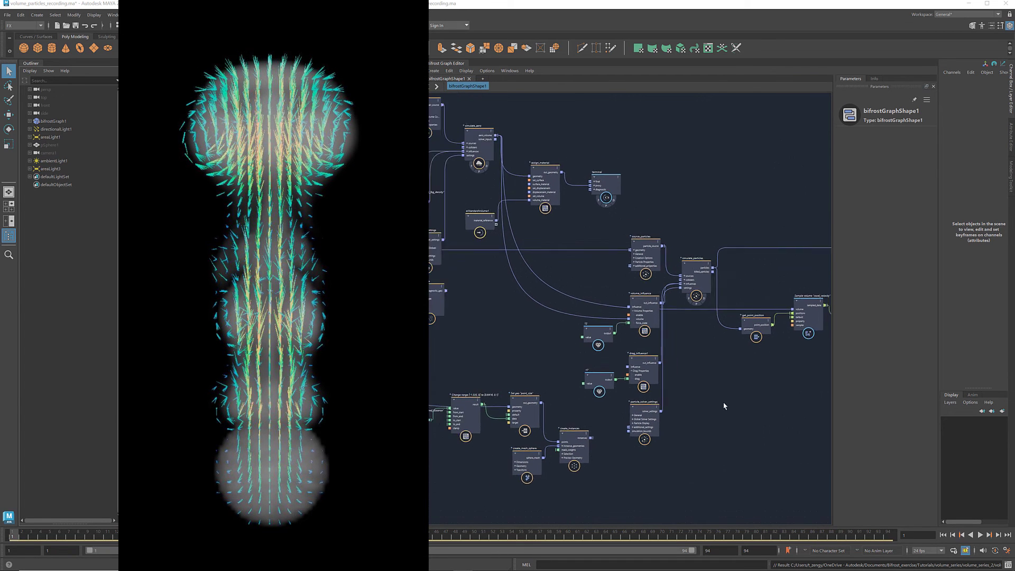
pyautogui.keyDown('alt'); pyautogui.moveTo(725, 410); pyautogui.dragTo(672, 335, button='middle'); pyautogui.keyUp('alt')
pyautogui.scroll(5, 661, 343)
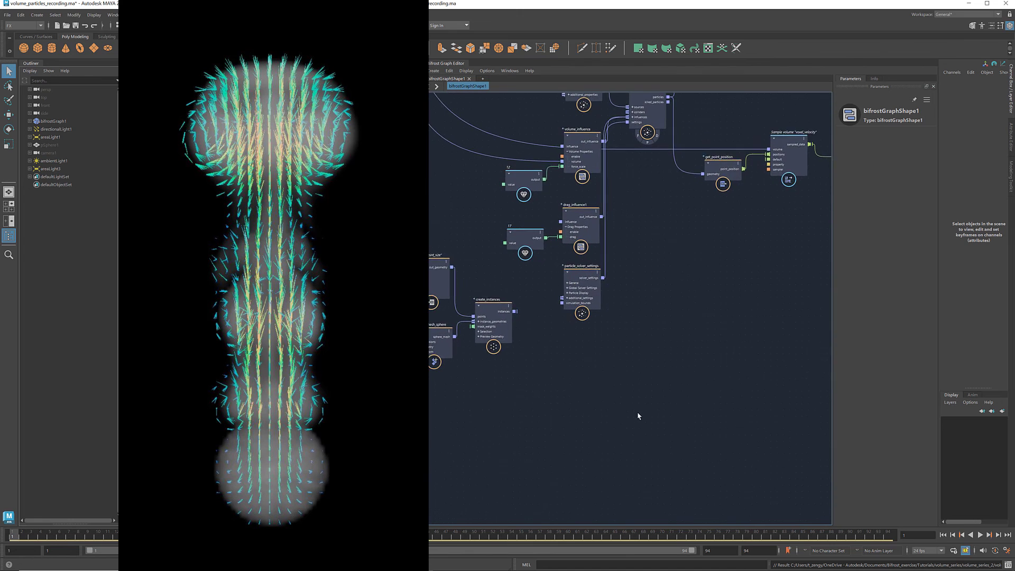
pyautogui.scroll(2, 653, 358)
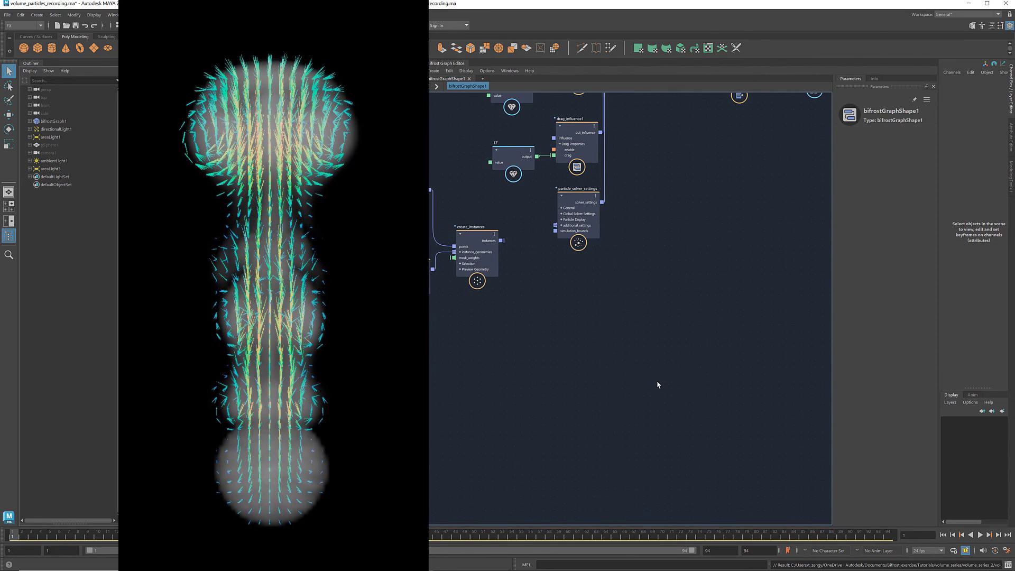
pyautogui.press('Tab')
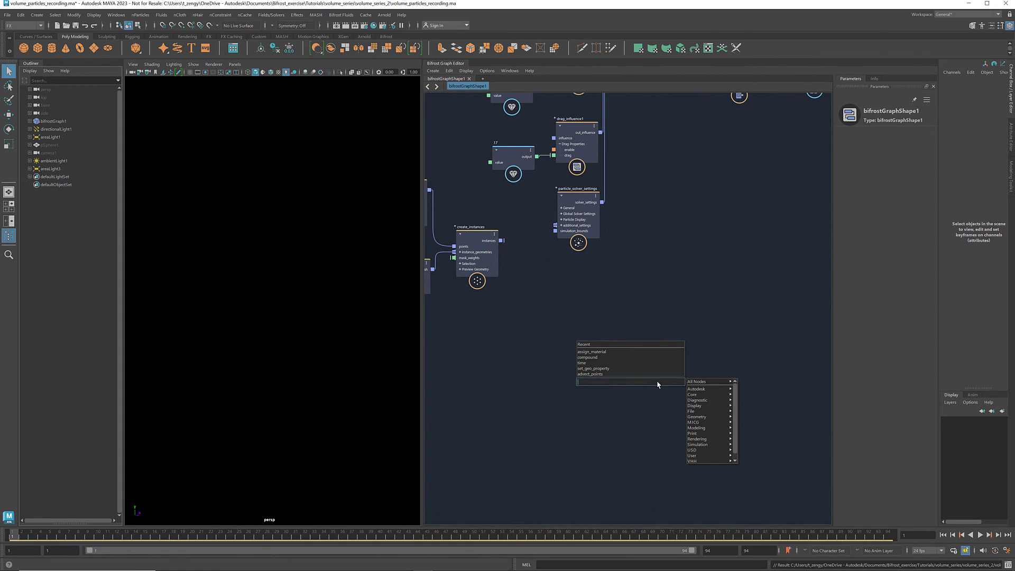
pyautogui.write('advect_point')
pyautogui.press('Down')
pyautogui.press('Return')
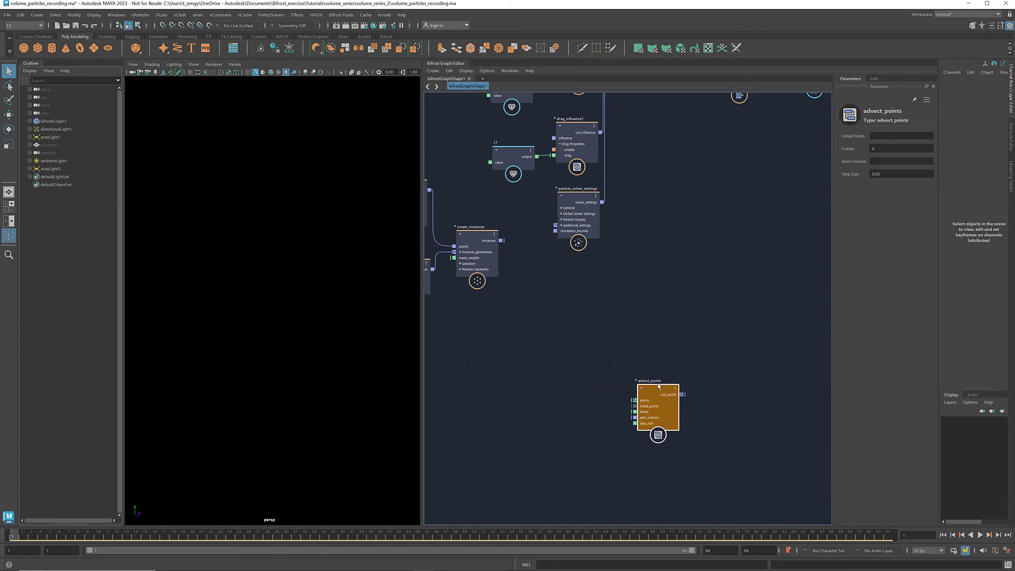
pyautogui.moveTo(658, 384); pyautogui.dragTo(667, 351)
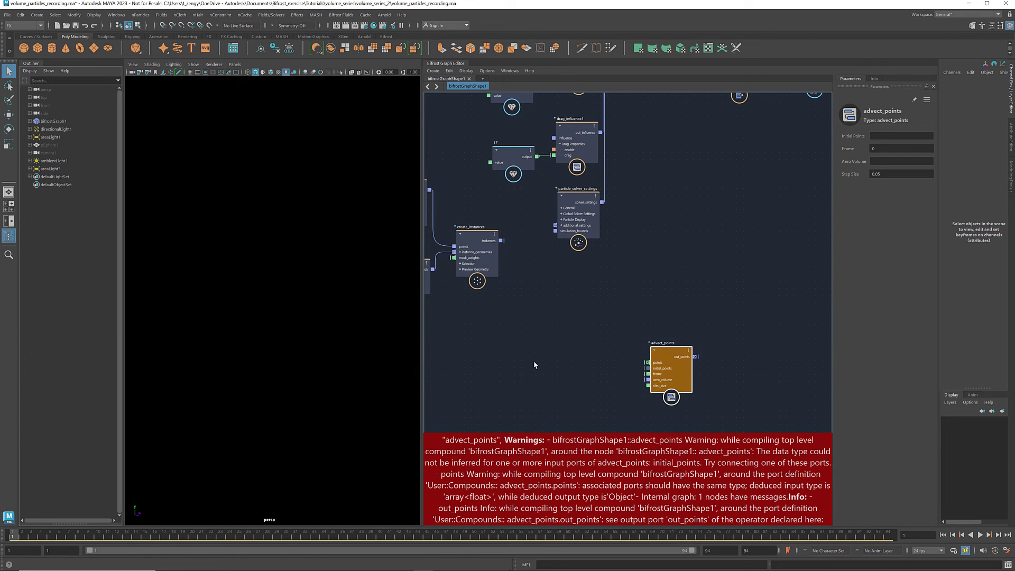
# Add a time node beside advect_points and connect its frame output to advect_points' frame input.
pyautogui.keyDown('alt'); pyautogui.moveTo(534, 362); pyautogui.dragTo(566, 329, button='middle'); pyautogui.keyUp('alt')
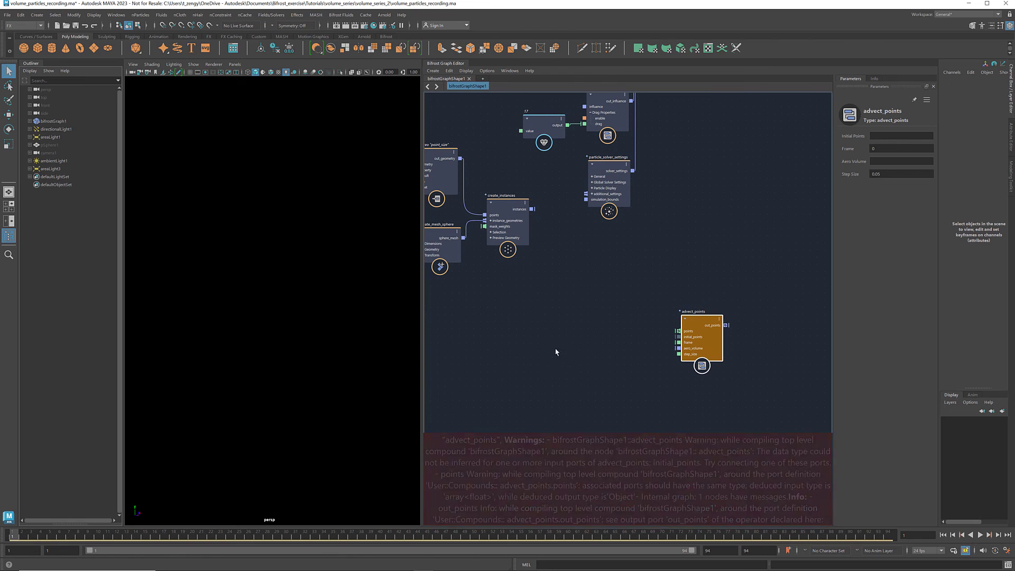
pyautogui.click(591, 371)
pyautogui.press('Tab')
pyautogui.write('time')
pyautogui.press('Return')
pyautogui.moveTo(592, 373); pyautogui.dragTo(682, 335)
pyautogui.scroll(2, 665, 376)
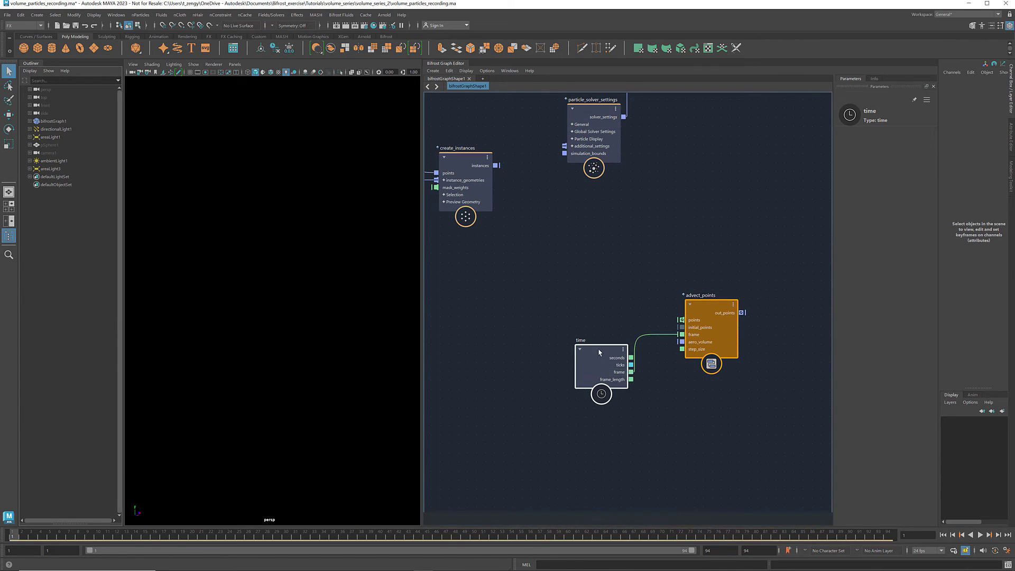
# Connect the points output of the Scatter by "Number" node to the points input of advect_points.
pyautogui.moveTo(598, 351); pyautogui.dragTo(592, 371)
pyautogui.keyDown('alt'); pyautogui.moveTo(490, 252); pyautogui.dragTo(814, 367, button='middle'); pyautogui.keyUp('alt')
pyautogui.scroll(-1, 815, 367)
pyautogui.keyDown('alt'); pyautogui.moveTo(523, 139); pyautogui.dragTo(552, 209, button='middle'); pyautogui.keyUp('alt')
pyautogui.scroll(3, 552, 208)
pyautogui.click(566, 220)
pyautogui.scroll(-3, 597, 247)
pyautogui.keyDown('alt'); pyautogui.moveTo(757, 306); pyautogui.dragTo(400, 142, button='middle'); pyautogui.keyUp('alt')
pyautogui.scroll(2, 618, 329)
pyautogui.click(667, 349)
# Connect the same Scatter points output to the initial_points input of advect_points.
pyautogui.keyDown('alt'); pyautogui.moveTo(547, 296); pyautogui.dragTo(677, 338, button='middle'); pyautogui.keyUp('alt')
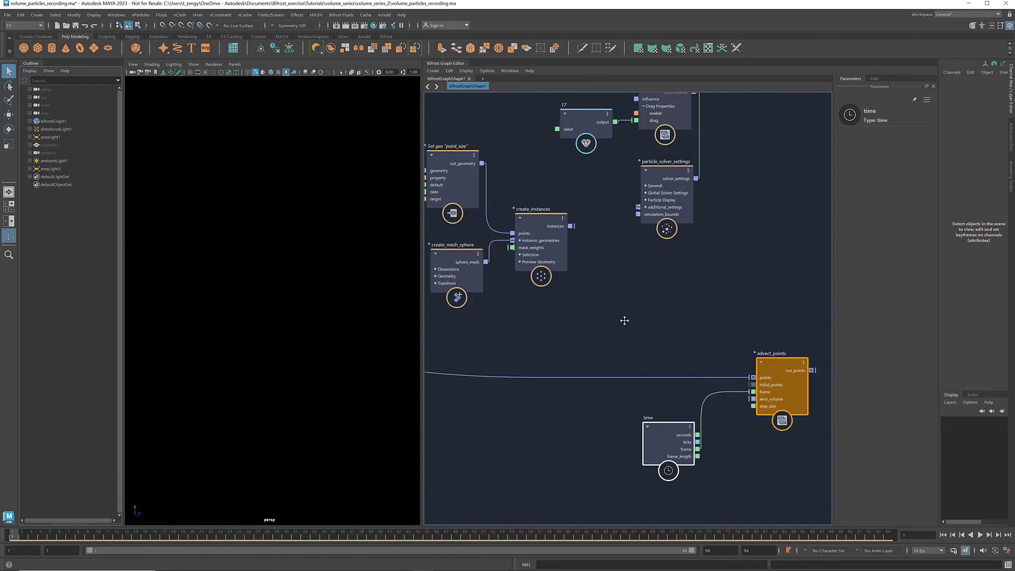
pyautogui.keyDown('alt'); pyautogui.moveTo(441, 303); pyautogui.dragTo(770, 444, button='middle'); pyautogui.keyUp('alt')
pyautogui.click(542, 167)
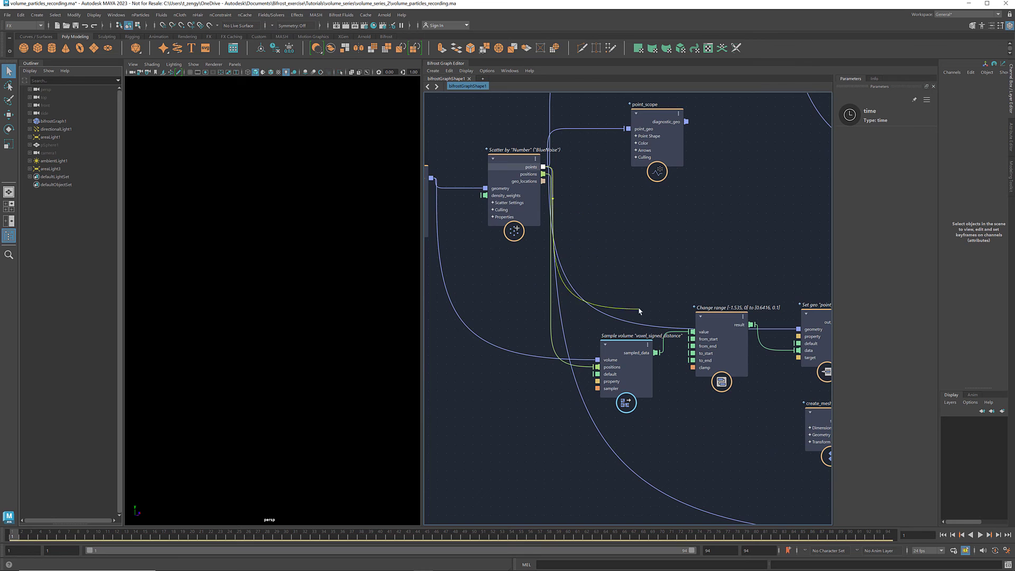
pyautogui.keyDown('alt'); pyautogui.moveTo(686, 359); pyautogui.dragTo(424, 194, button='middle'); pyautogui.keyUp('alt')
pyautogui.keyDown('alt'); pyautogui.moveTo(738, 324); pyautogui.dragTo(464, 299, button='middle'); pyautogui.keyUp('alt')
pyautogui.click(593, 353)
# Connect the aero_volume output of simulate_aero to the aero_volume input of advect_points.
pyautogui.scroll(-5, 617, 347)
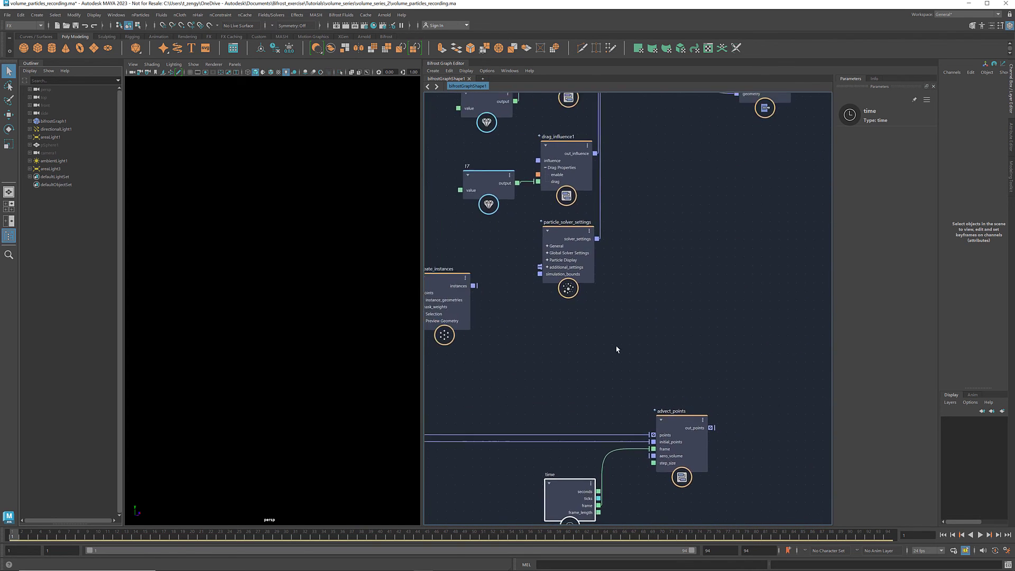
pyautogui.scroll(5, 564, 176)
pyautogui.click(563, 174)
pyautogui.scroll(-5, 602, 189)
pyautogui.keyDown('alt'); pyautogui.moveTo(695, 312); pyautogui.dragTo(522, 114, button='middle'); pyautogui.keyUp('alt')
pyautogui.scroll(5, 623, 371)
pyautogui.moveTo(611, 397); pyautogui.dragTo(610, 398)
pyautogui.scroll(1, 610, 398)
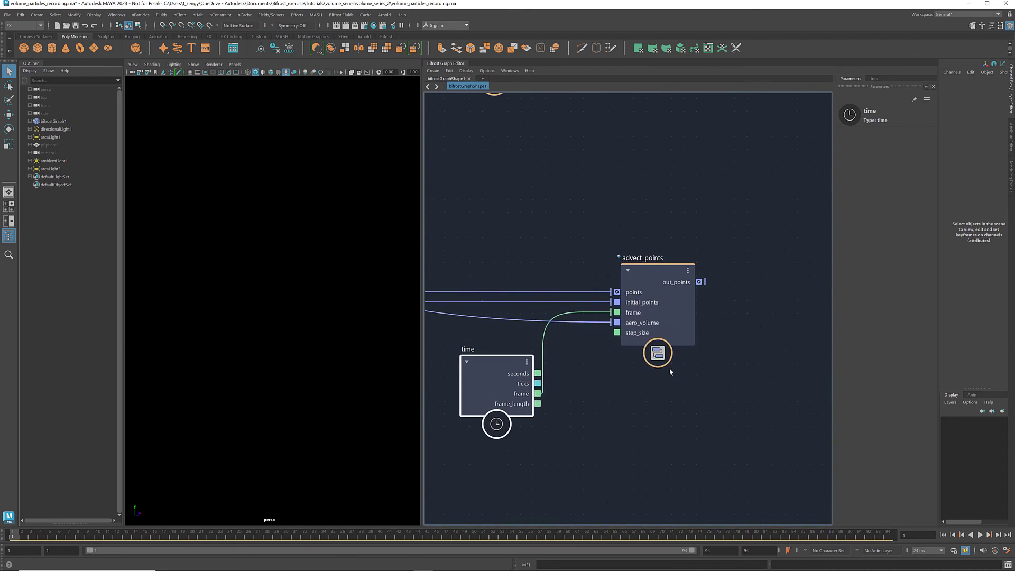
# Open the advect_points compound and examine how voxel_field, scalar_field and multiply turn velocity and step size into a displacement vector.
pyautogui.click(657, 351)
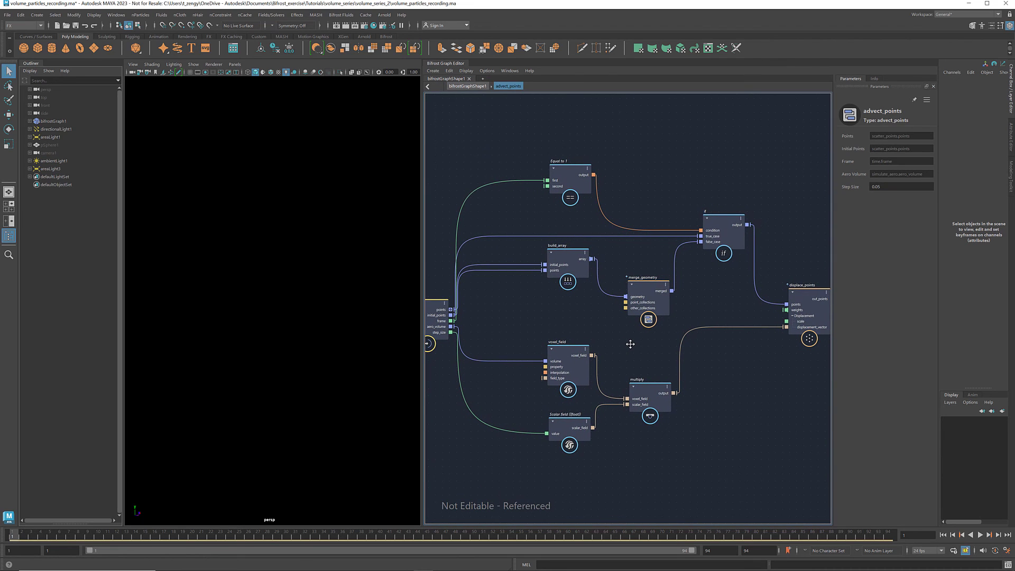
pyautogui.click(565, 351)
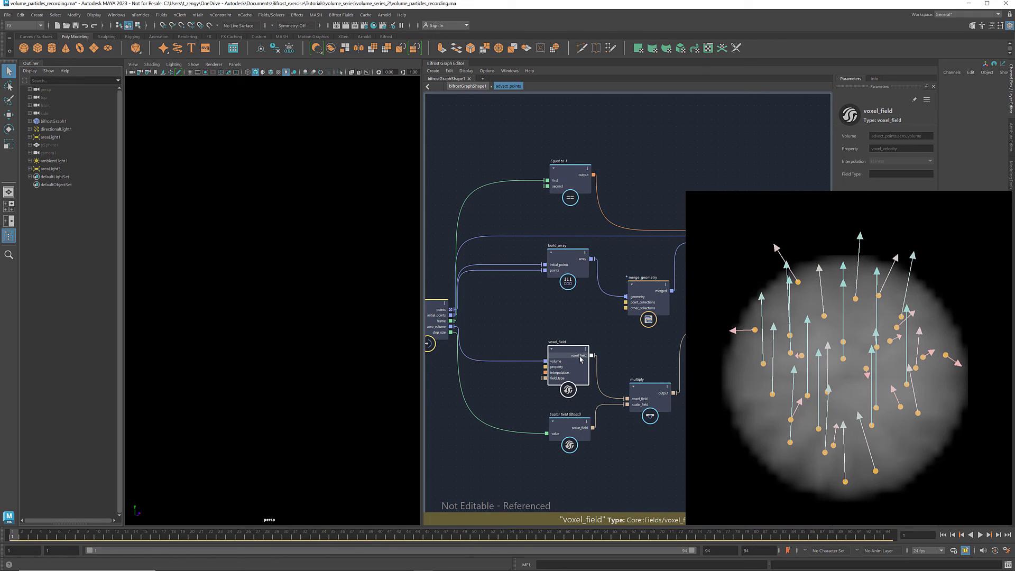
pyautogui.click(648, 389)
pyautogui.click(568, 424)
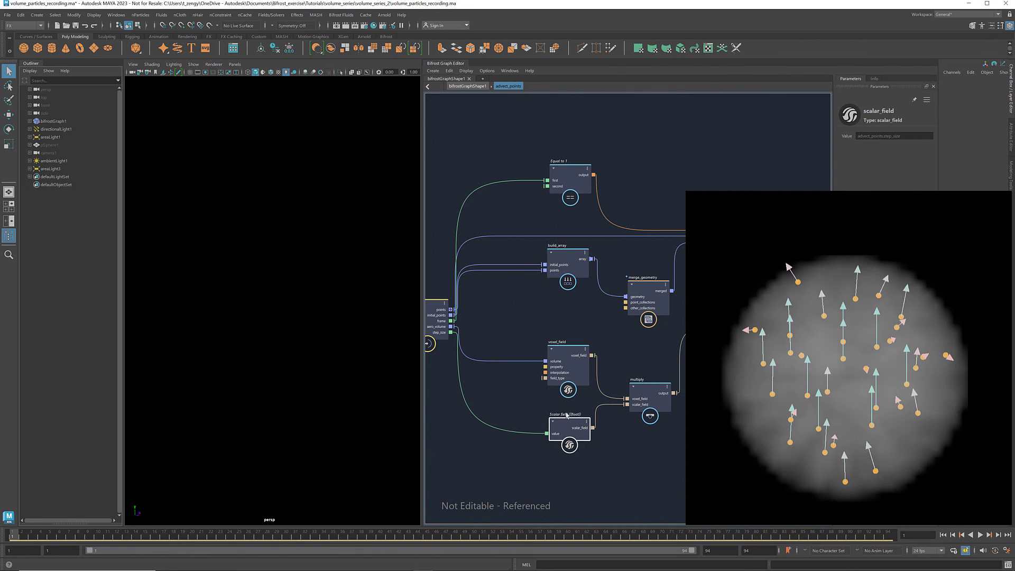
pyautogui.click(467, 85)
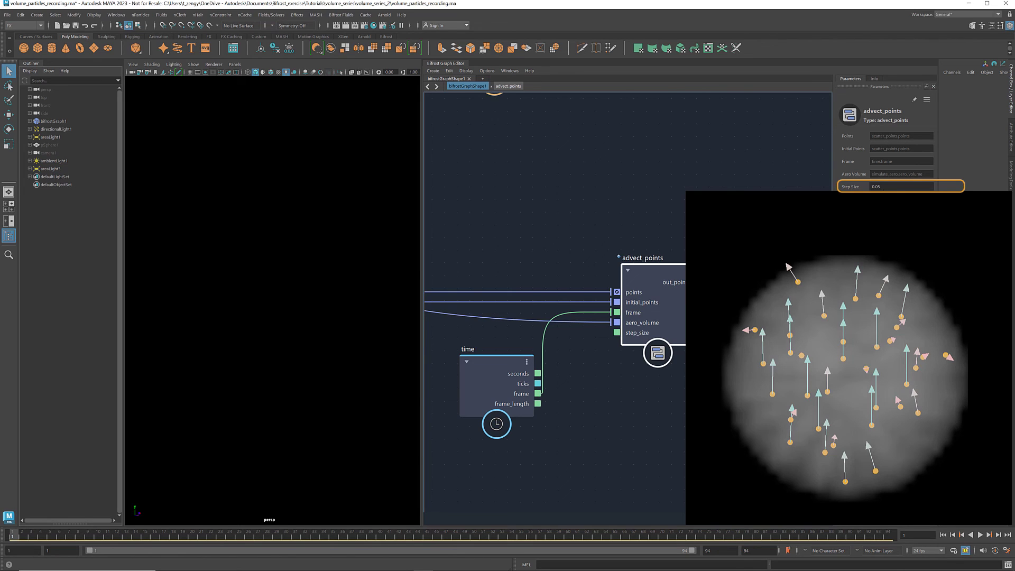
pyautogui.click(508, 85)
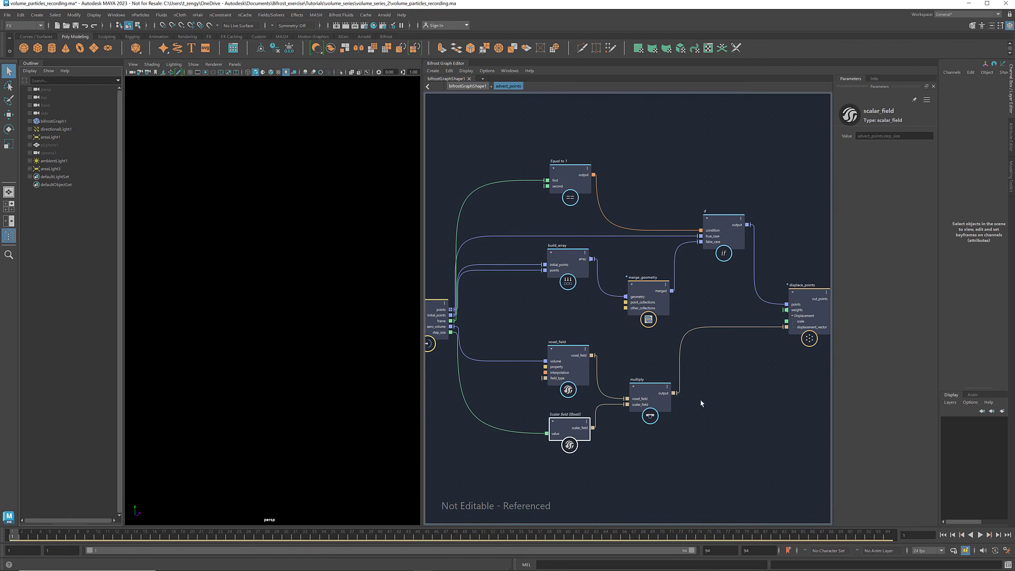
pyautogui.click(652, 390)
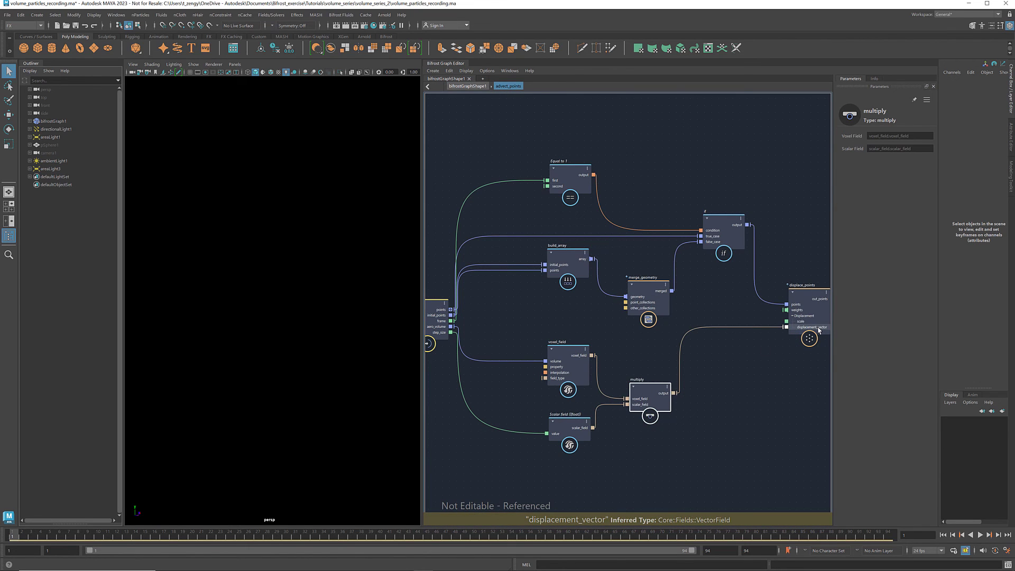
pyautogui.keyDown('alt'); pyautogui.moveTo(760, 362); pyautogui.dragTo(711, 379, button='right'); pyautogui.keyUp('alt')
pyautogui.scroll(2, 711, 359)
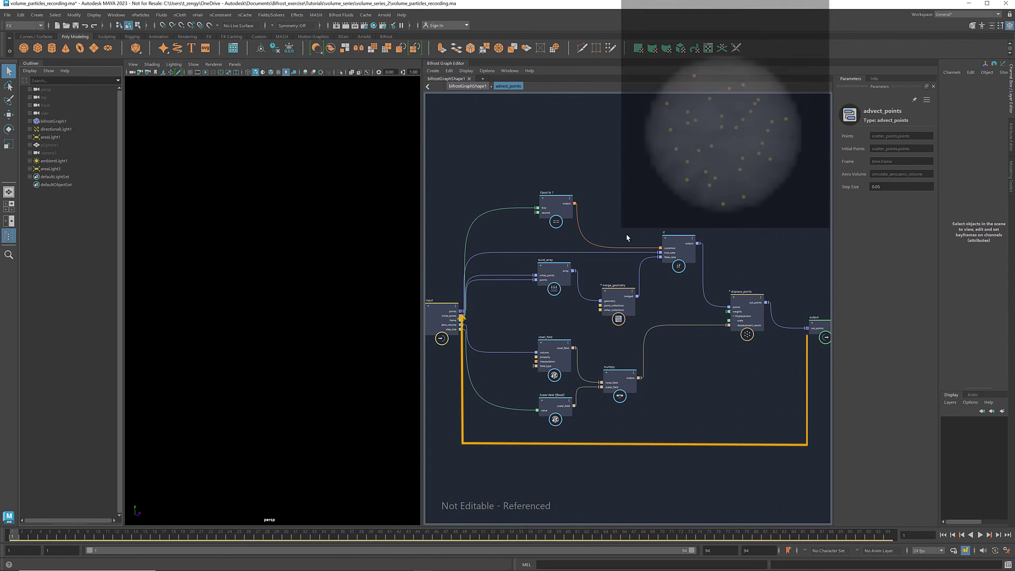
# Examine the equal, build_array and displace_points nodes of the feedback loop, and return to the top-level graph.
pyautogui.click(557, 201)
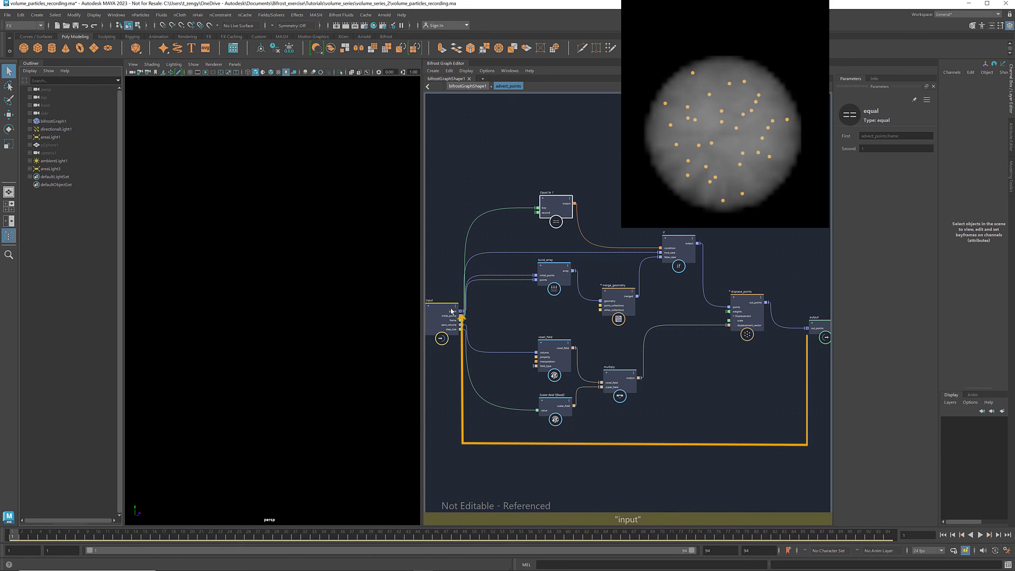
pyautogui.click(523, 319)
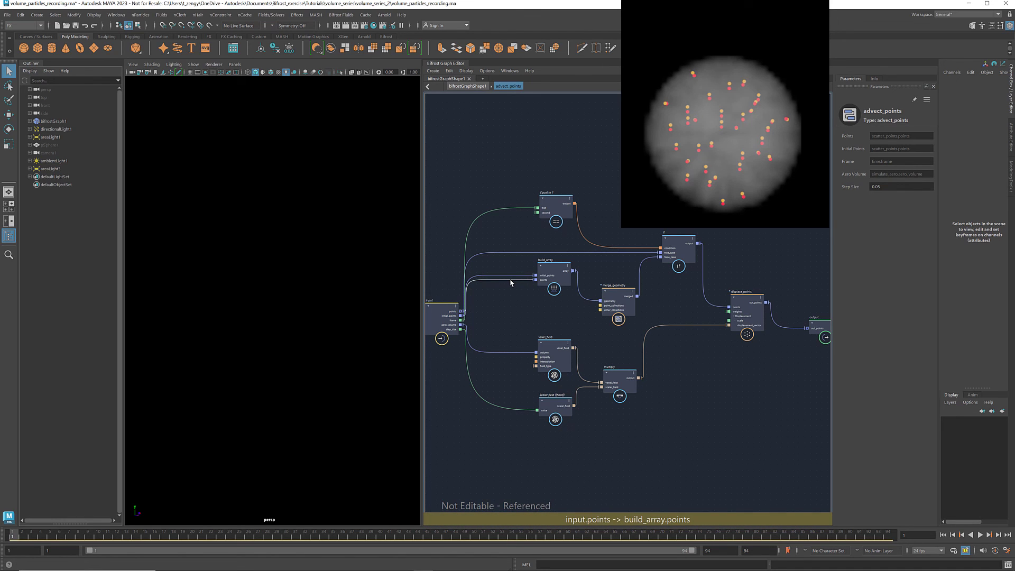
pyautogui.click(744, 298)
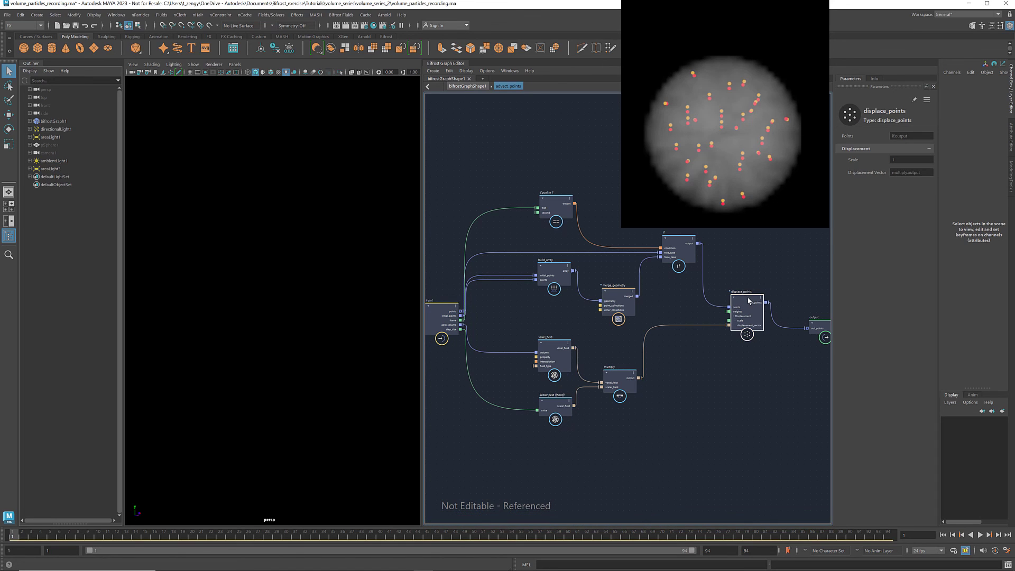
pyautogui.click(776, 287)
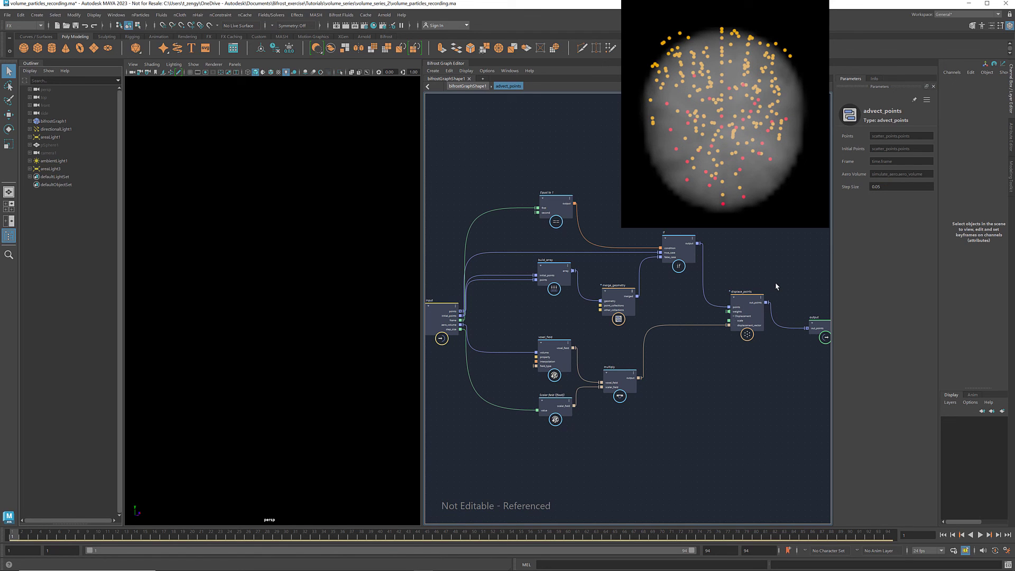
pyautogui.click(467, 86)
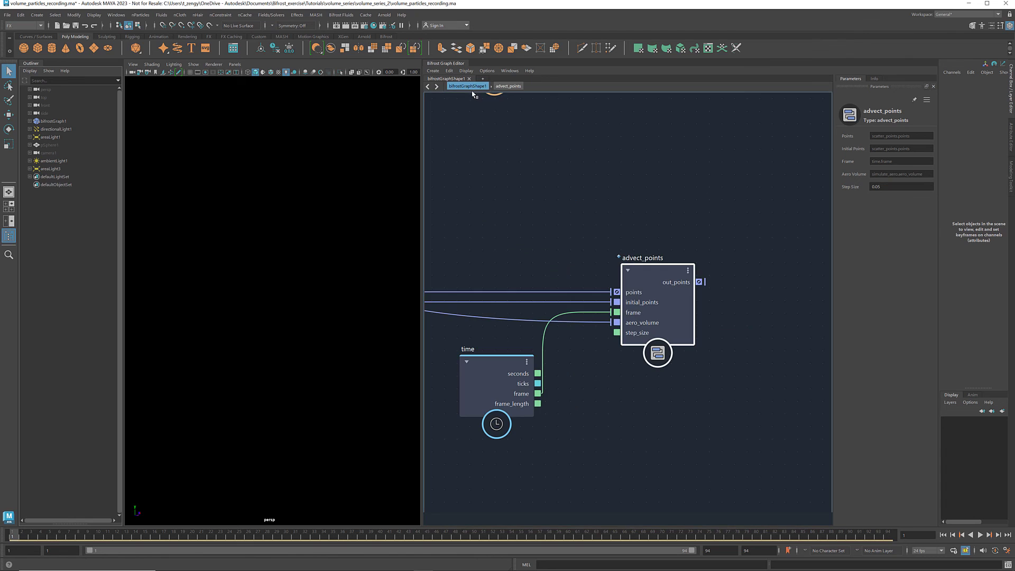
# Group the velocity-colour nodes, from get_point_position to Set geo "color", in a backdrop.
pyautogui.scroll(-5, 549, 198)
pyautogui.keyDown('alt'); pyautogui.moveTo(715, 191); pyautogui.dragTo(548, 389, button='middle'); pyautogui.keyUp('alt')
pyautogui.scroll(-4, 554, 378)
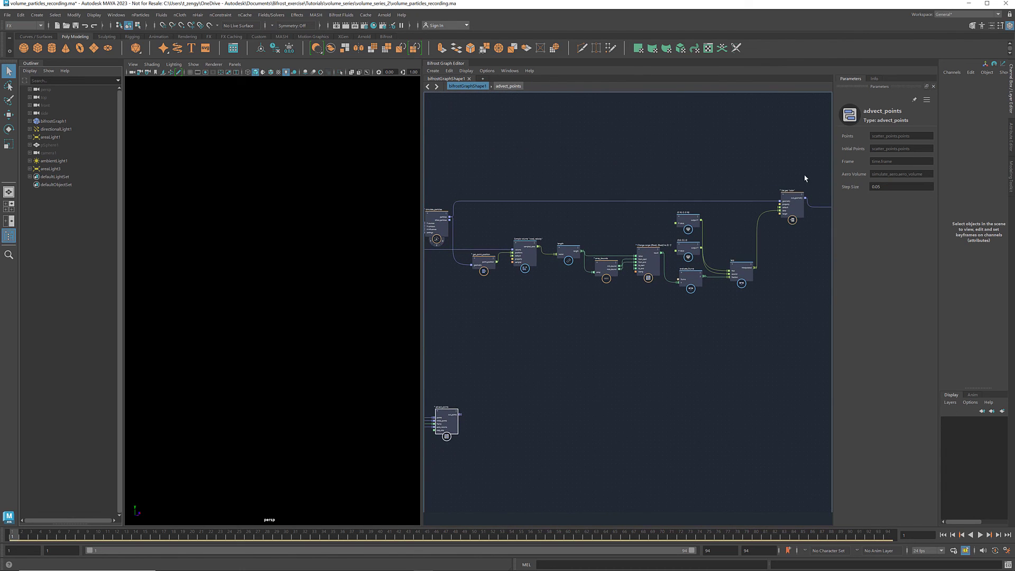
pyautogui.moveTo(812, 168); pyautogui.dragTo(460, 341)
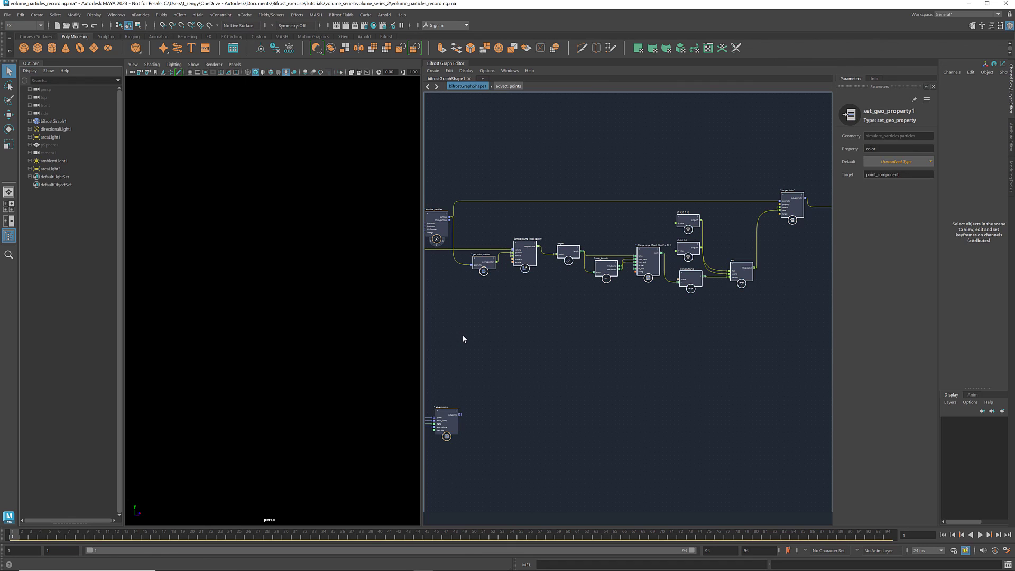
pyautogui.rightClick(612, 231)
pyautogui.click(620, 239)
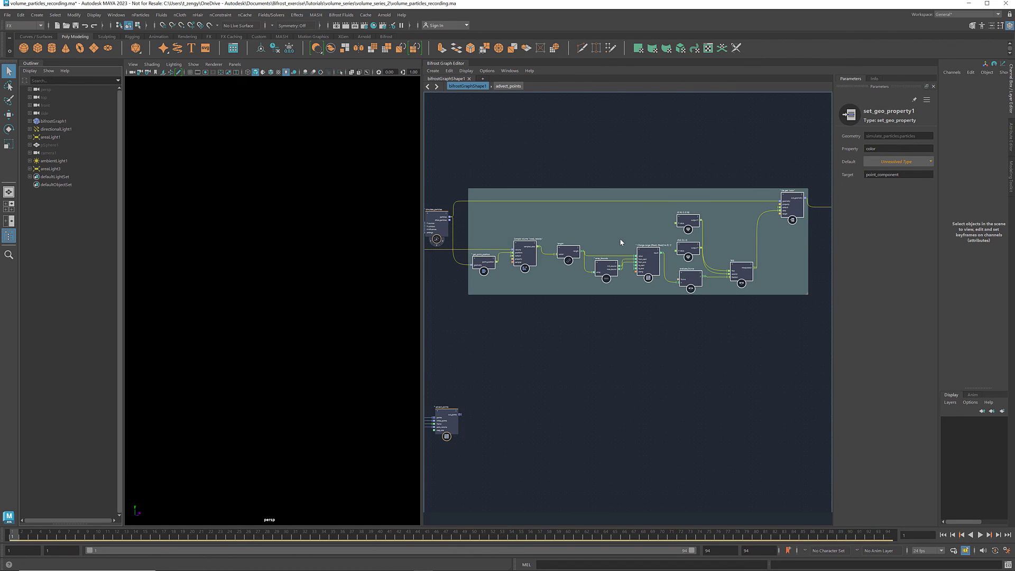
pyautogui.click(608, 312)
# Connect advect_points' out_points to the geometry inputs of get_point_position and Set geo "color", replacing the simulate_particles connections.
pyautogui.moveTo(544, 333); pyautogui.dragTo(624, 339, button='middle')
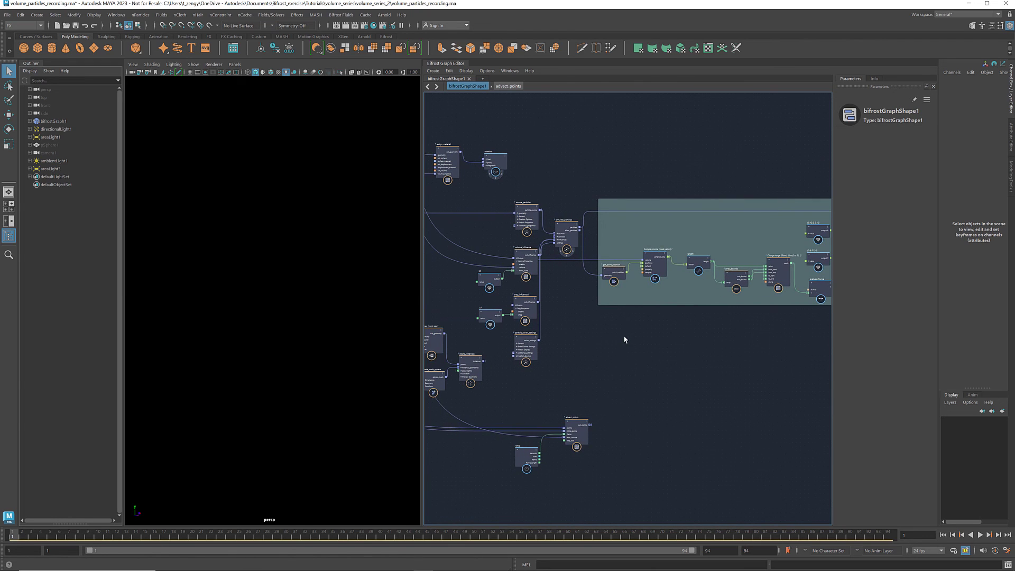
pyautogui.scroll(3, 624, 340)
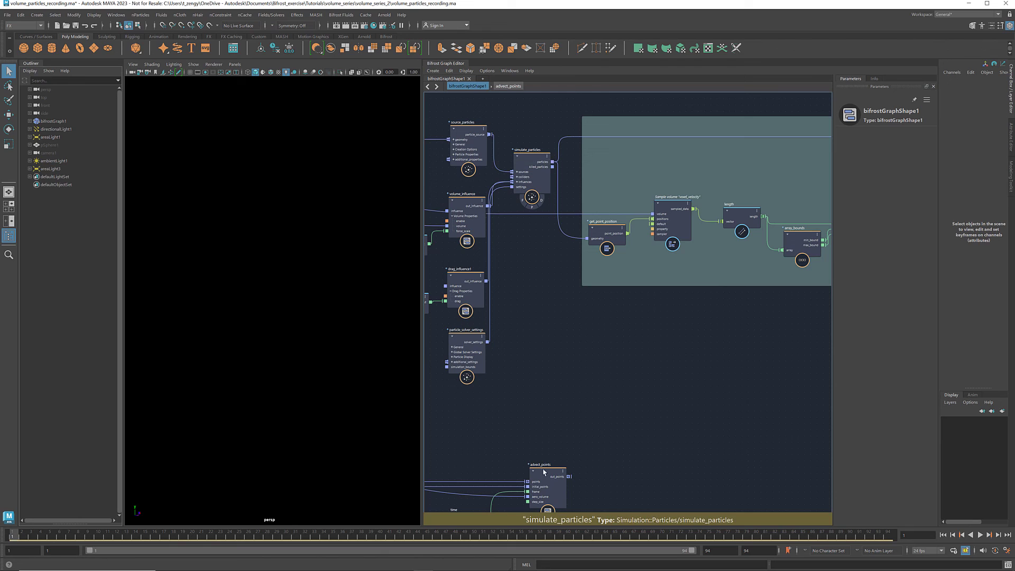
pyautogui.moveTo(552, 474); pyautogui.dragTo(586, 238)
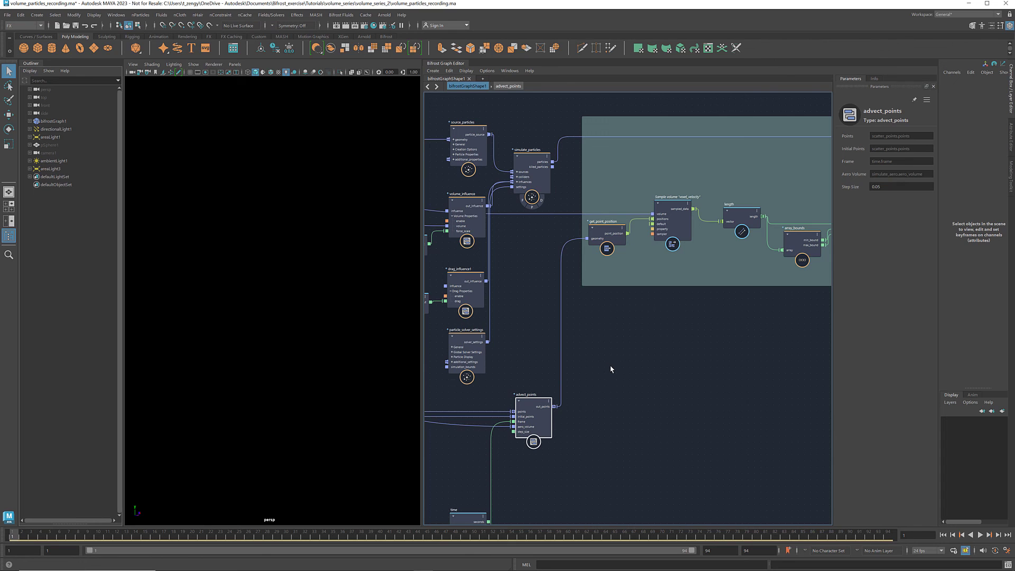
pyautogui.keyDown('alt'); pyautogui.moveTo(684, 369); pyautogui.dragTo(567, 444, button='middle'); pyautogui.keyUp('alt')
pyautogui.scroll(-3, 478, 449)
pyautogui.moveTo(438, 481); pyautogui.dragTo(682, 332)
pyautogui.scroll(5, 753, 282)
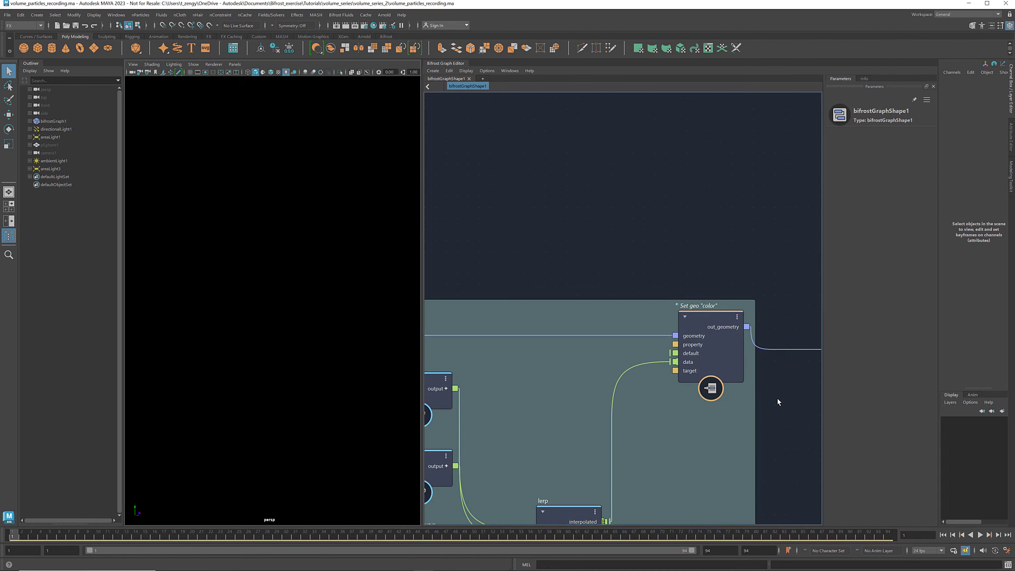
# Enable the proxy output of terminal1 and play the simulation.
pyautogui.keyDown('alt'); pyautogui.moveTo(747, 394); pyautogui.dragTo(545, 377, button='middle'); pyautogui.keyUp('alt')
pyautogui.click(774, 377)
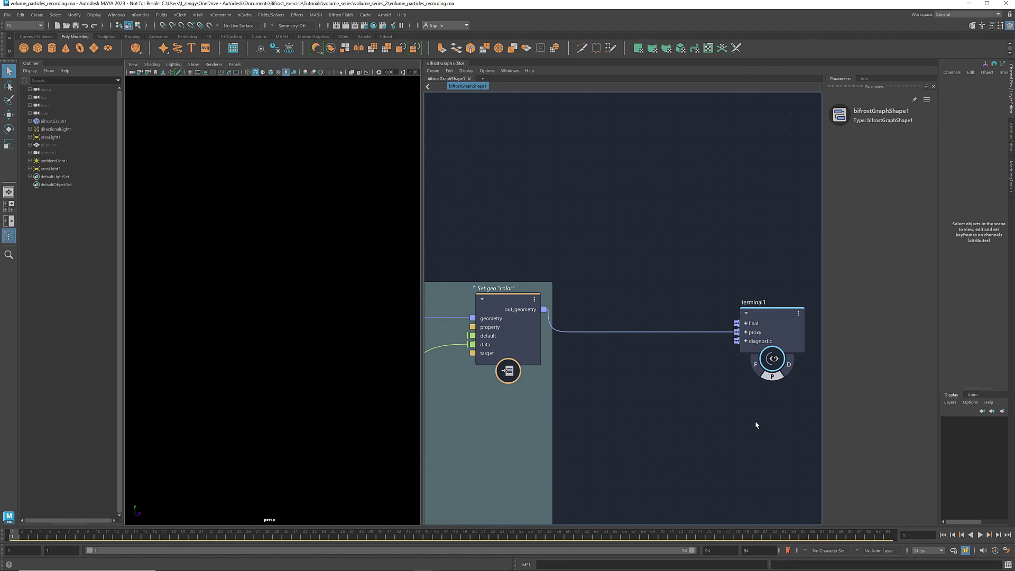
pyautogui.click(979, 535)
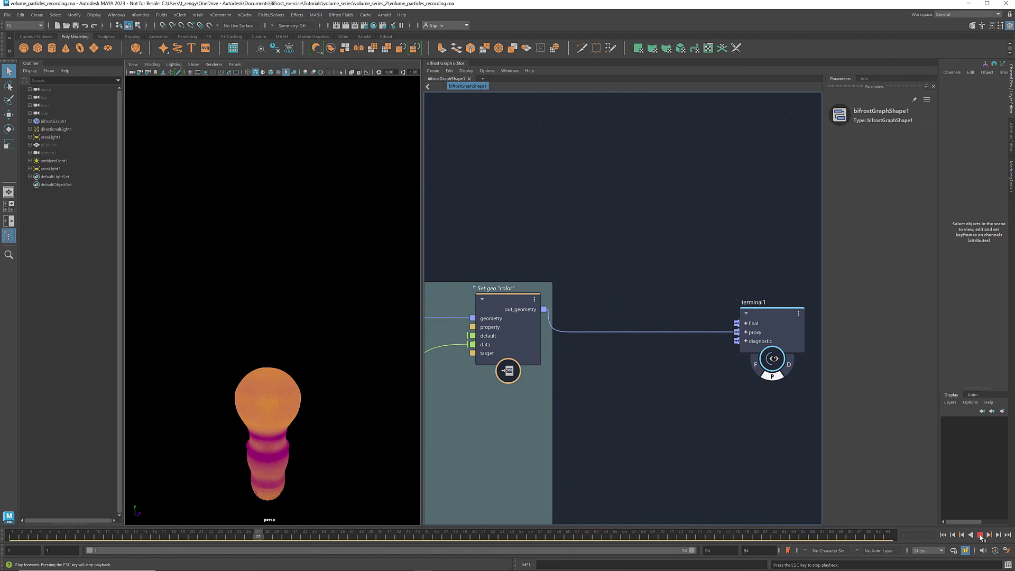